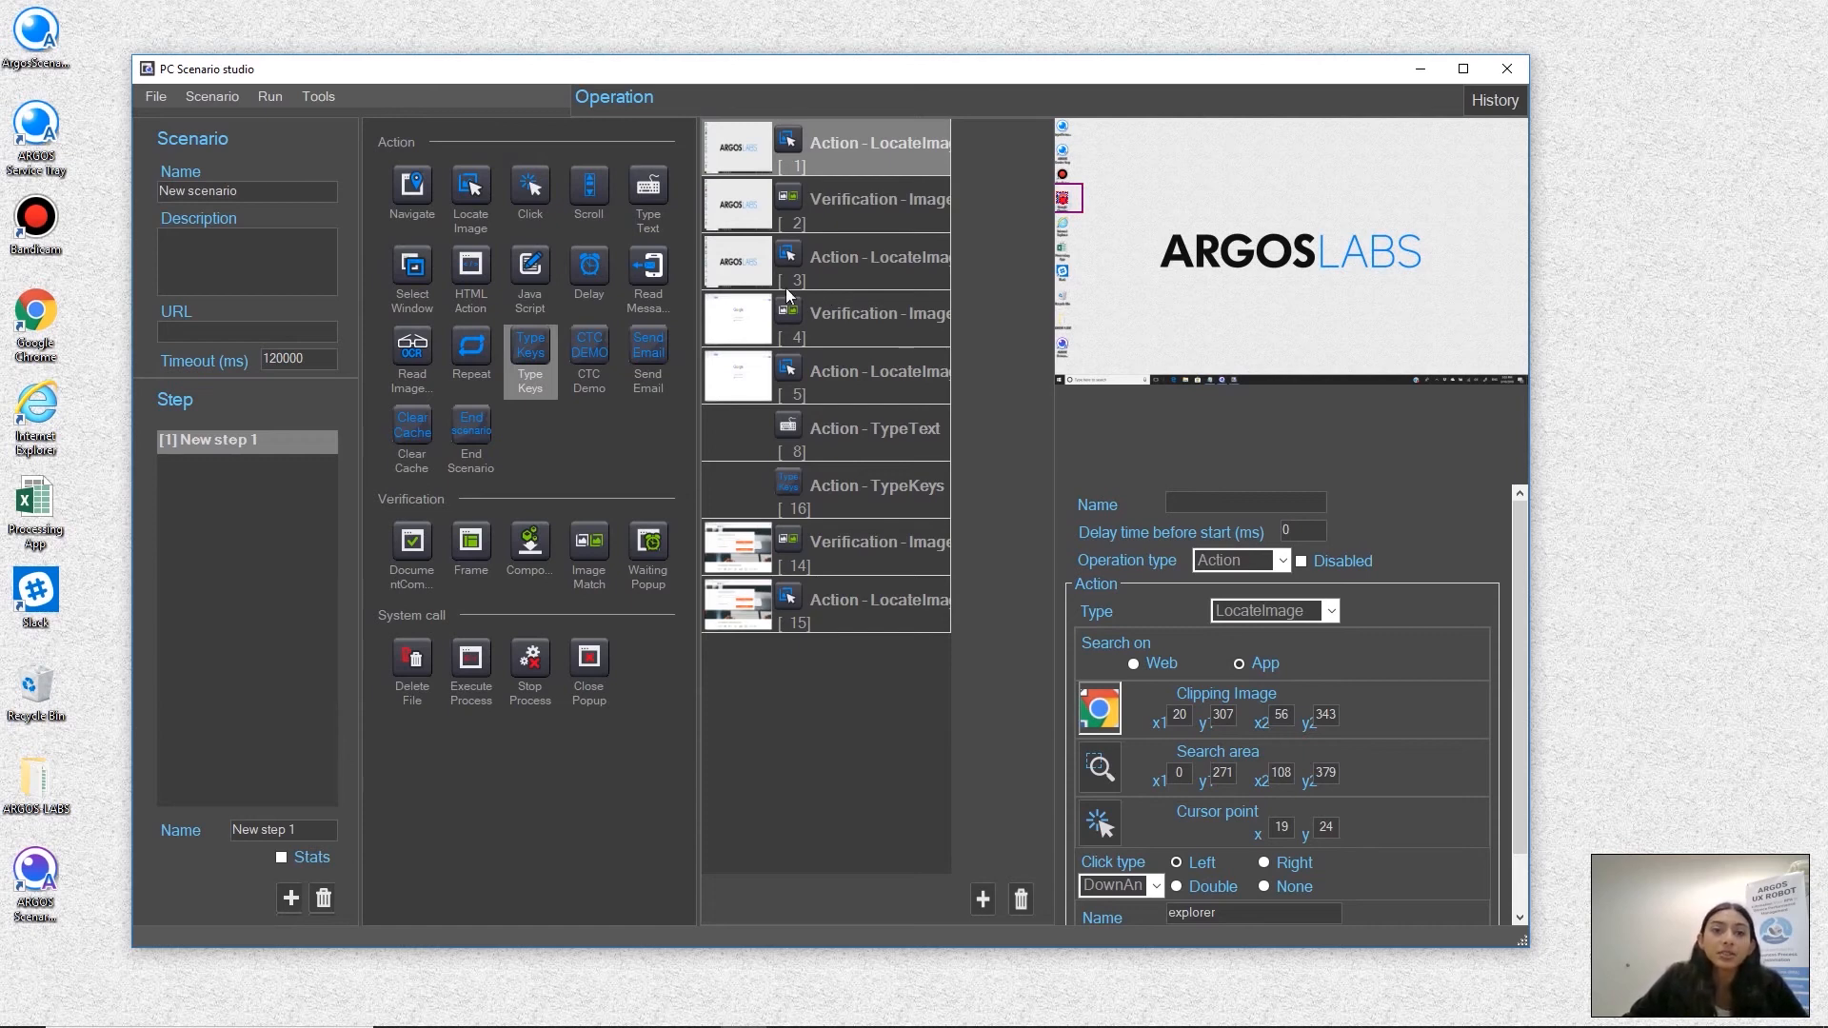
# Test run the scenario so it opens cbinsights.com/search/deals in Chrome and selects the Email field on the login page
pyautogui.click(270, 96)
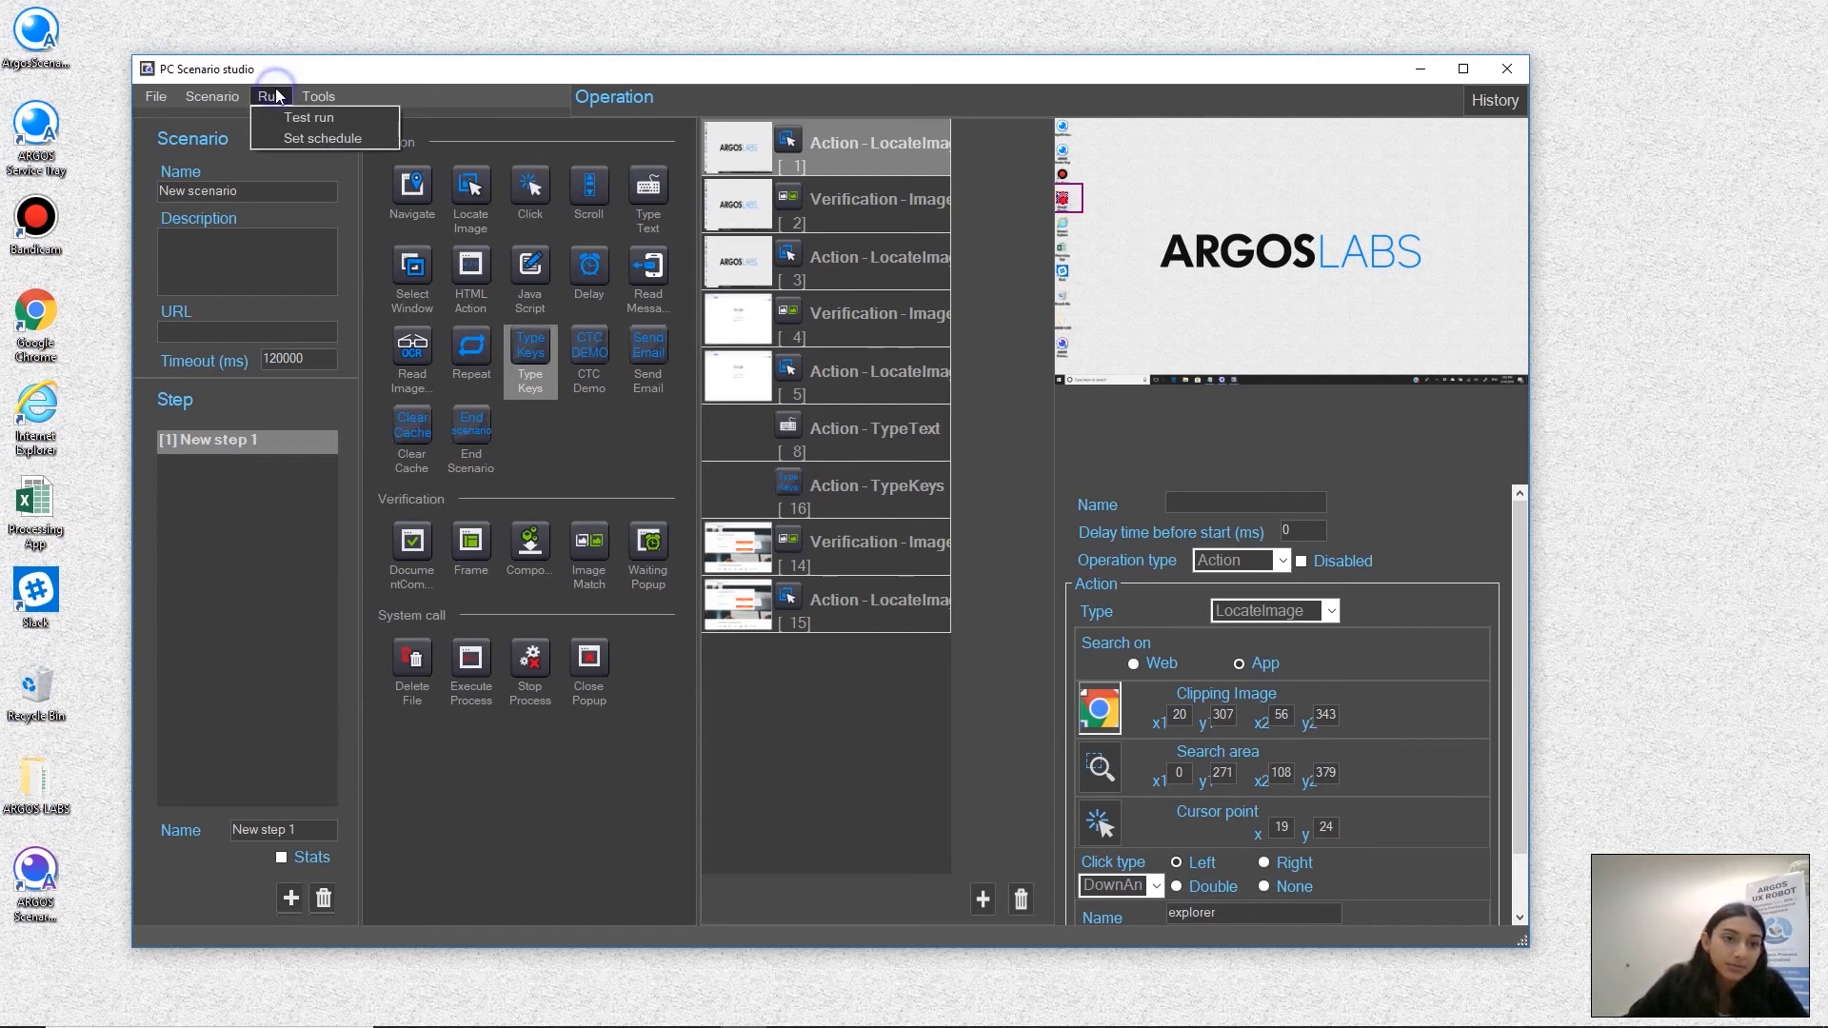
pyautogui.click(295, 116)
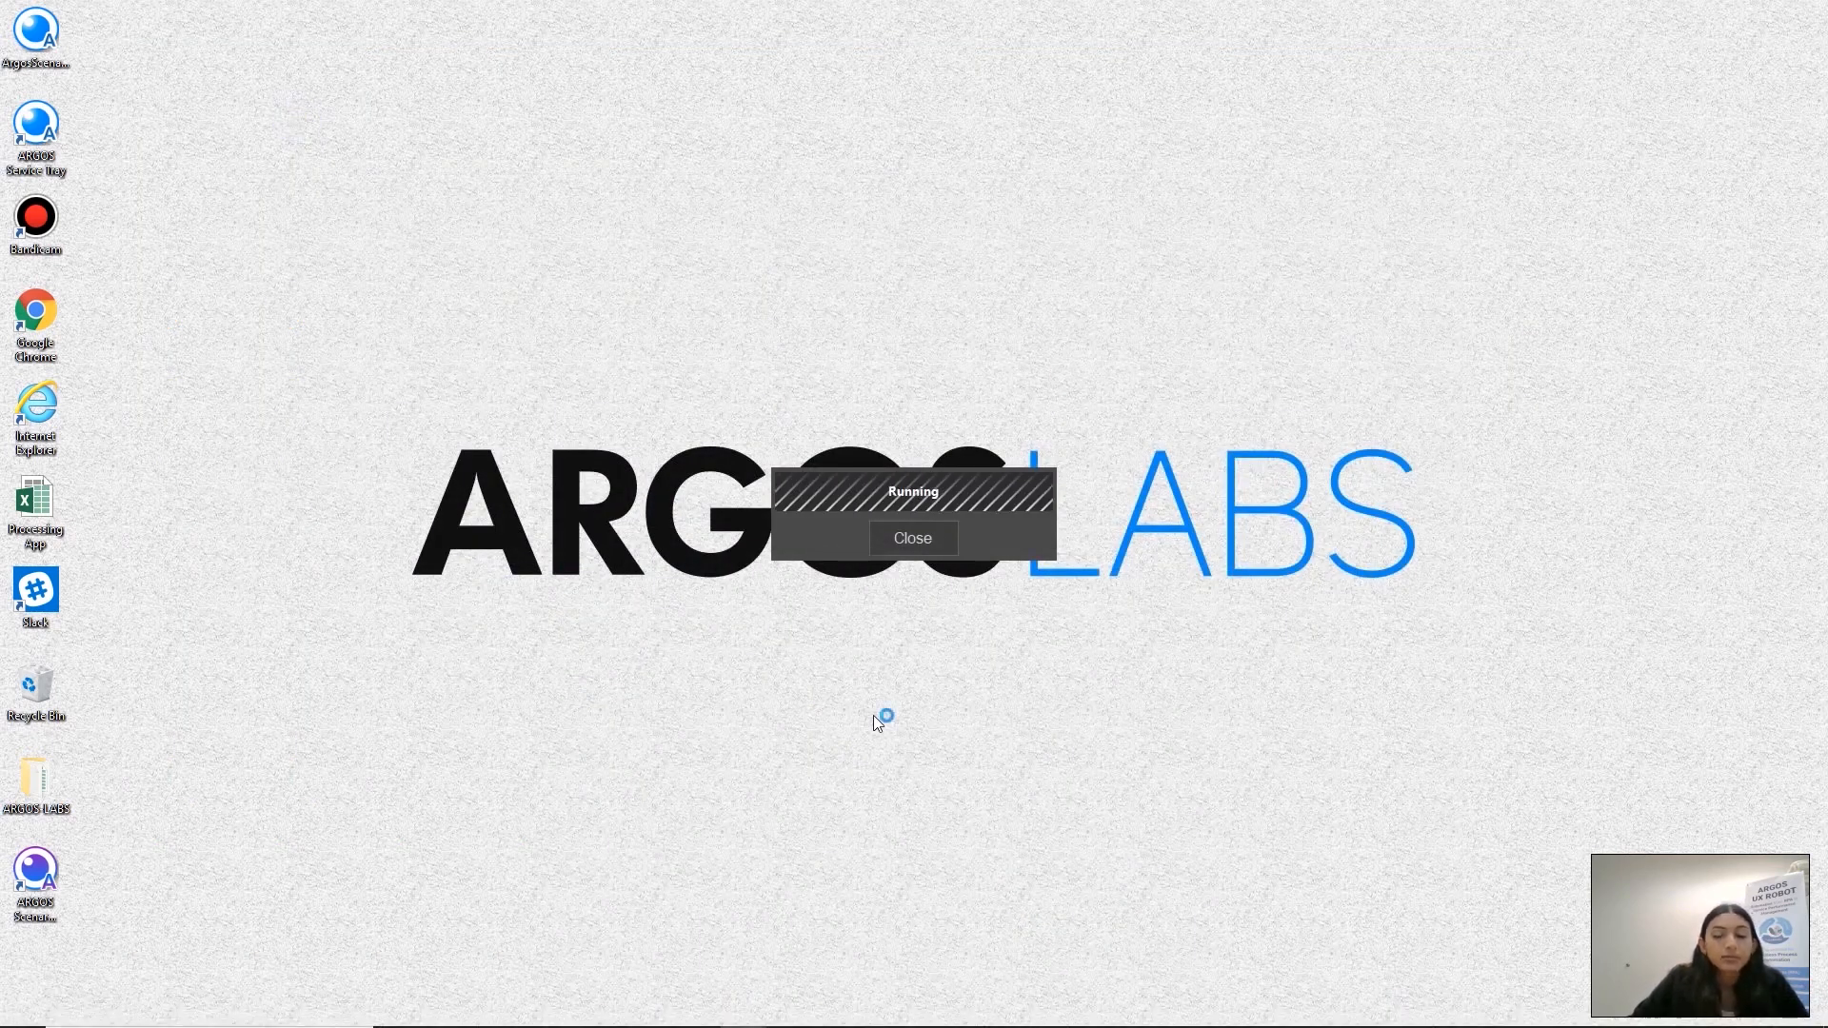
pyautogui.doubleClick(42, 323)
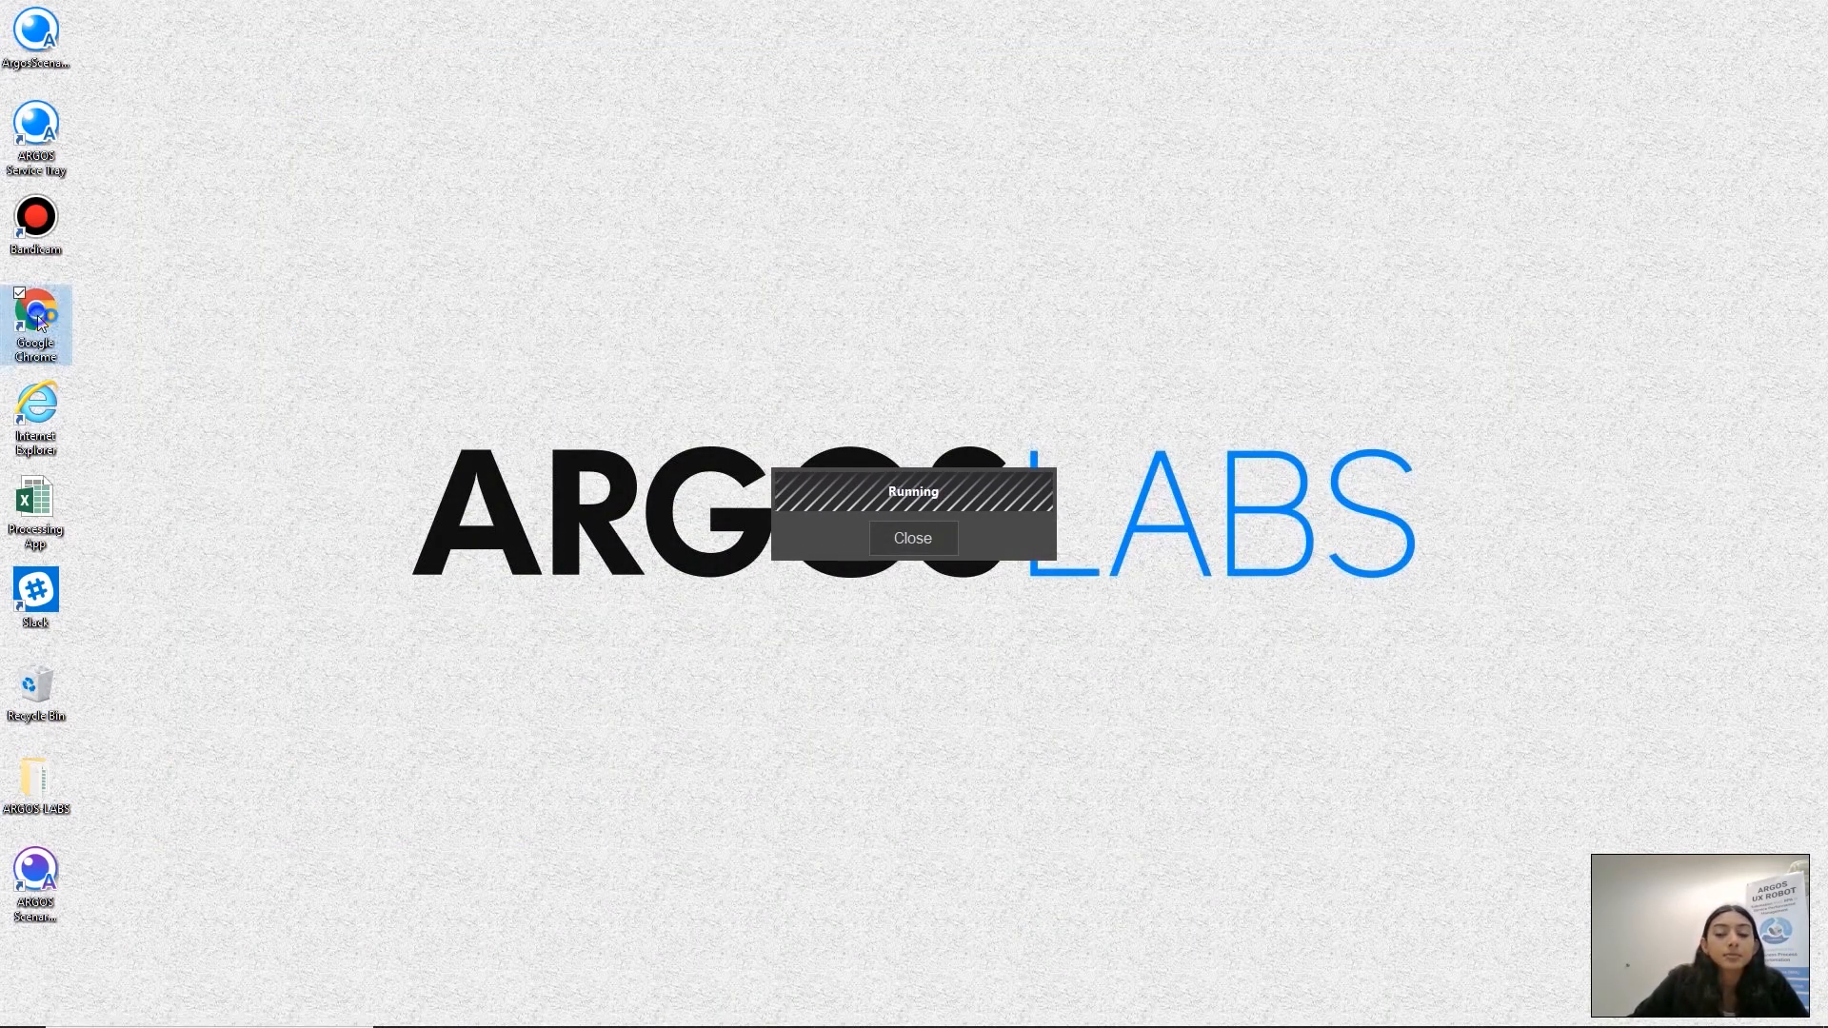
pyautogui.click(278, 48)
pyautogui.write('cbinsight')
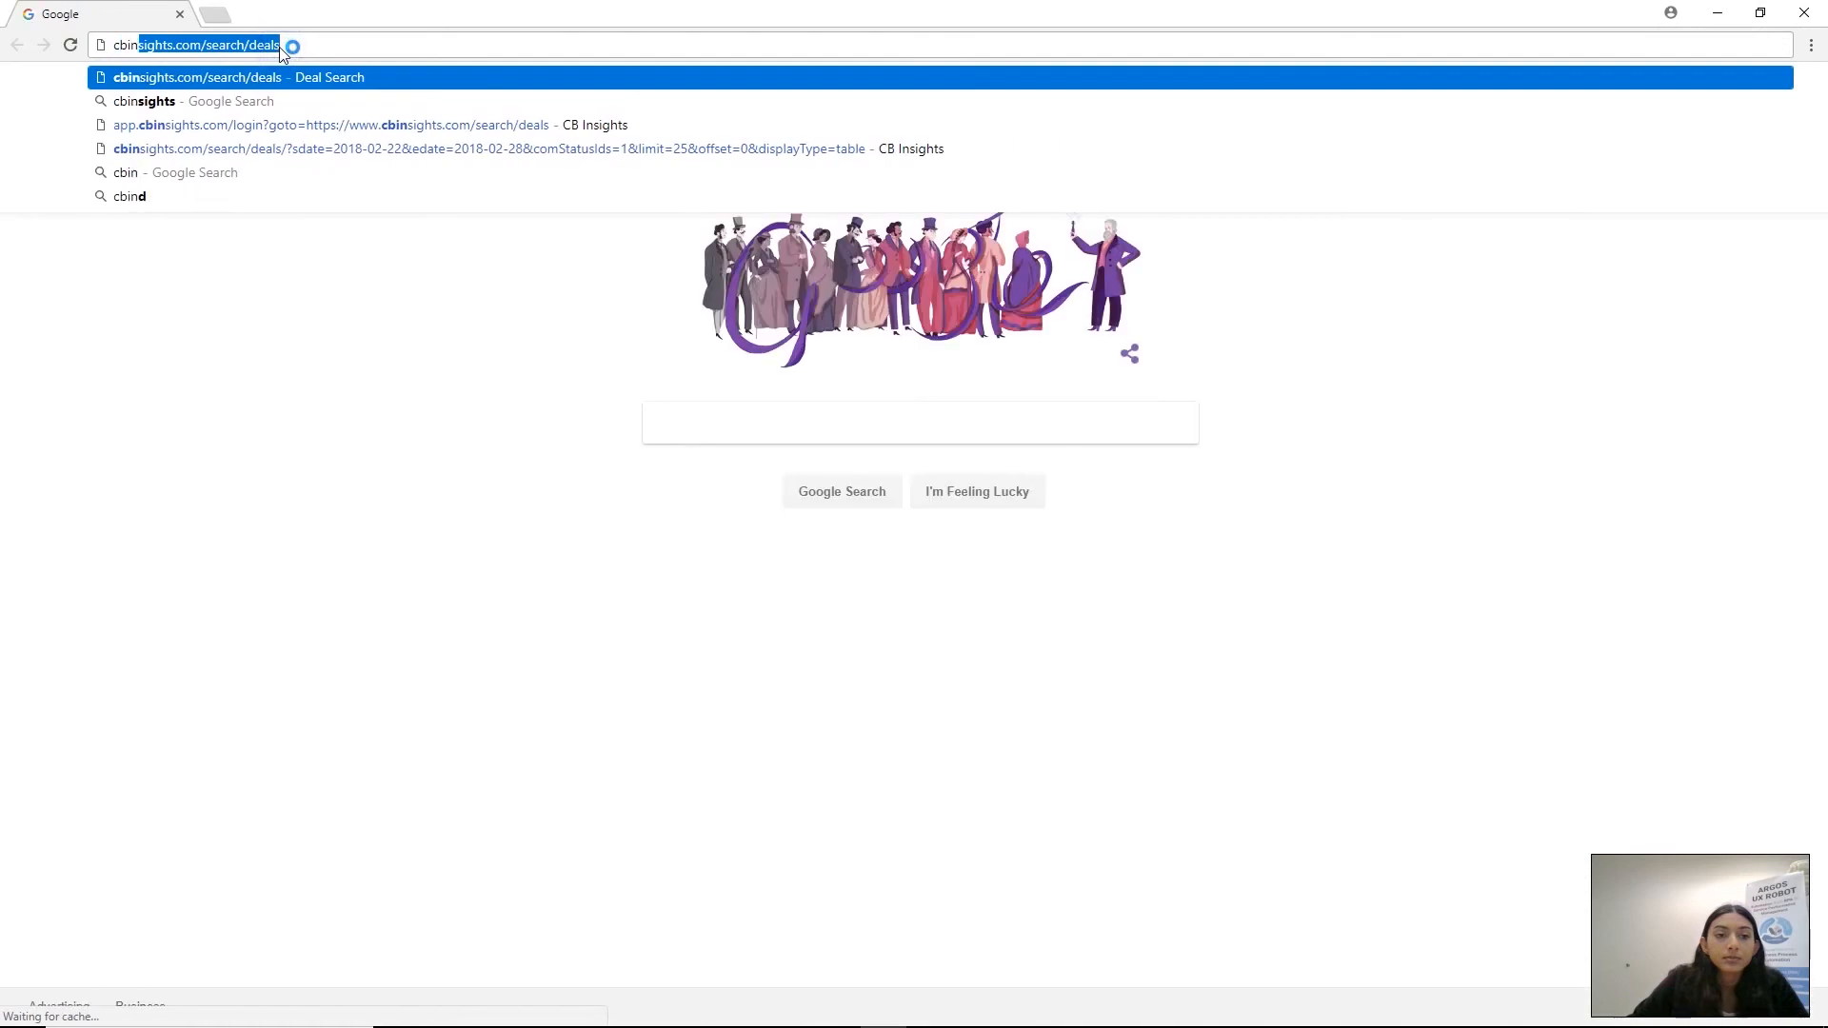
pyautogui.write('s.com/search/deals')
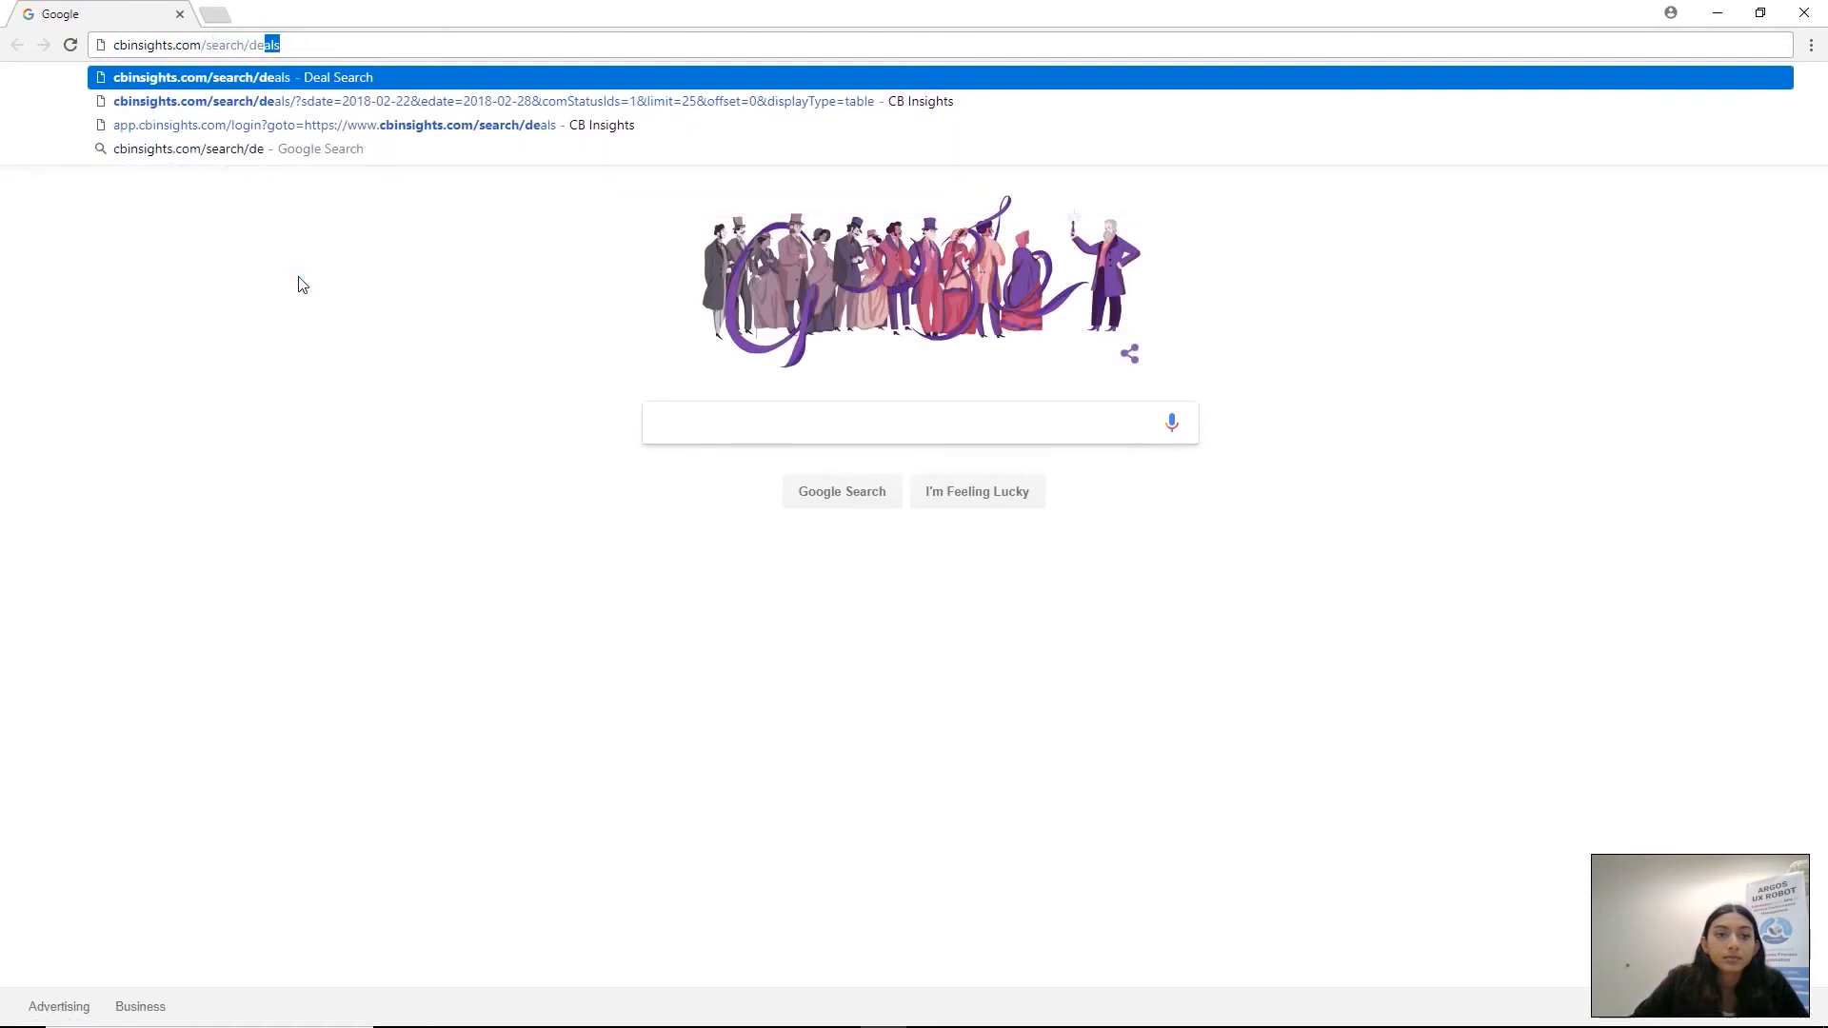
pyautogui.press('Return')
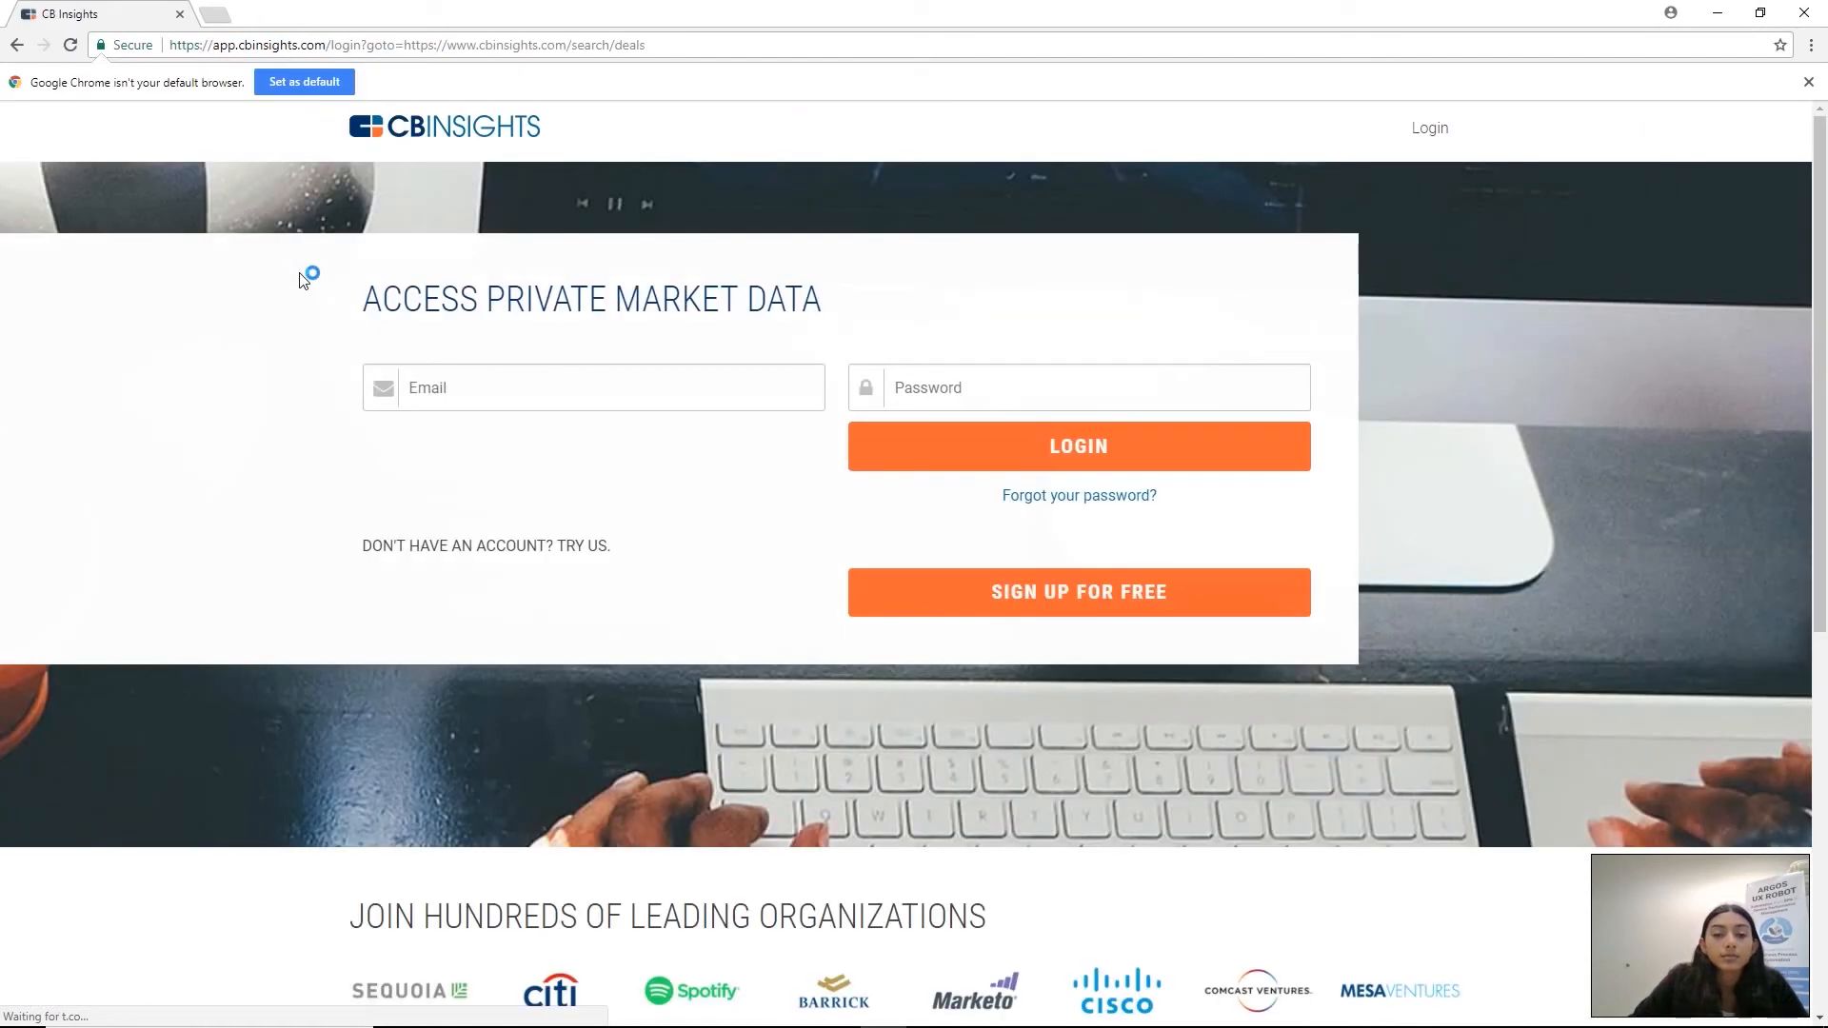
pyautogui.click(483, 404)
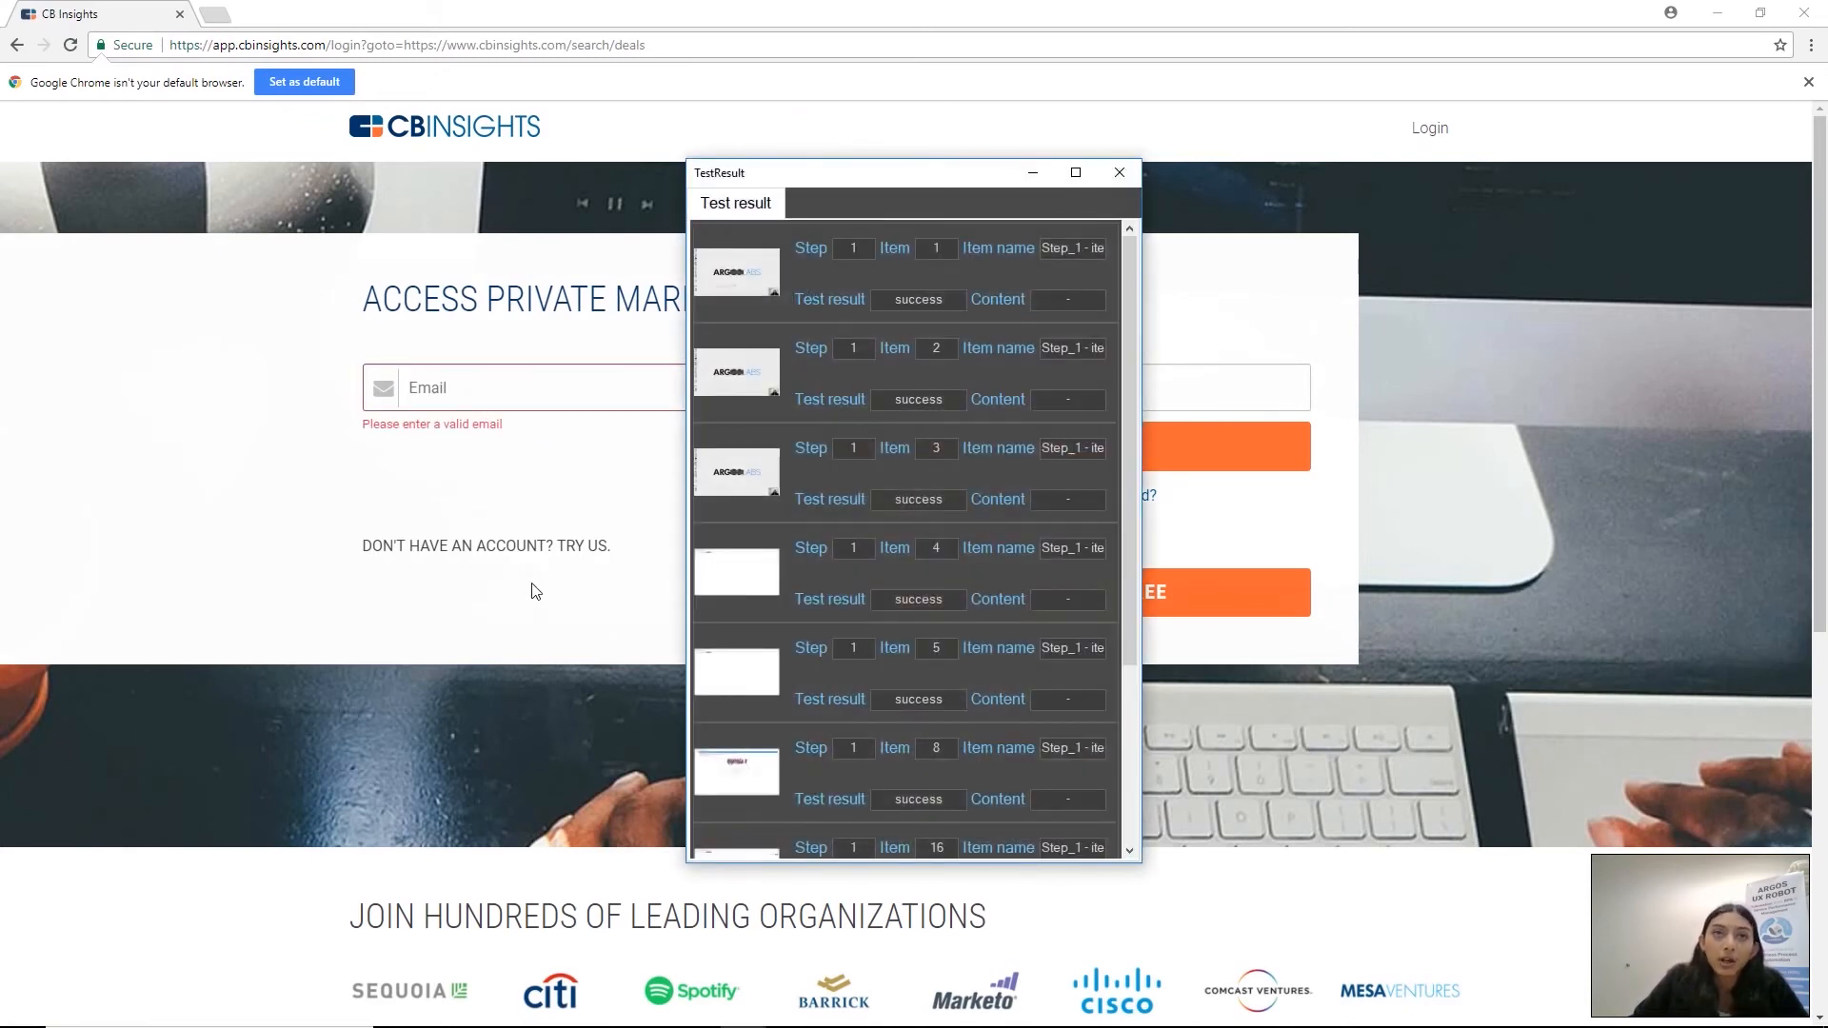
# Close the test results and the Chrome window, and return to PC Scenario studio
pyautogui.click(1120, 172)
pyautogui.click(1817, 11)
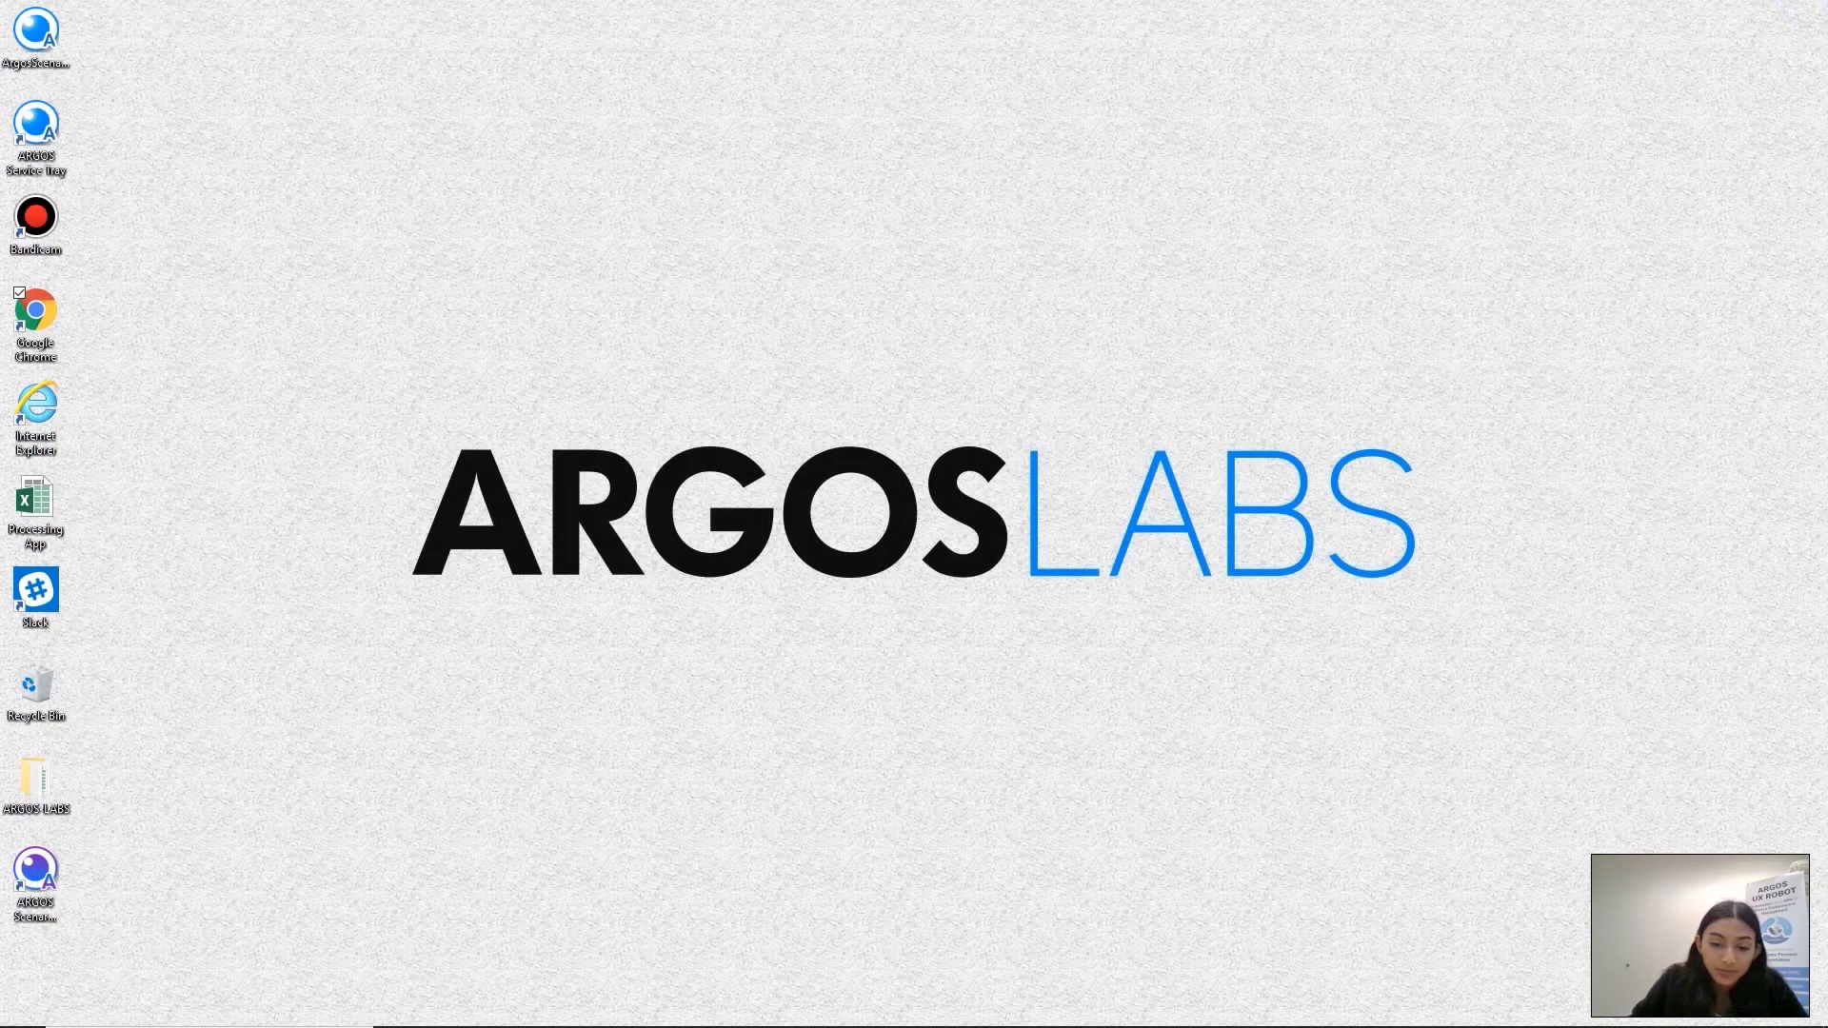
pyautogui.click(740, 1013)
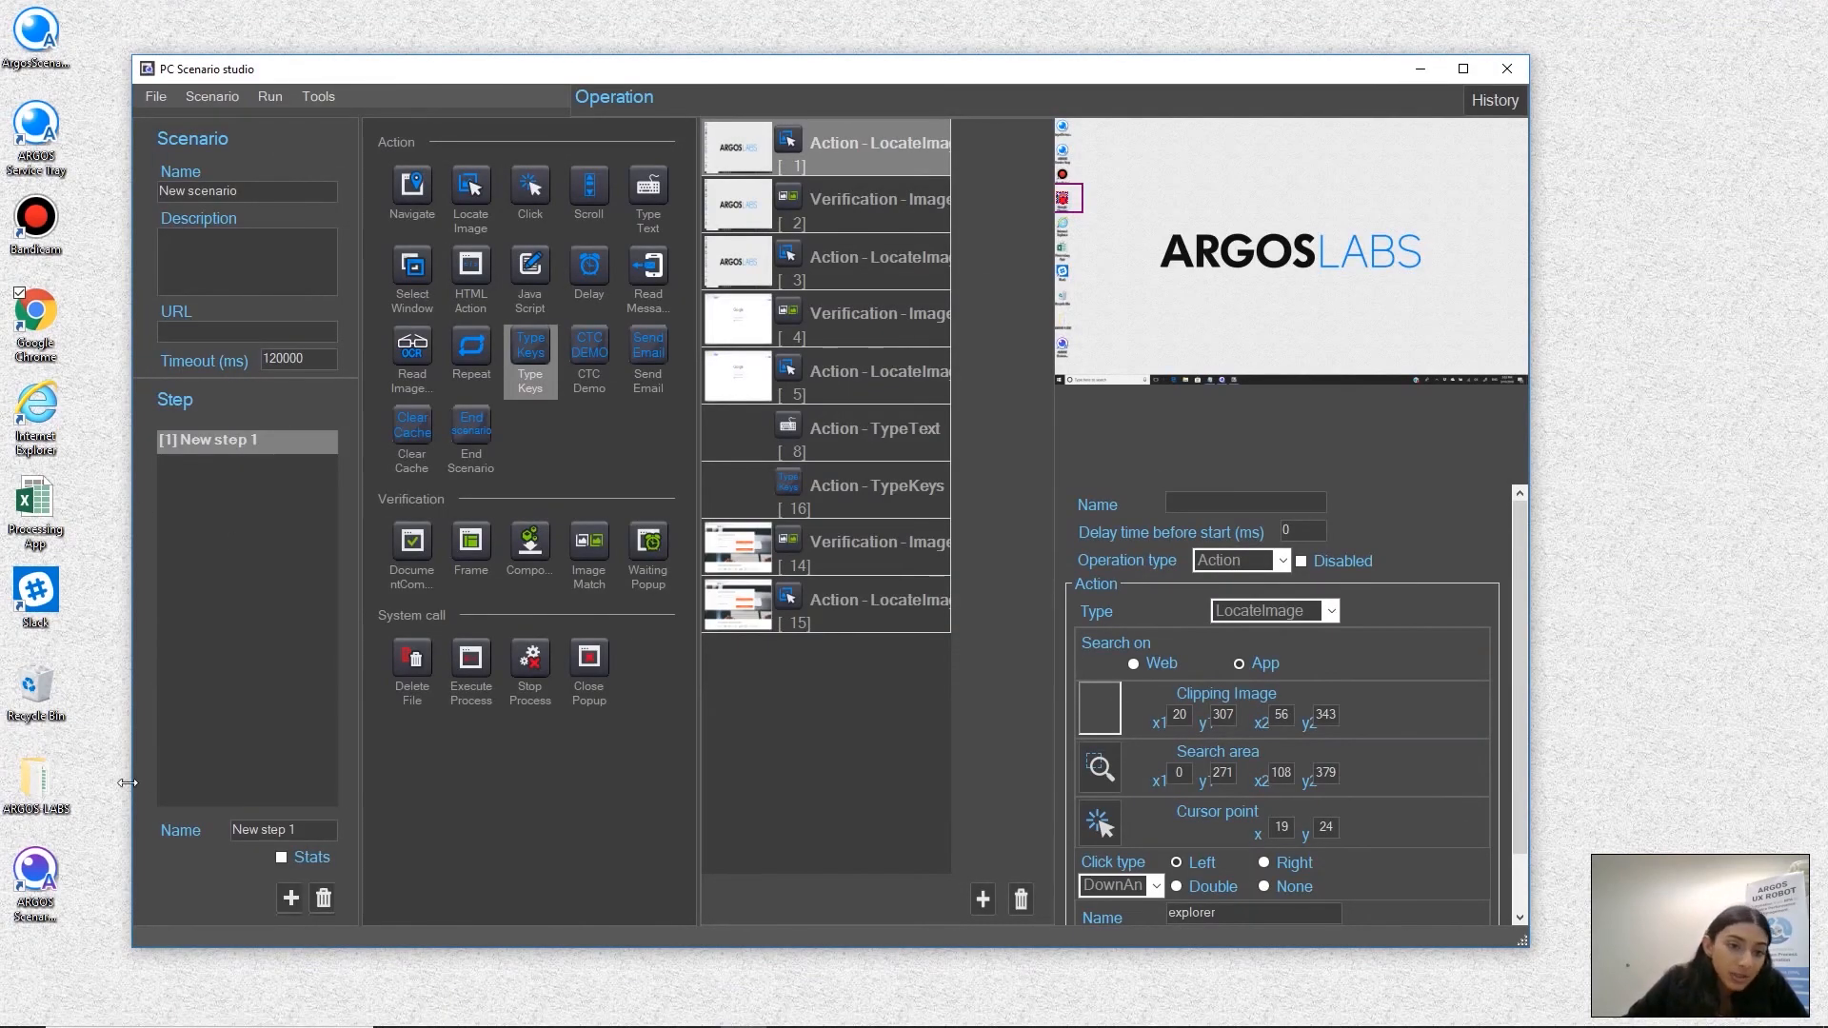
# Add a second step to the scenario containing a Type Text action with the login email as its value
pyautogui.click(291, 899)
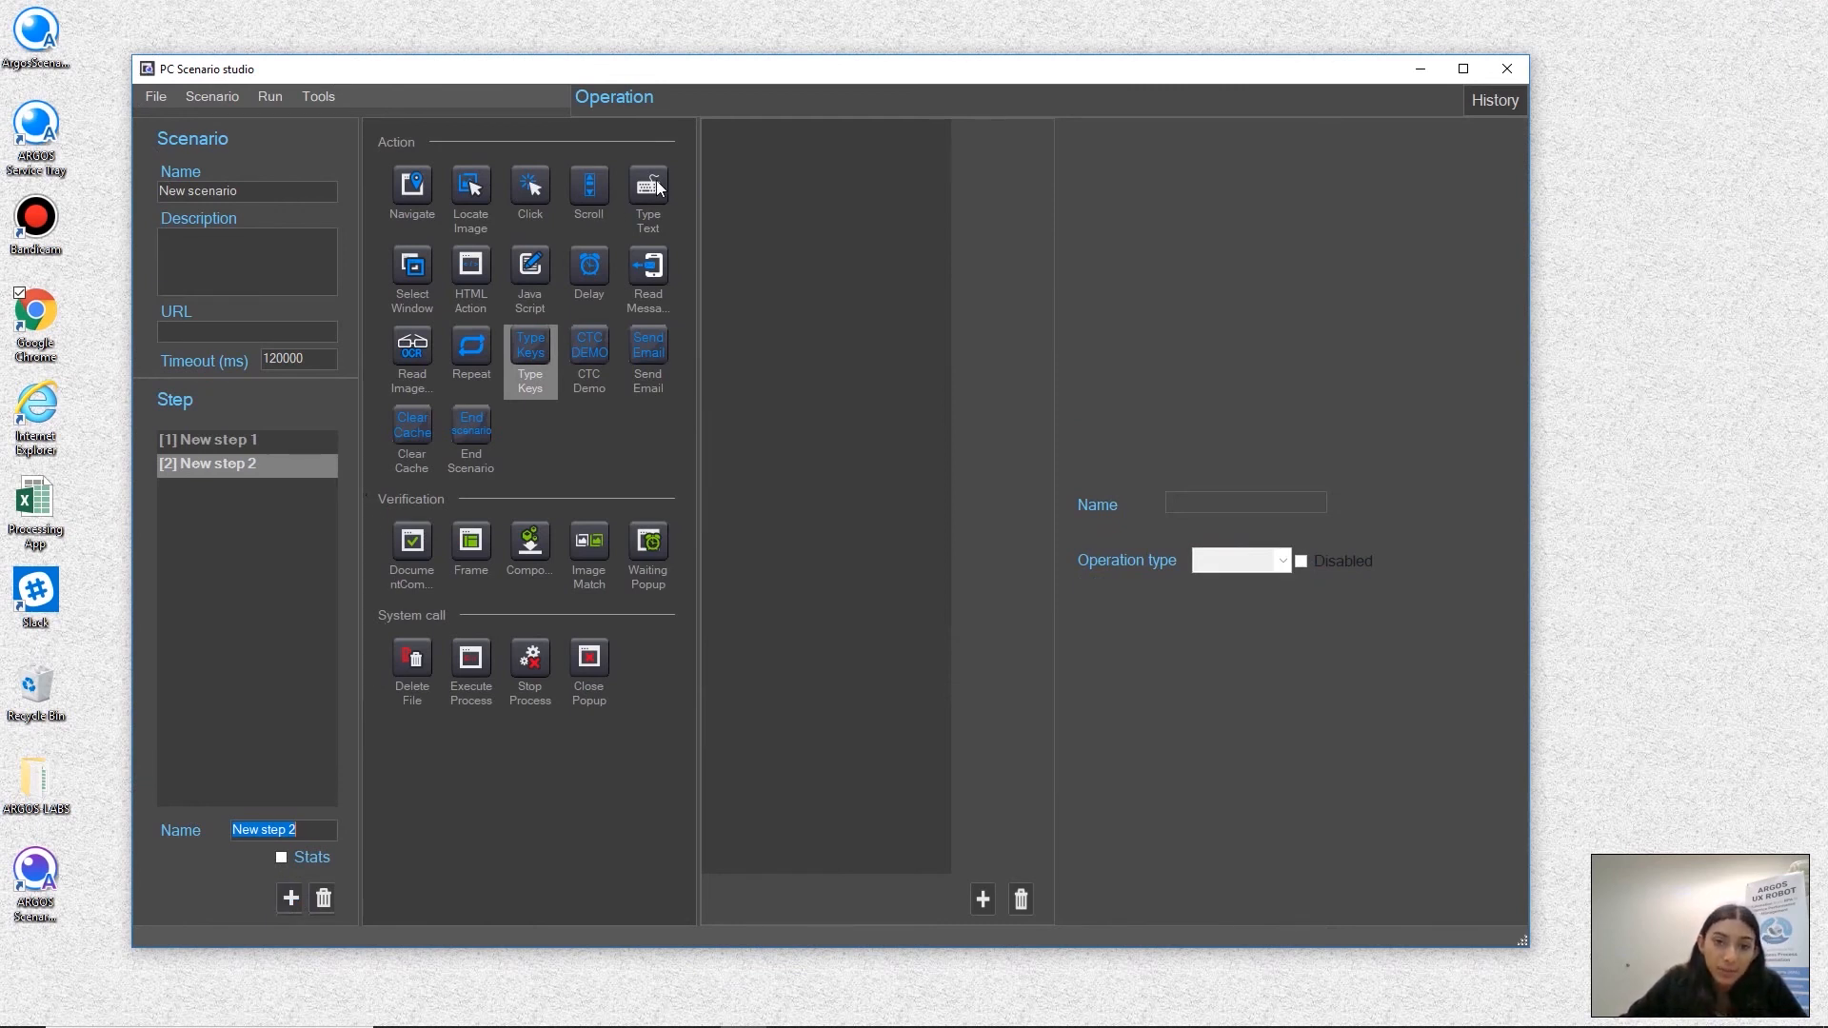
pyautogui.moveTo(648, 190); pyautogui.dragTo(841, 223)
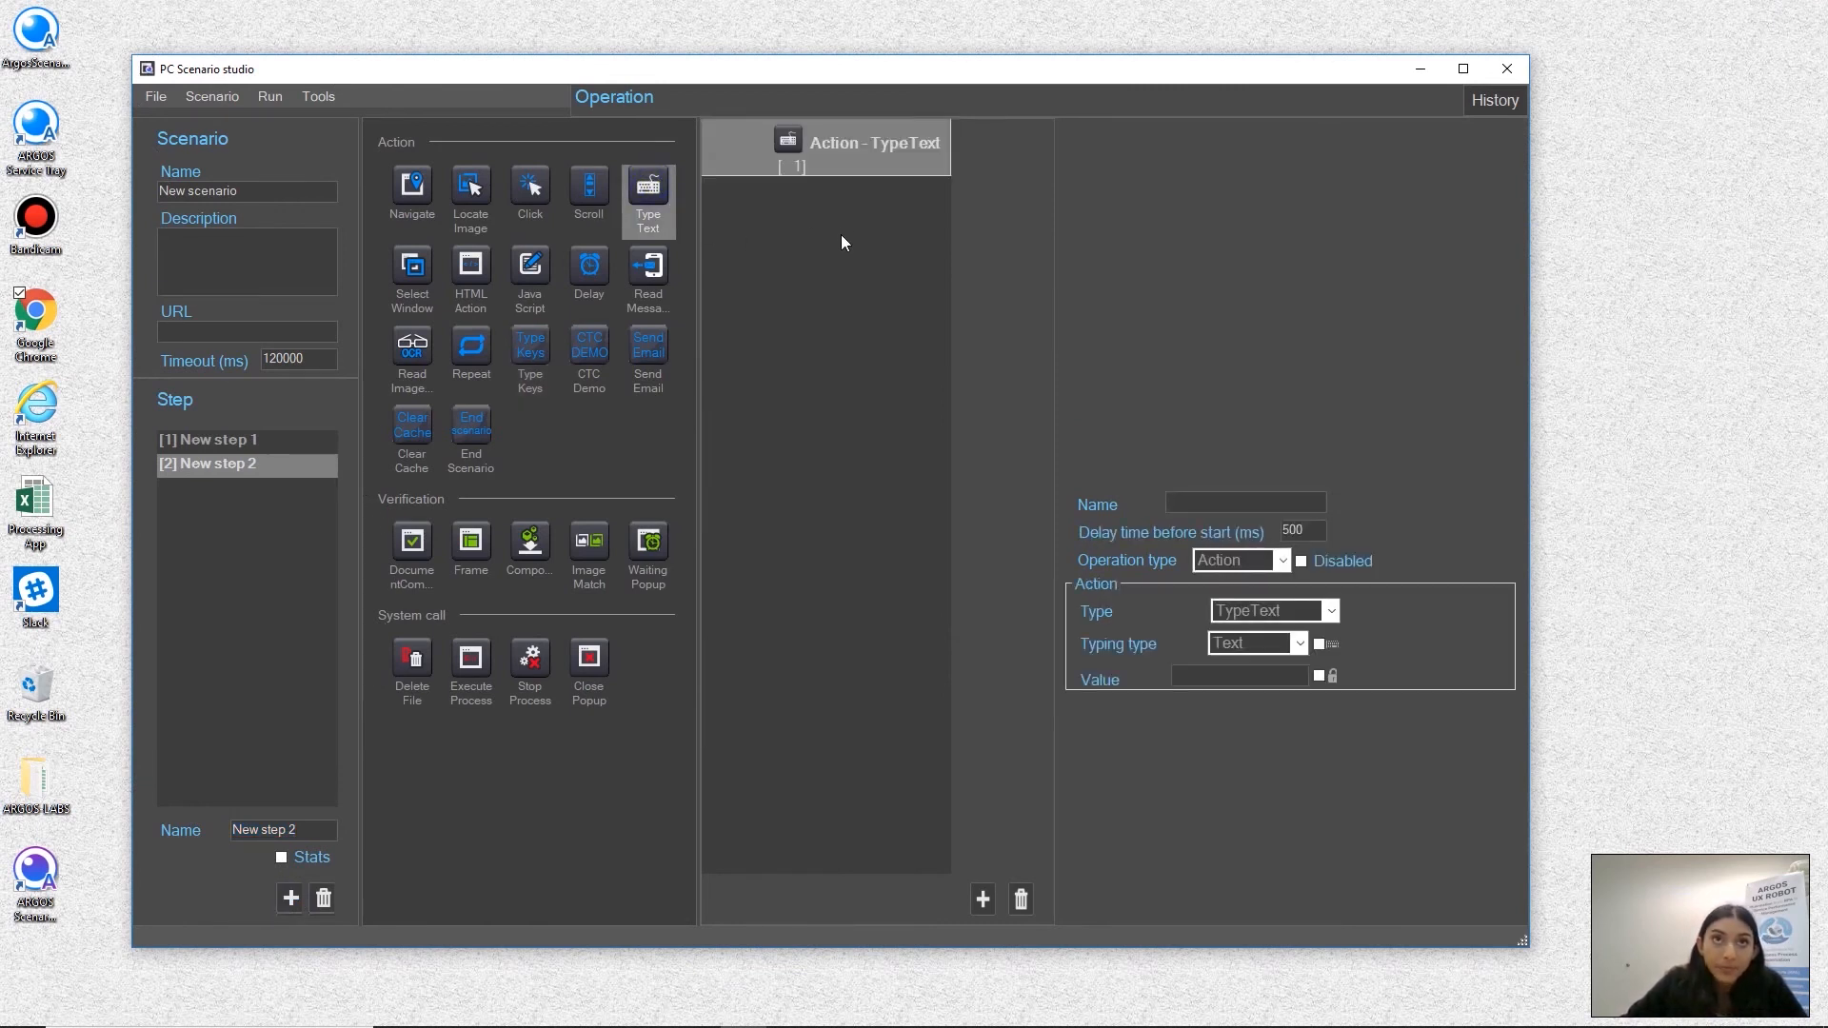
pyautogui.click(1214, 676)
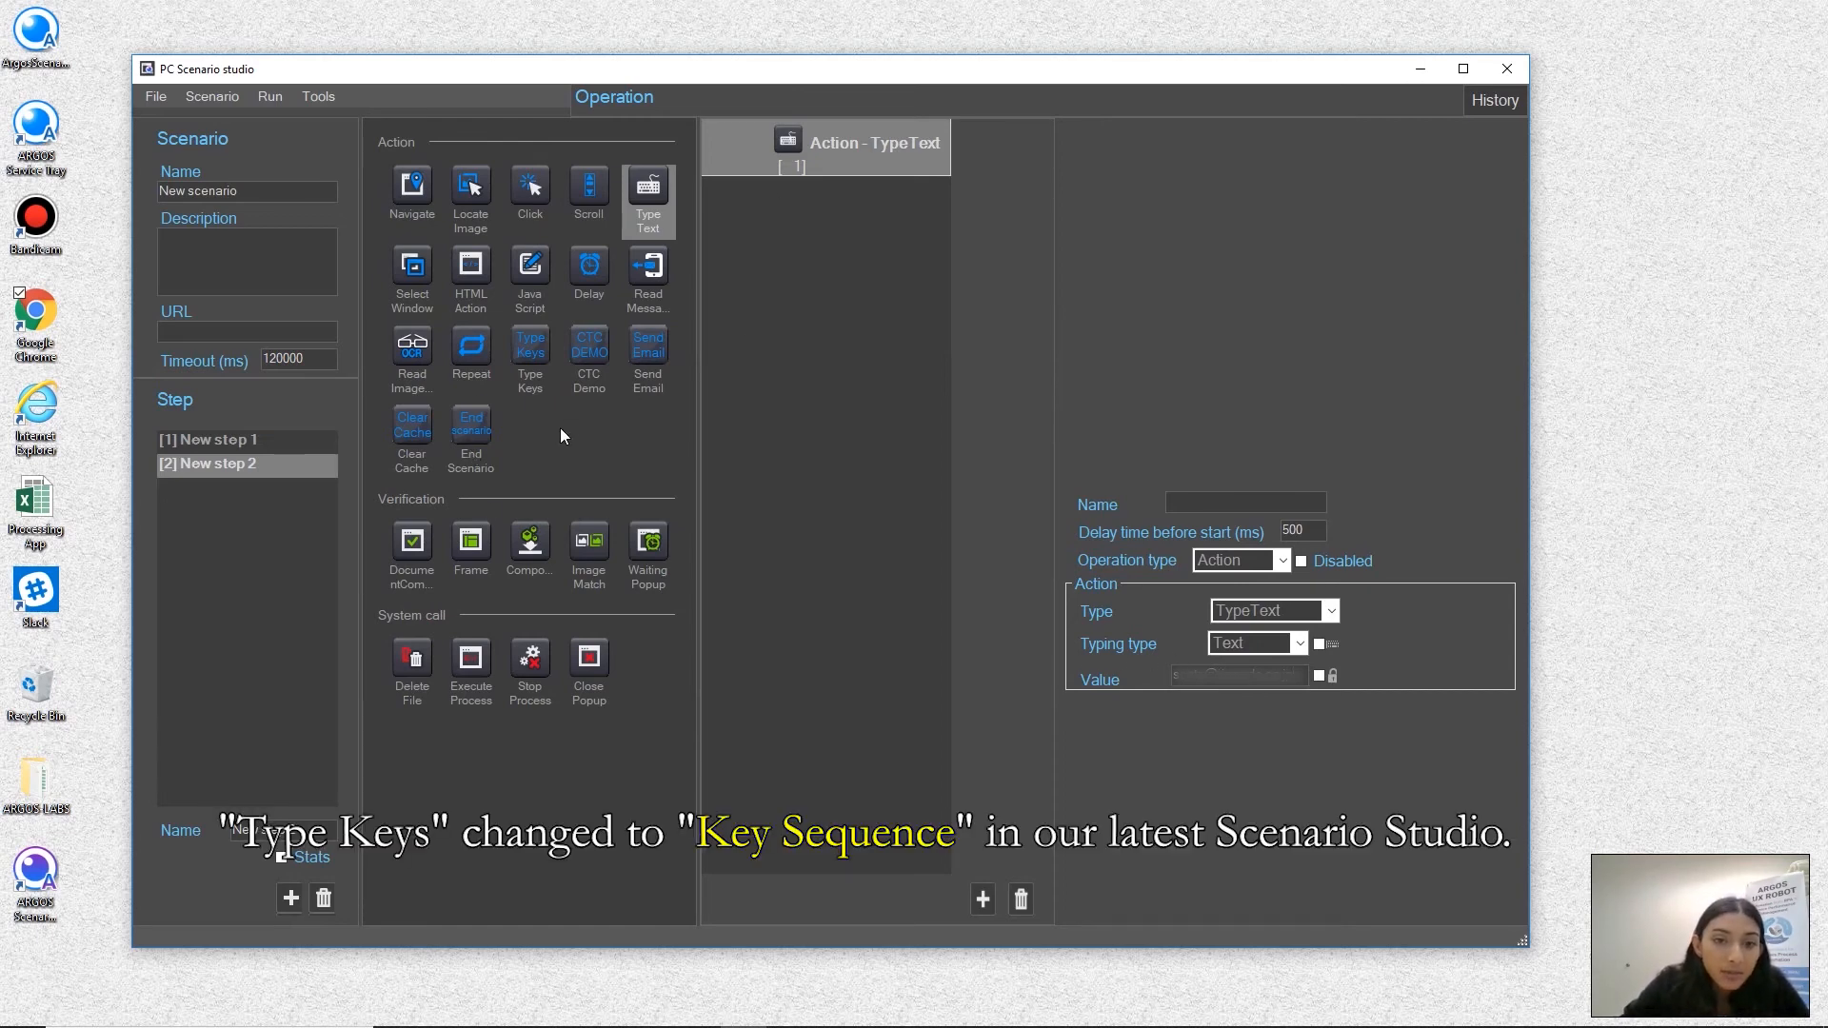
# Add a Type Keys action after the email entry and put the Tab key in its key list
pyautogui.moveTo(522, 349); pyautogui.dragTo(871, 229)
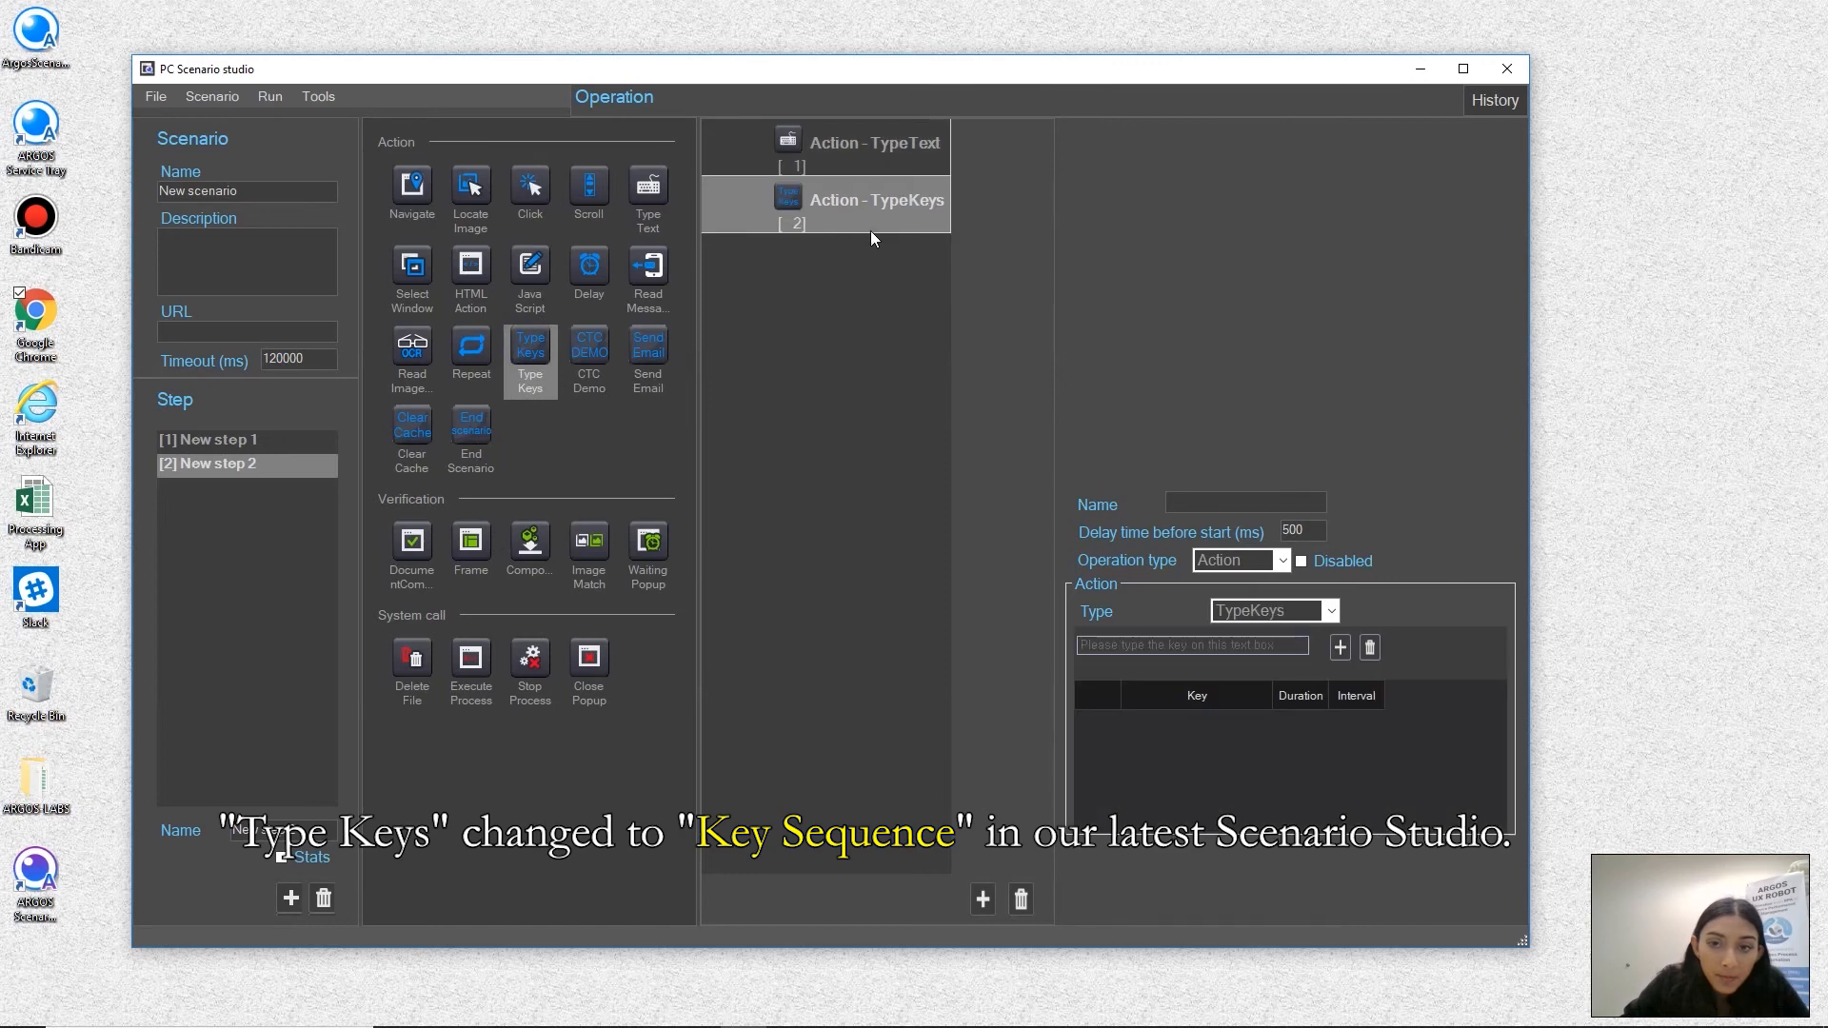
pyautogui.click(1171, 645)
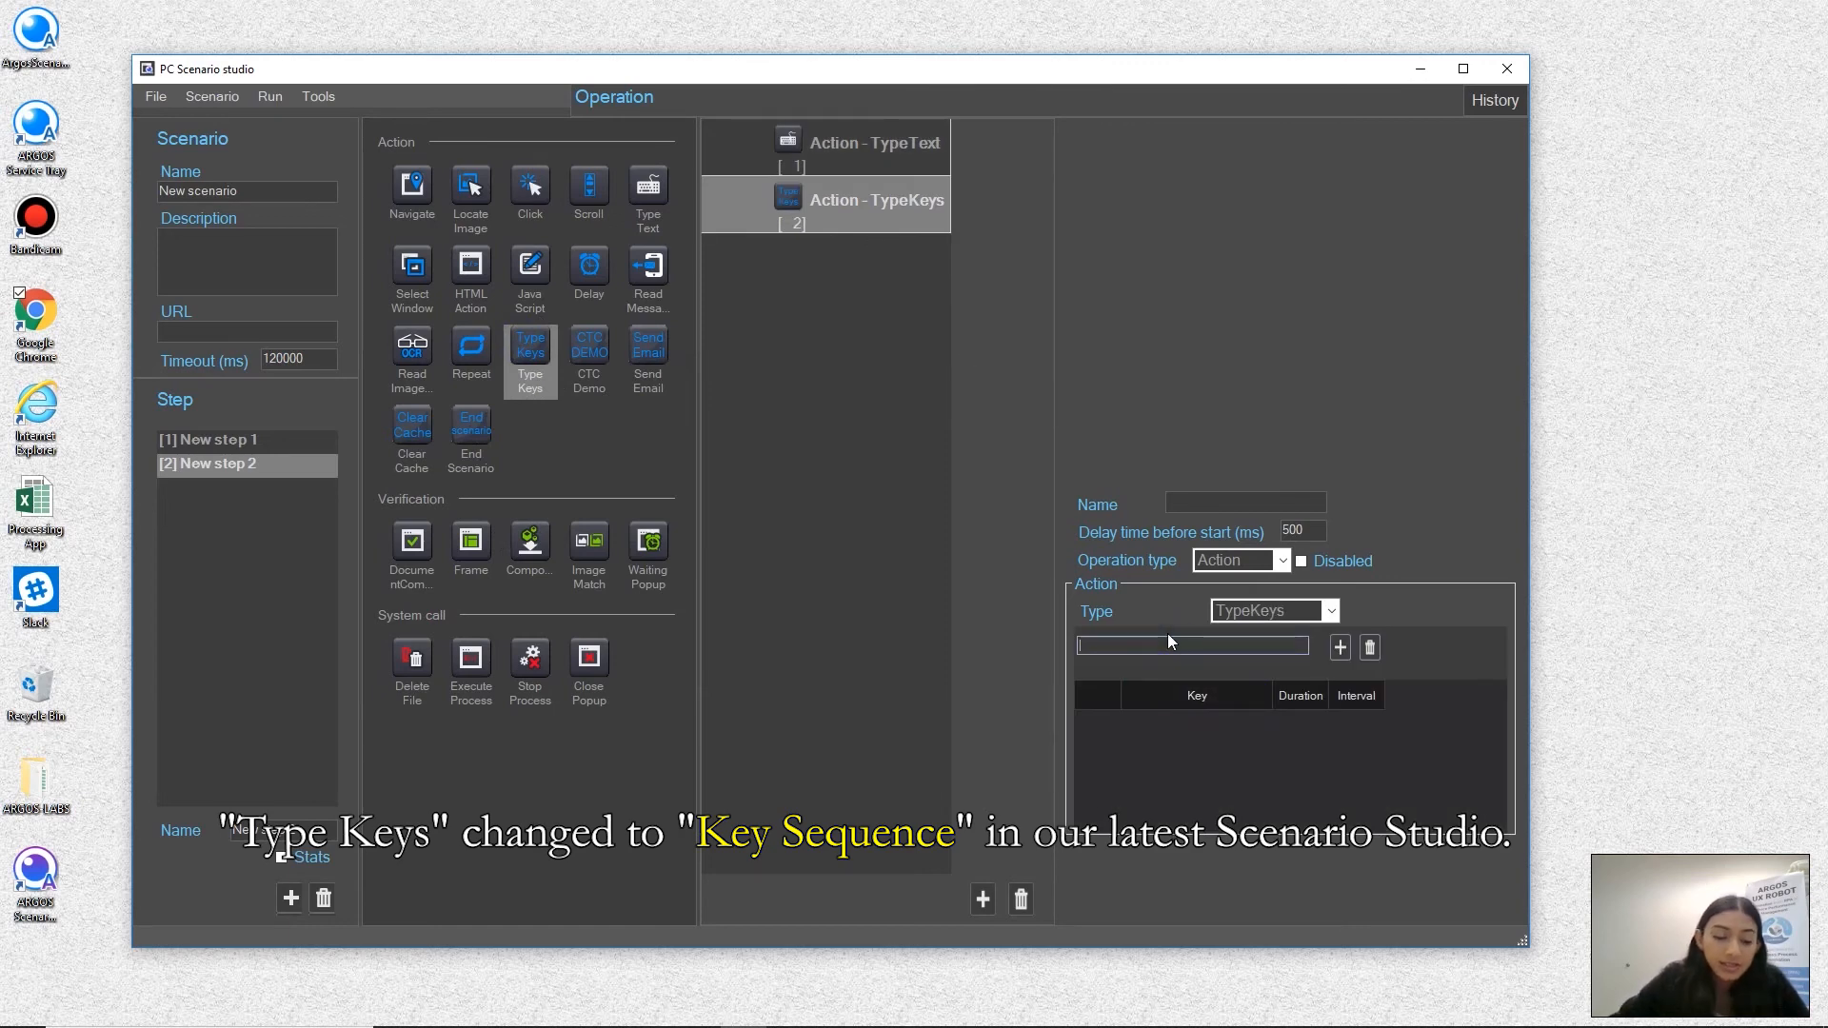
pyautogui.press('Tab')
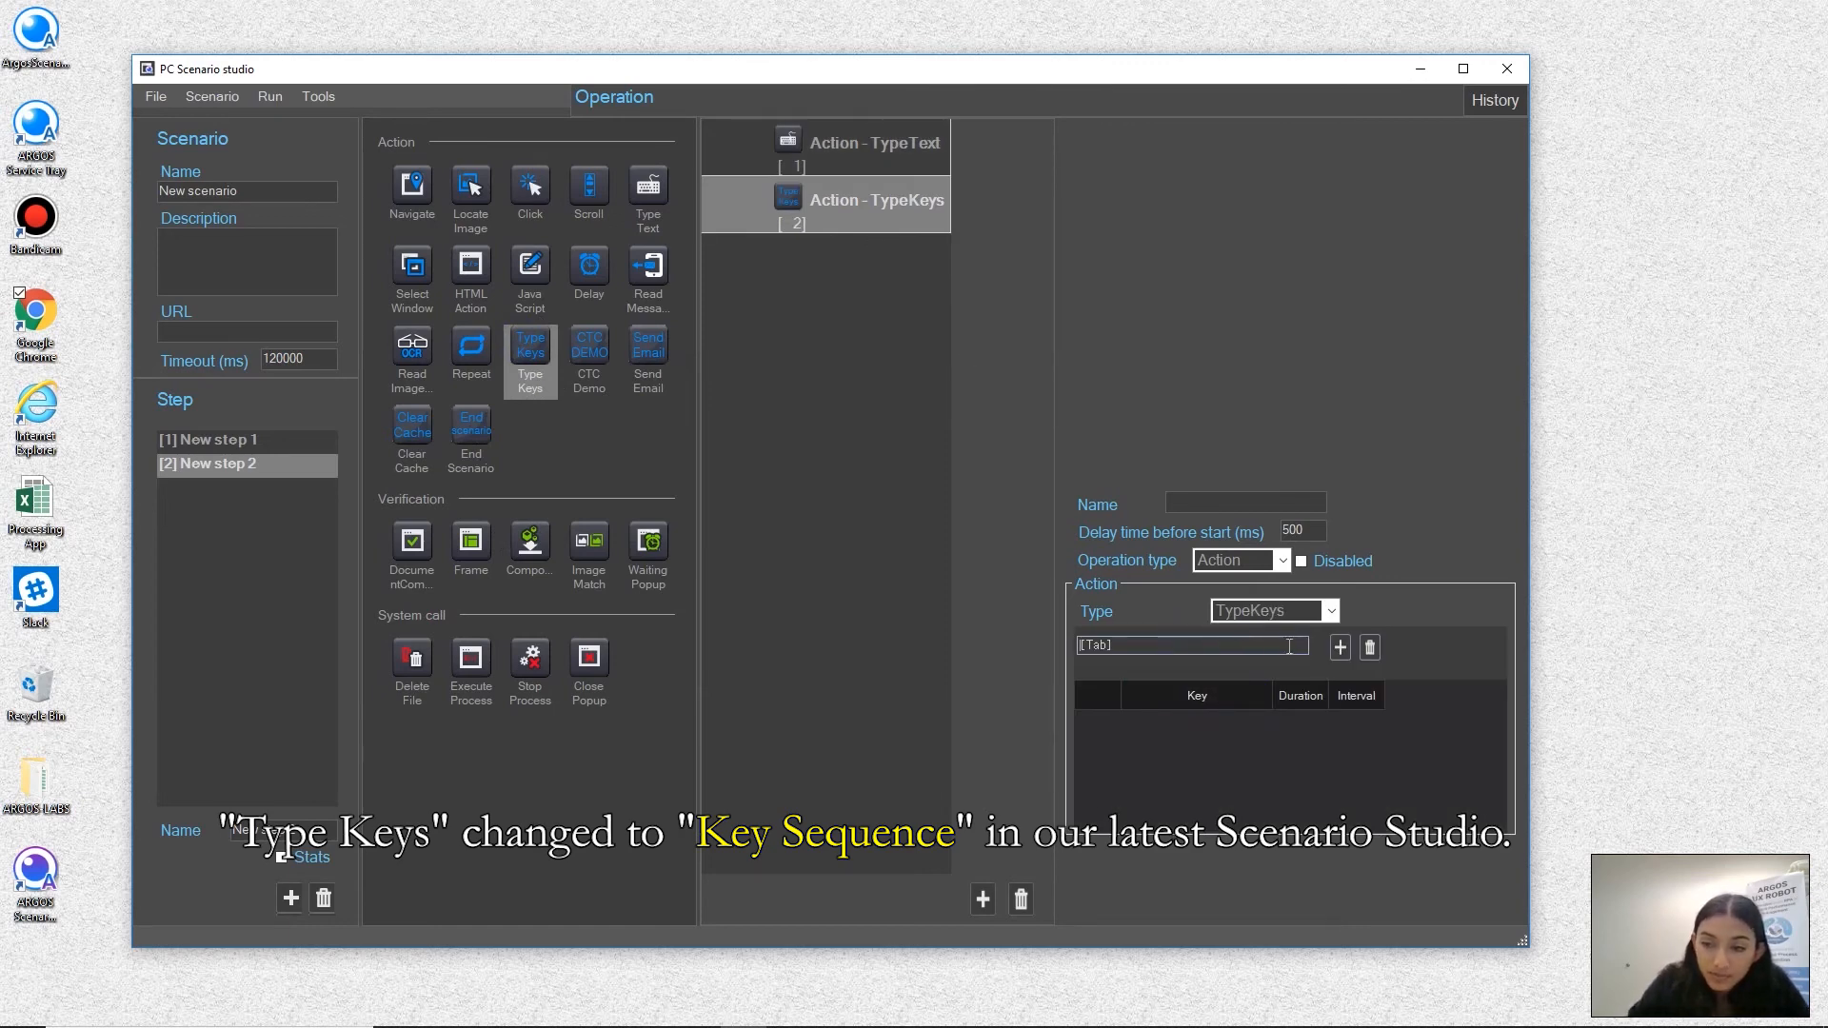
pyautogui.click(1339, 651)
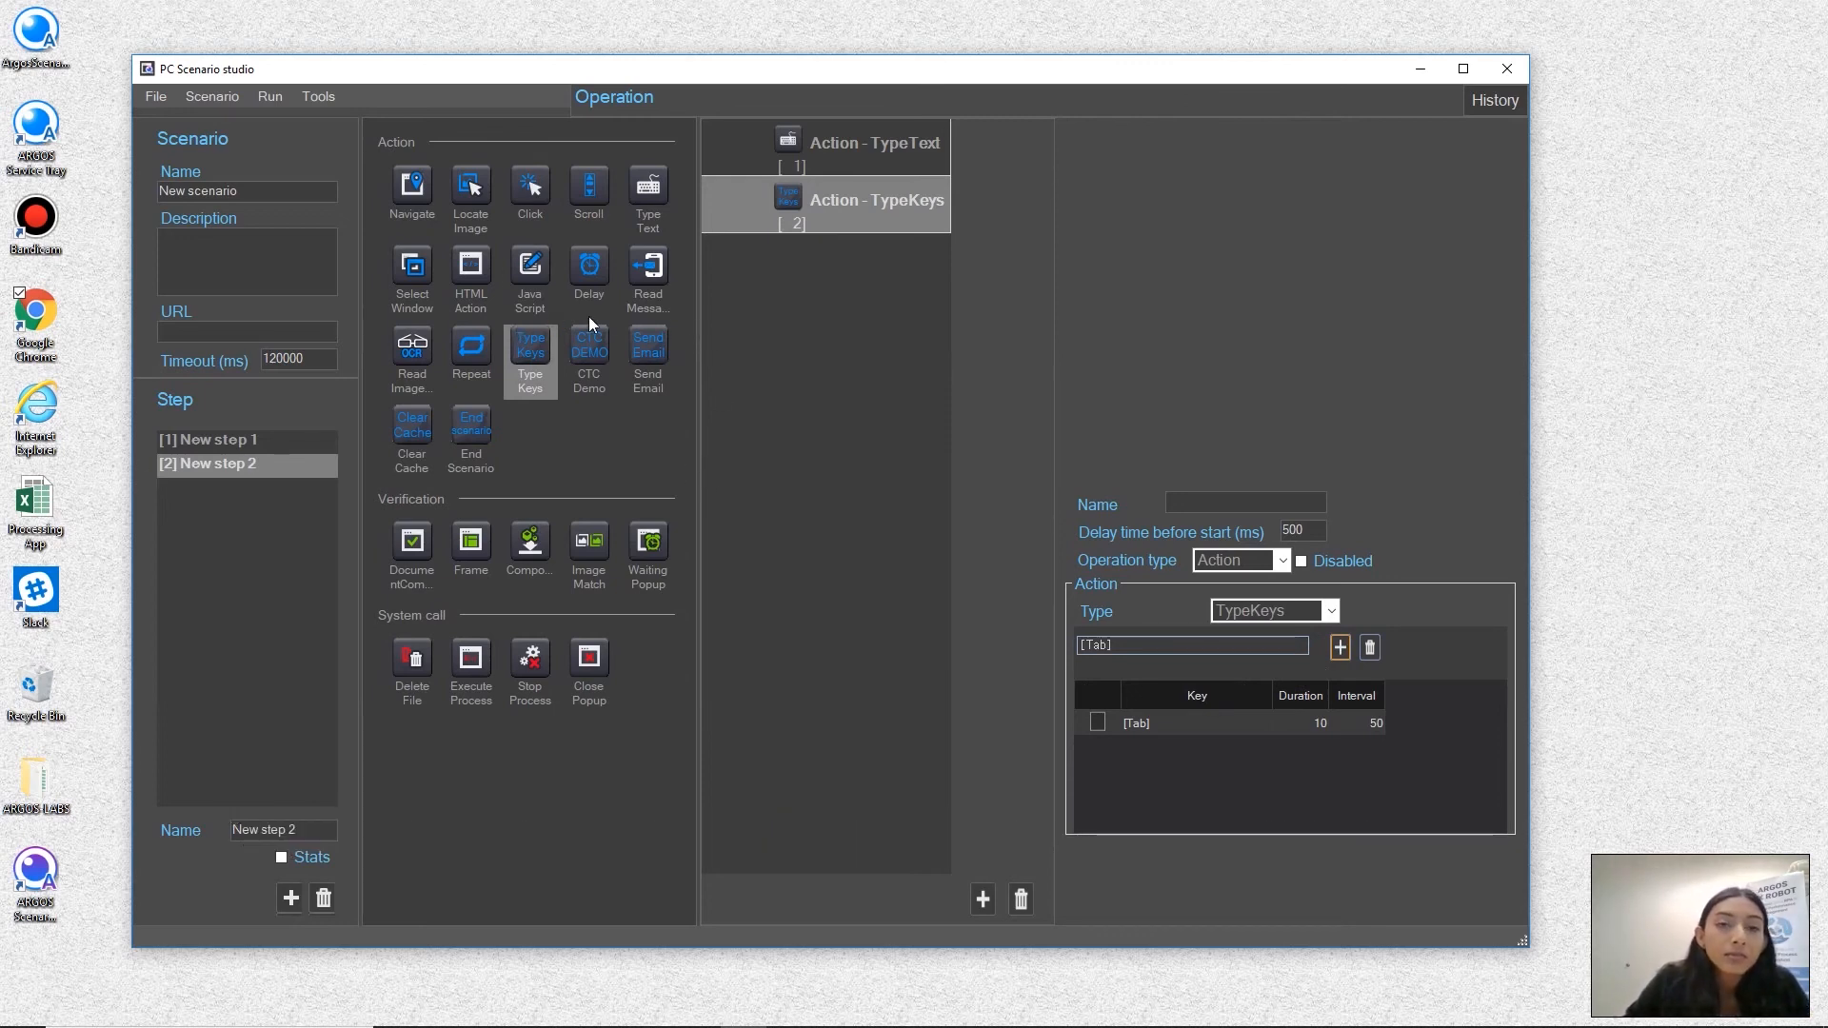
# Add another Type Text action with its value masked, and enter the account password as the value
pyautogui.moveTo(648, 187); pyautogui.dragTo(689, 278)
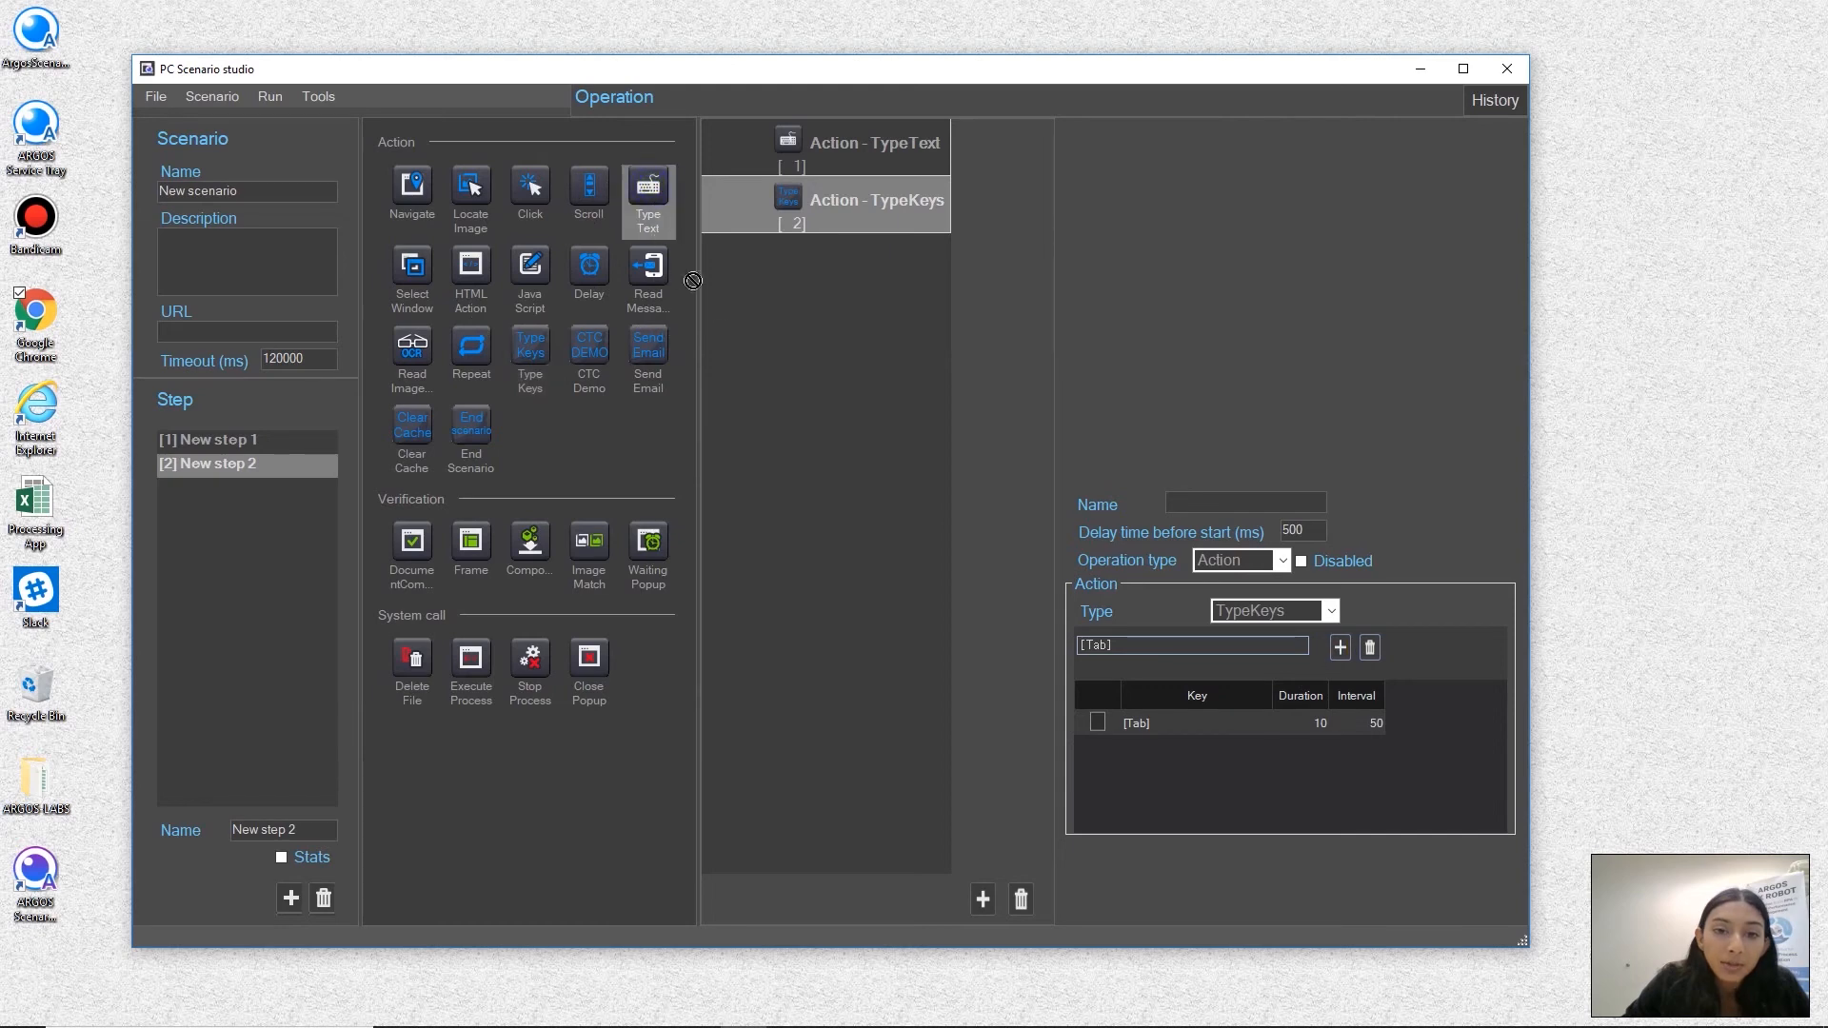
pyautogui.moveTo(791, 303); pyautogui.dragTo(791, 302)
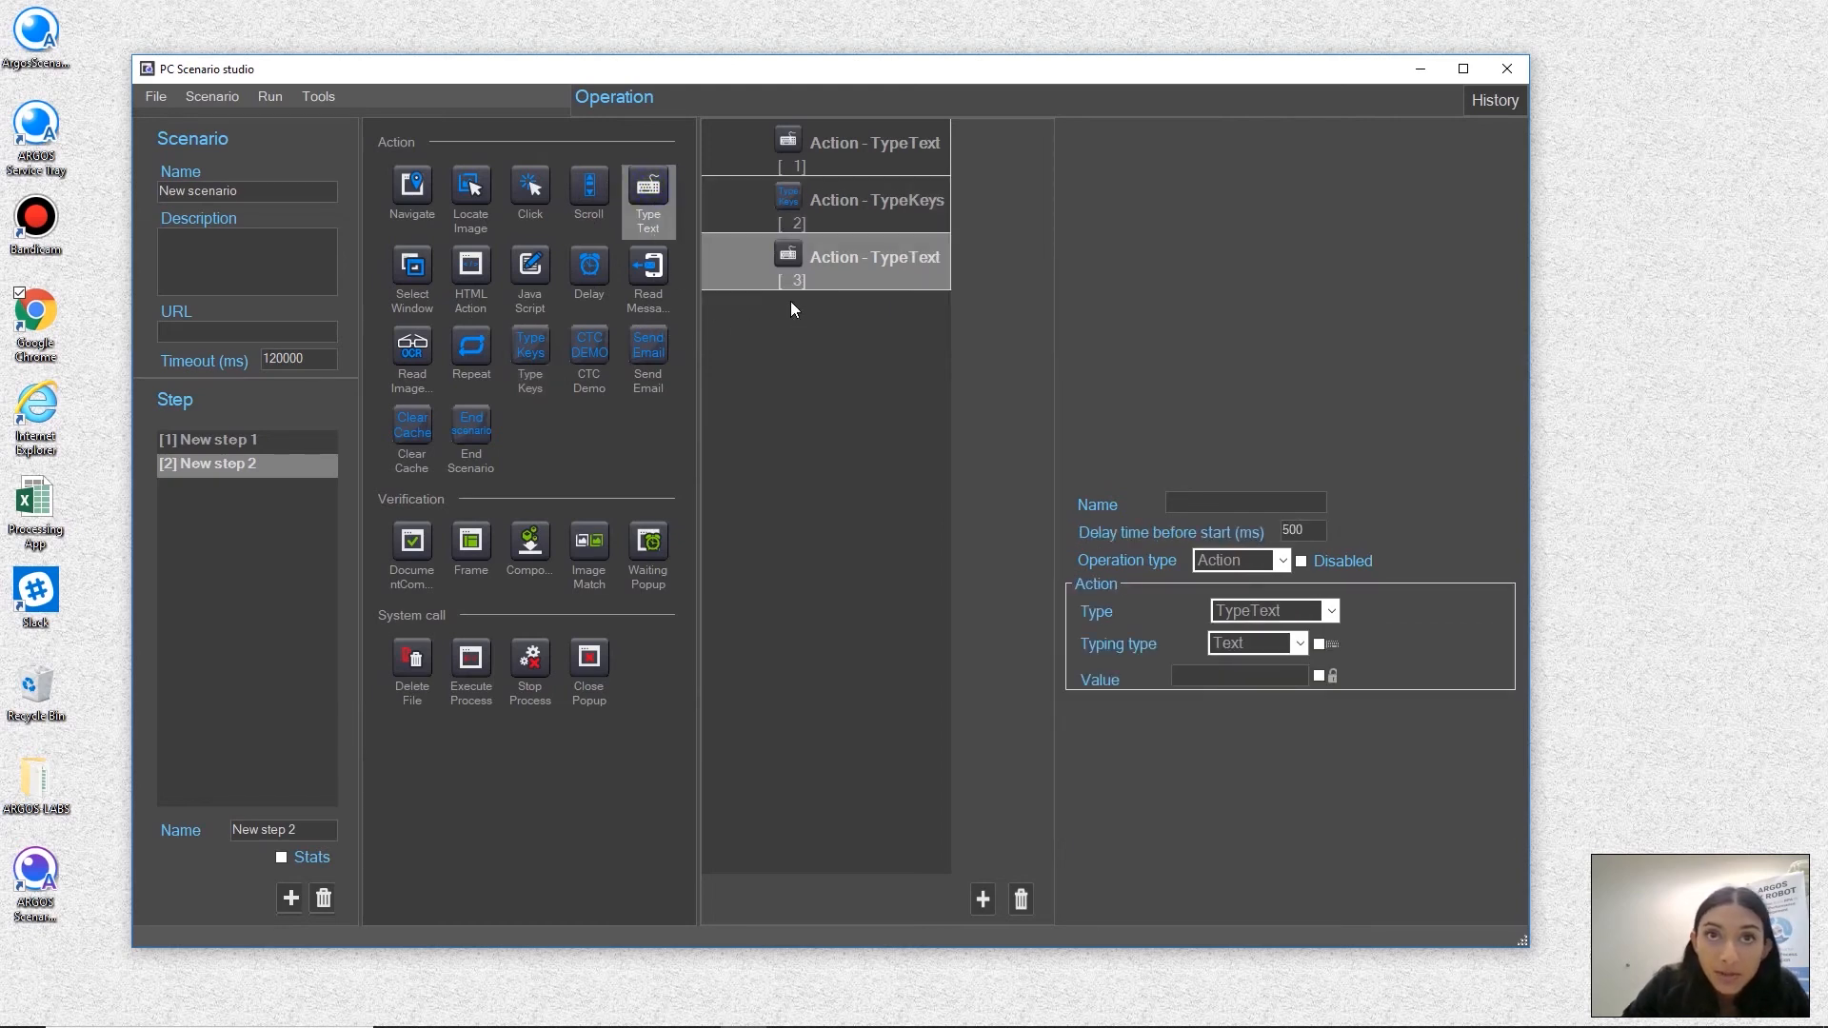
pyautogui.click(1191, 675)
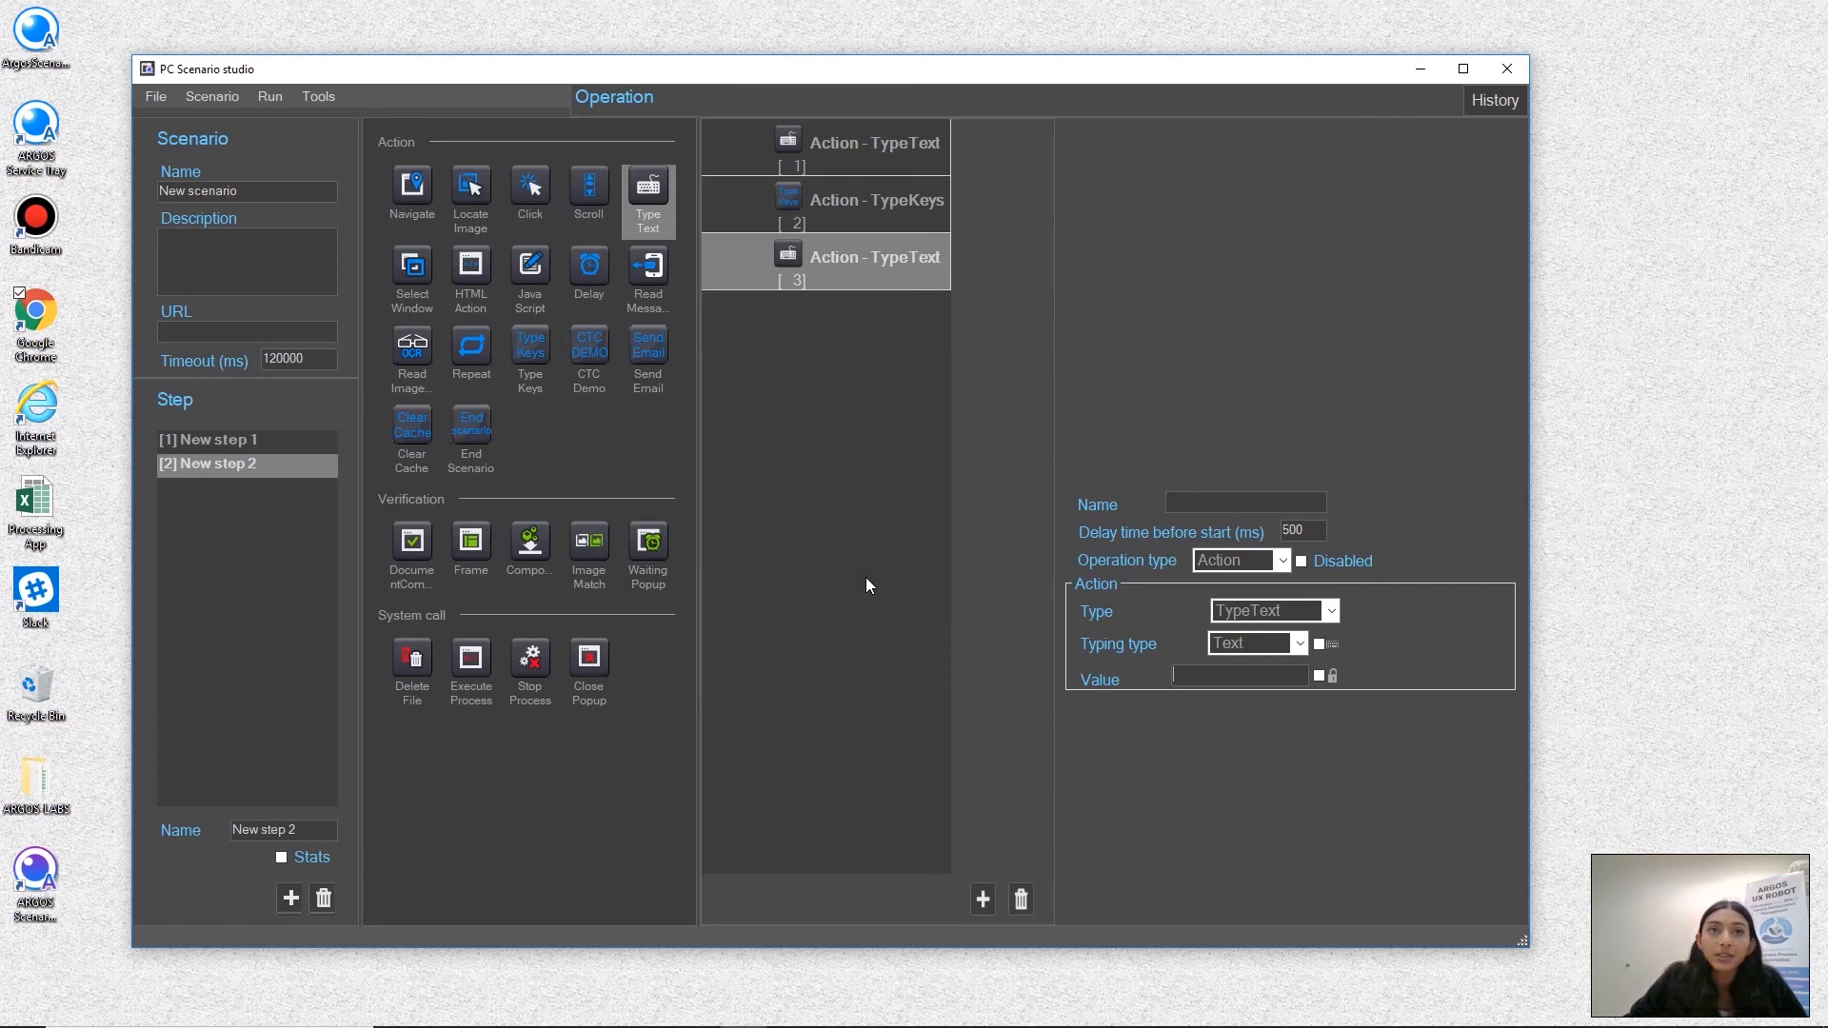
pyautogui.click(1319, 676)
pyautogui.click(1207, 674)
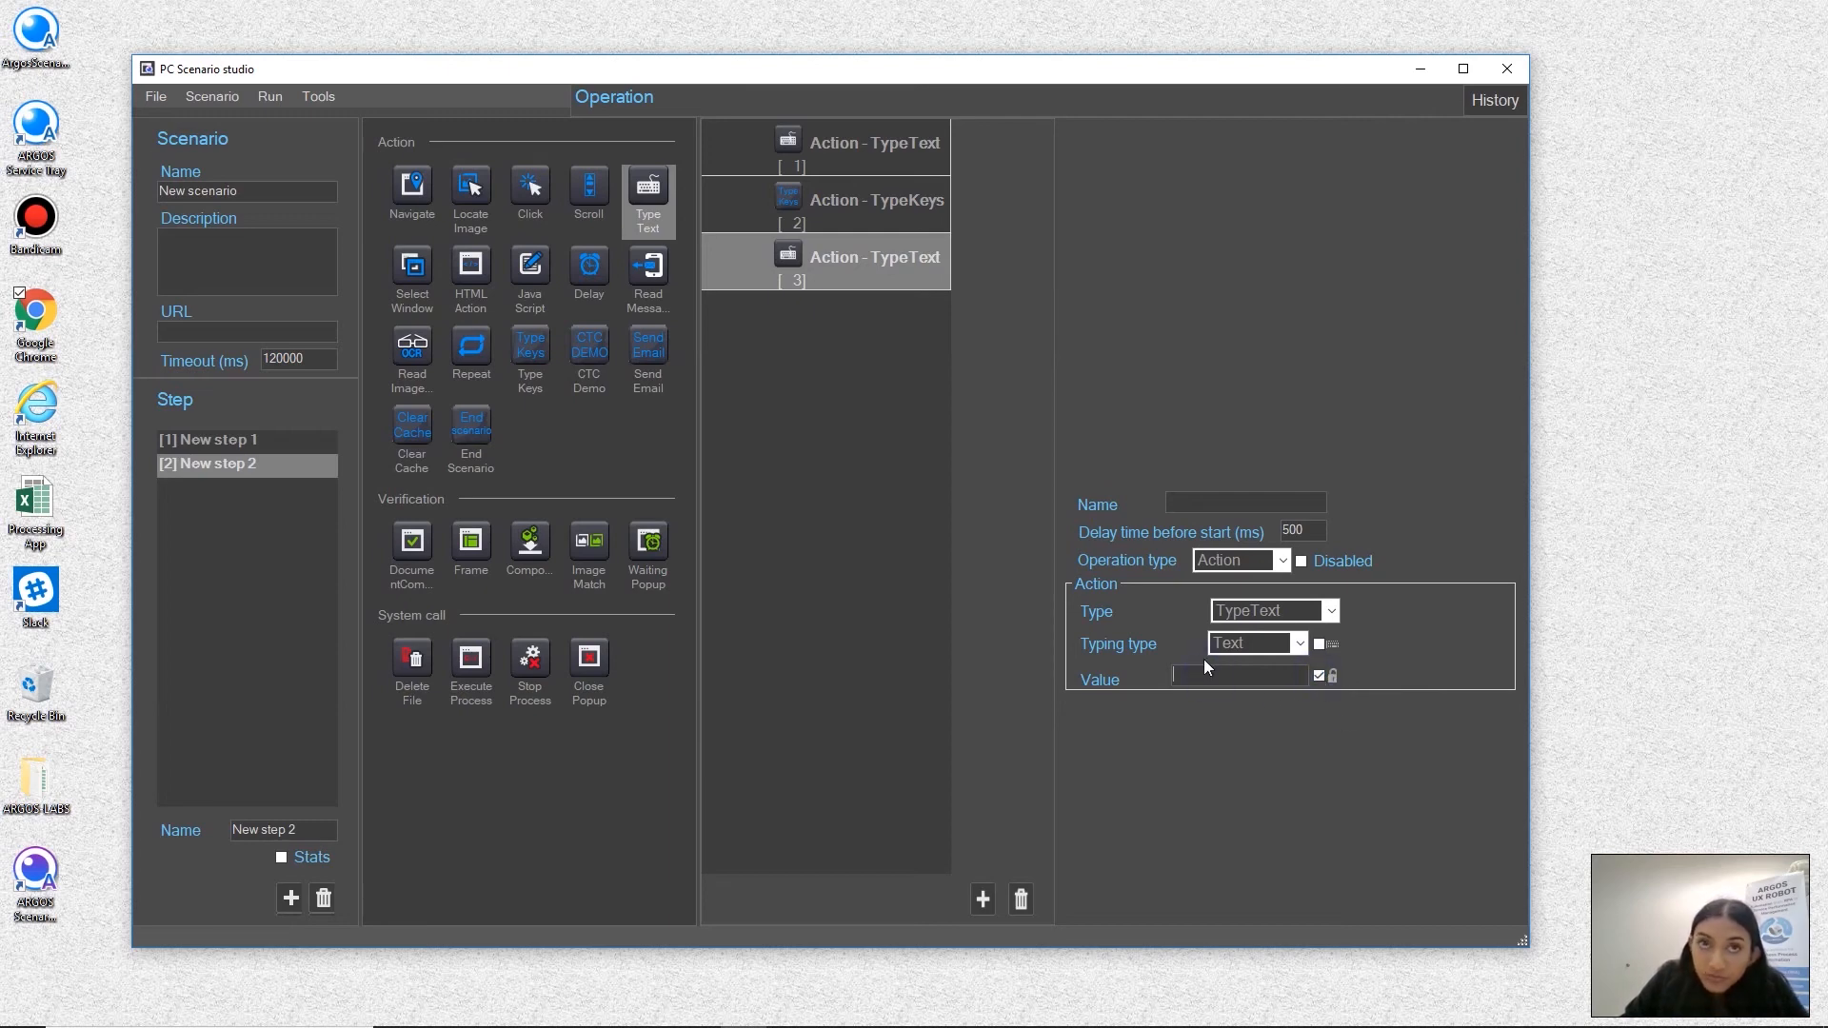
pyautogui.write('••••••')
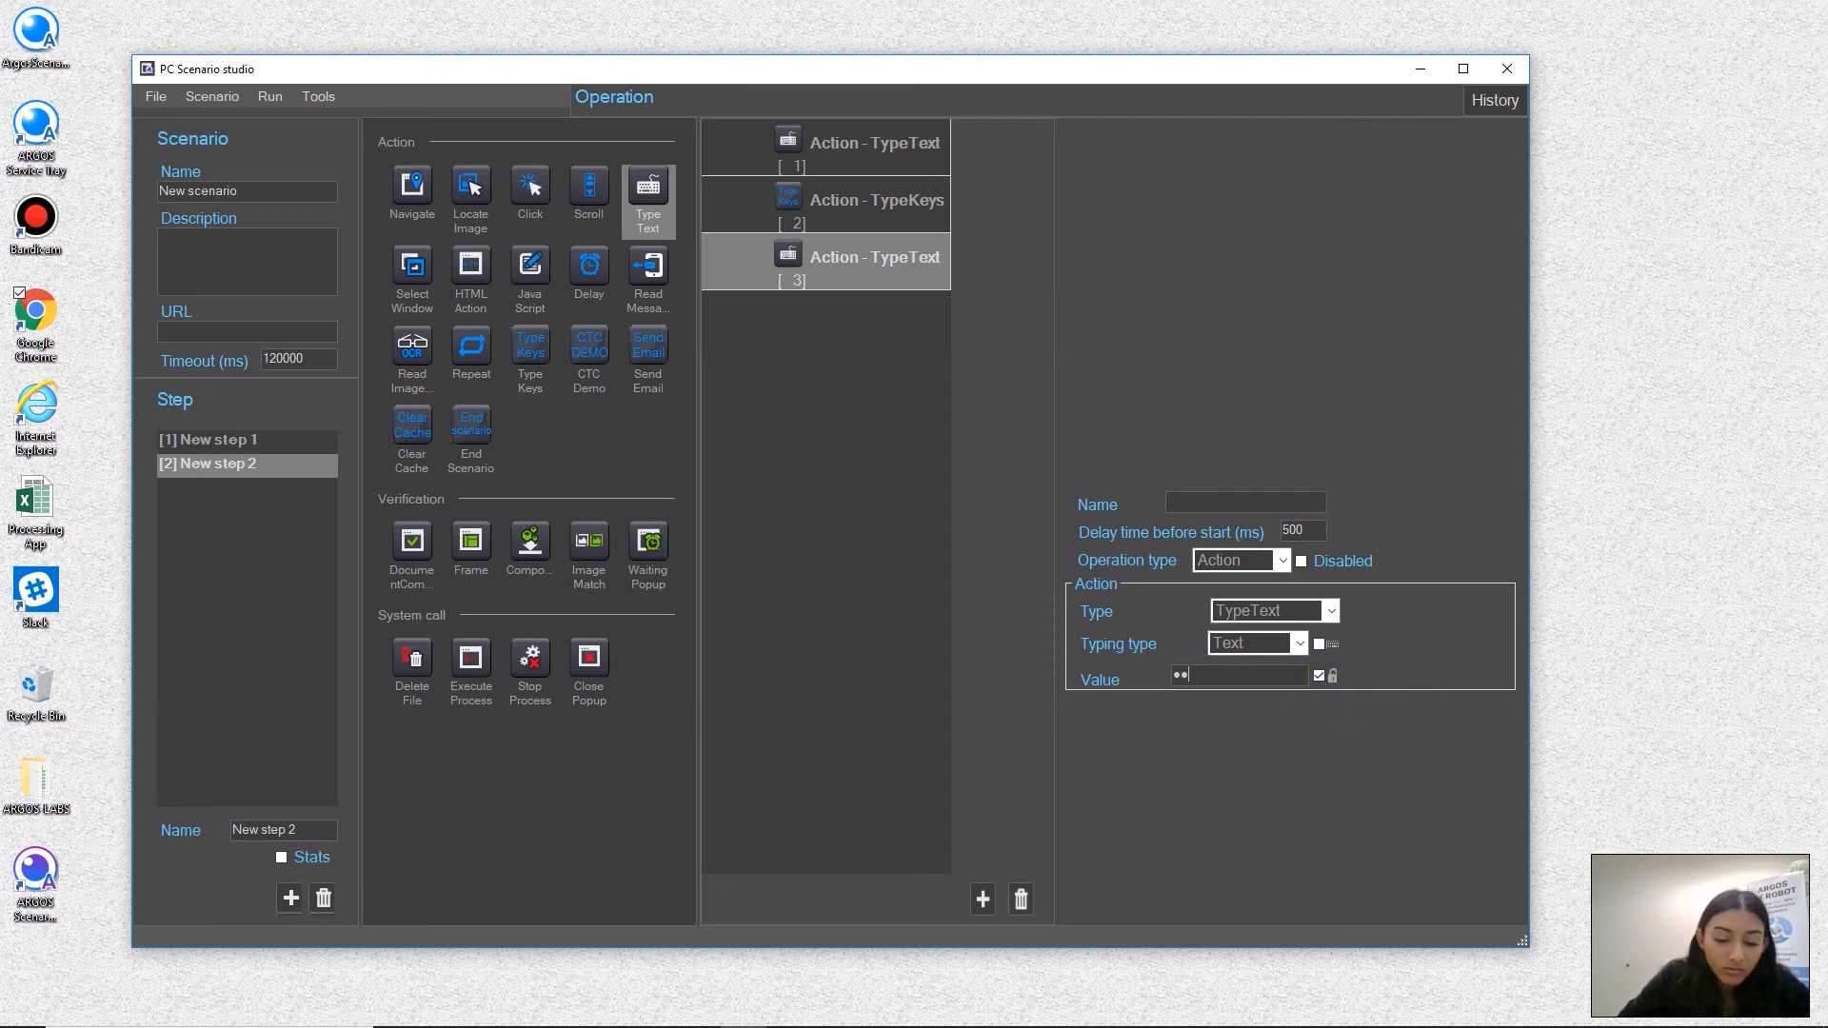
pyautogui.write('••••')
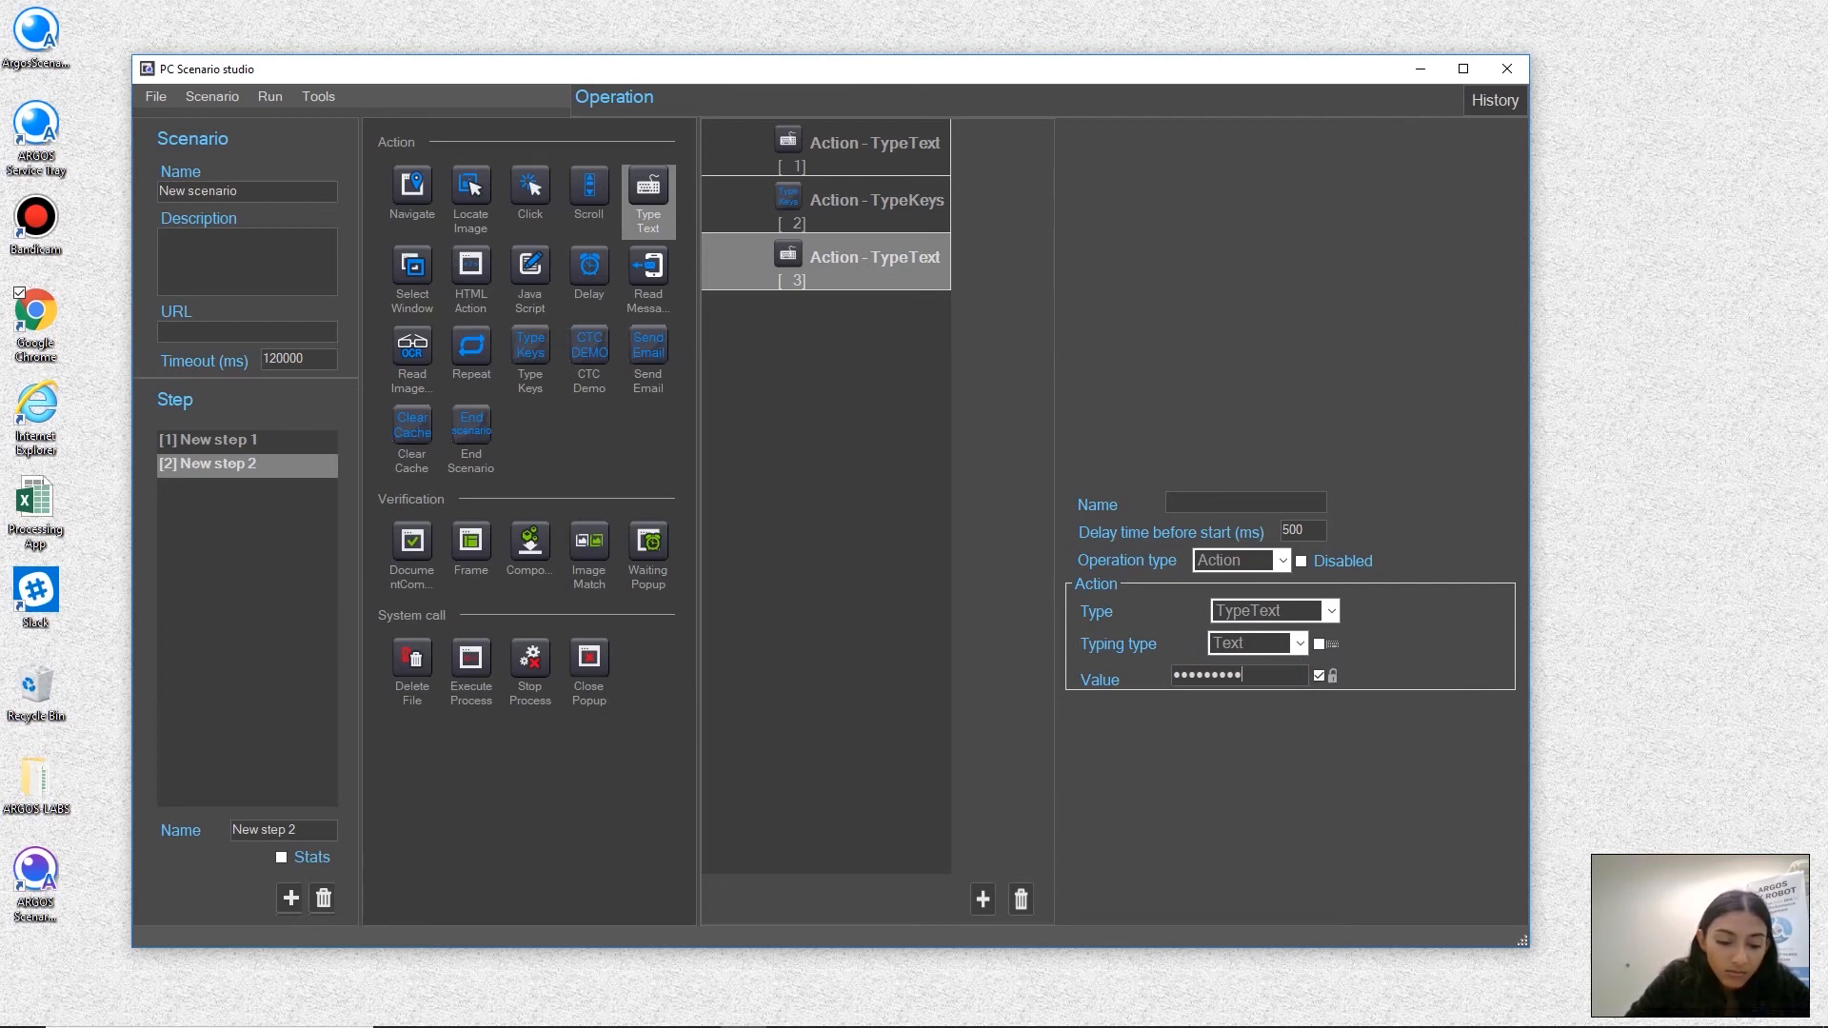
pyautogui.write('•')
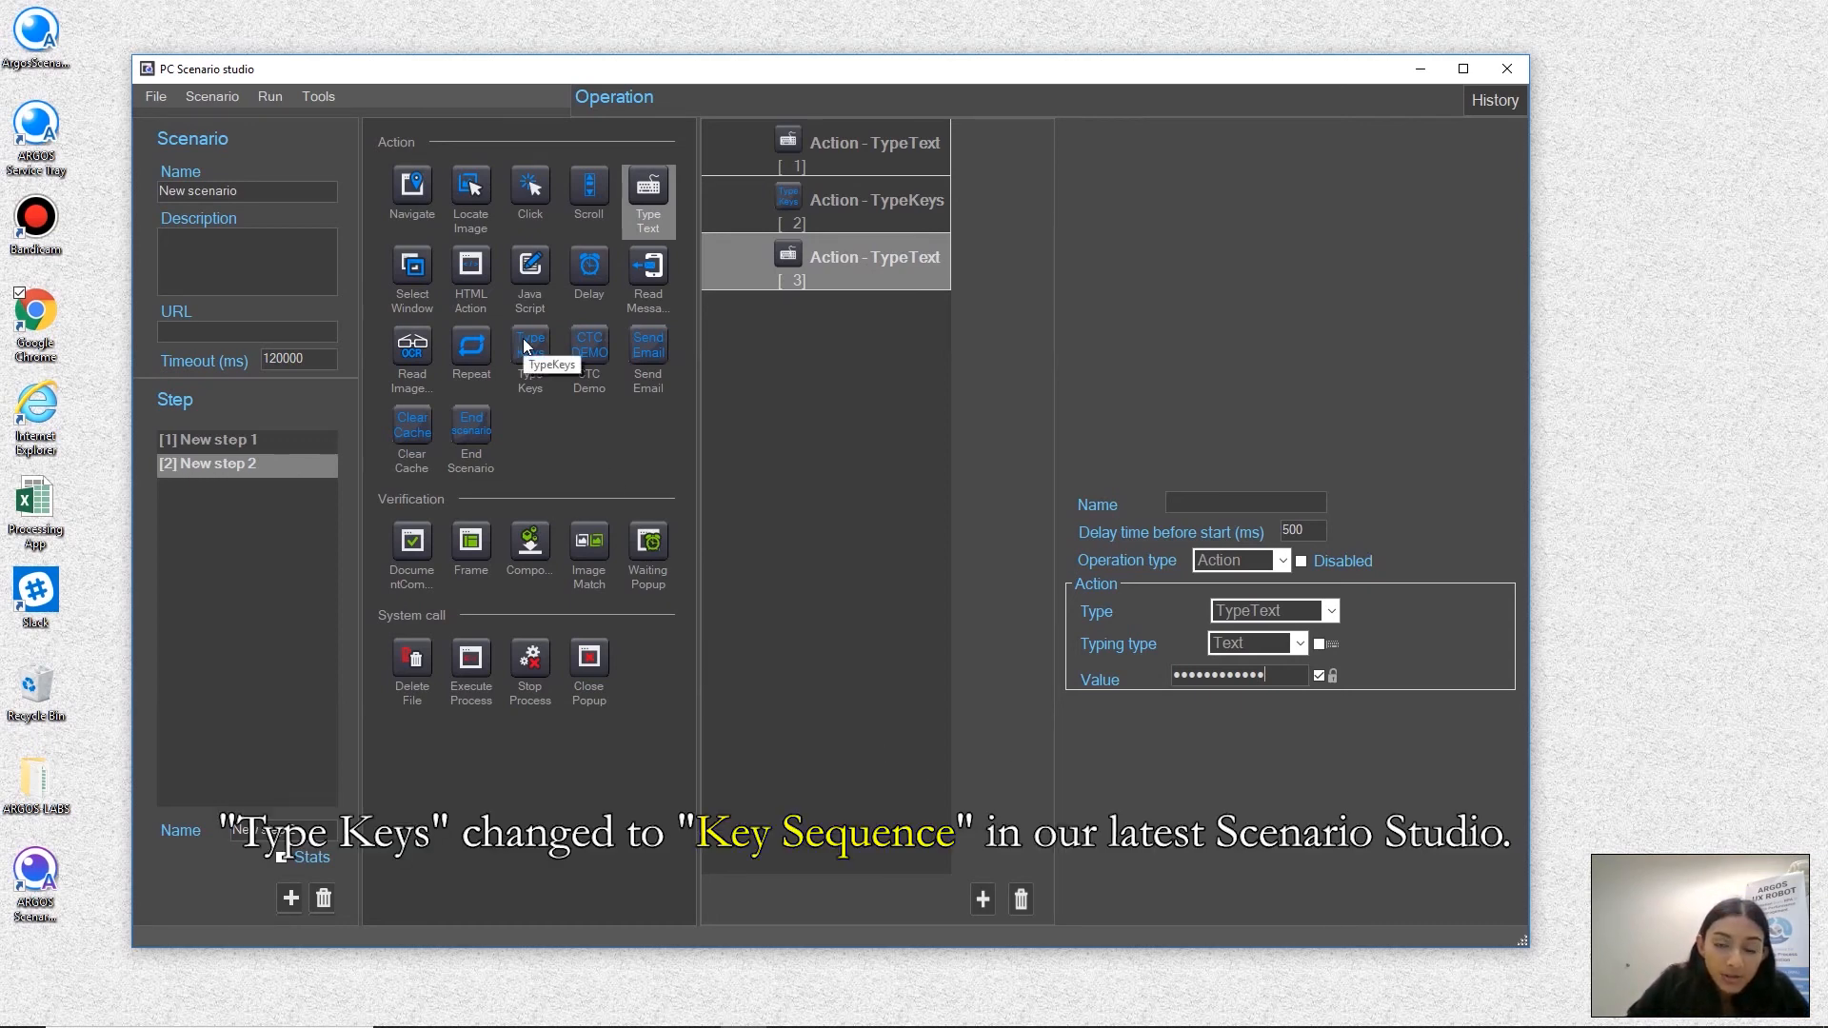
# Add a Type Keys action after the password entry and put the Enter key in its key list
pyautogui.moveTo(522, 346); pyautogui.dragTo(845, 391)
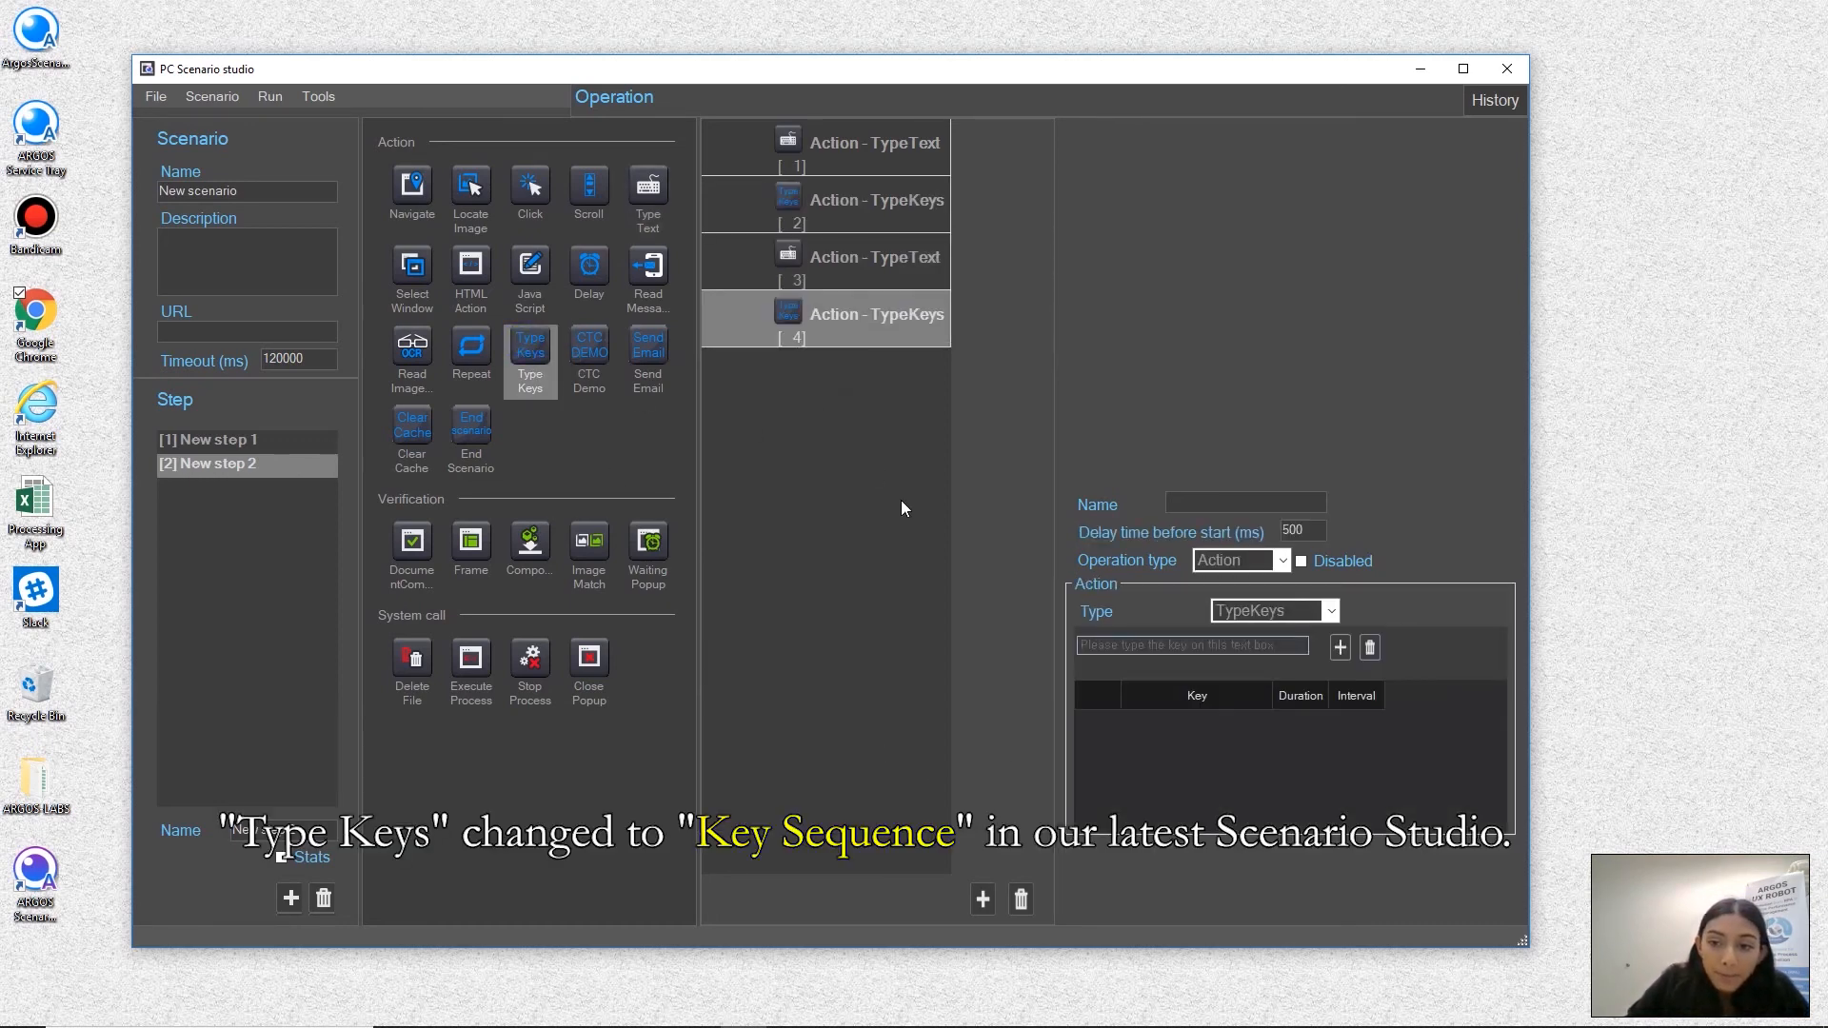
pyautogui.click(1235, 645)
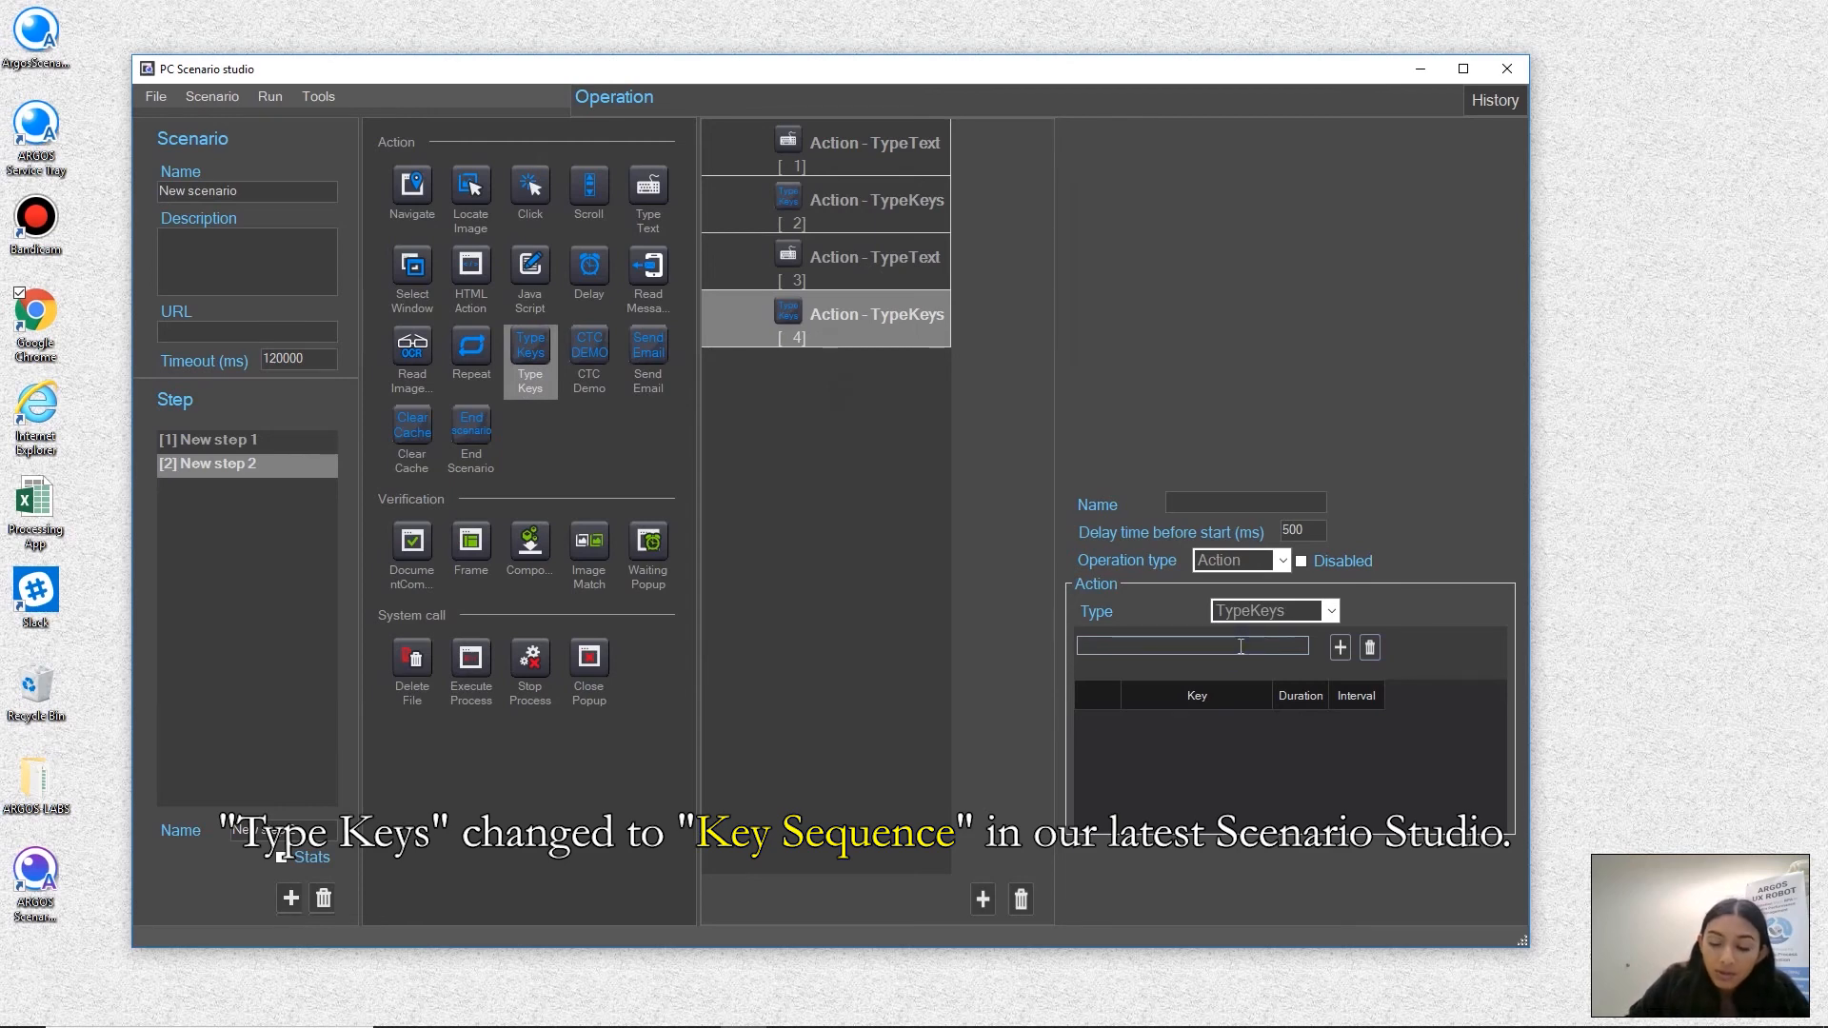
pyautogui.press('Return')
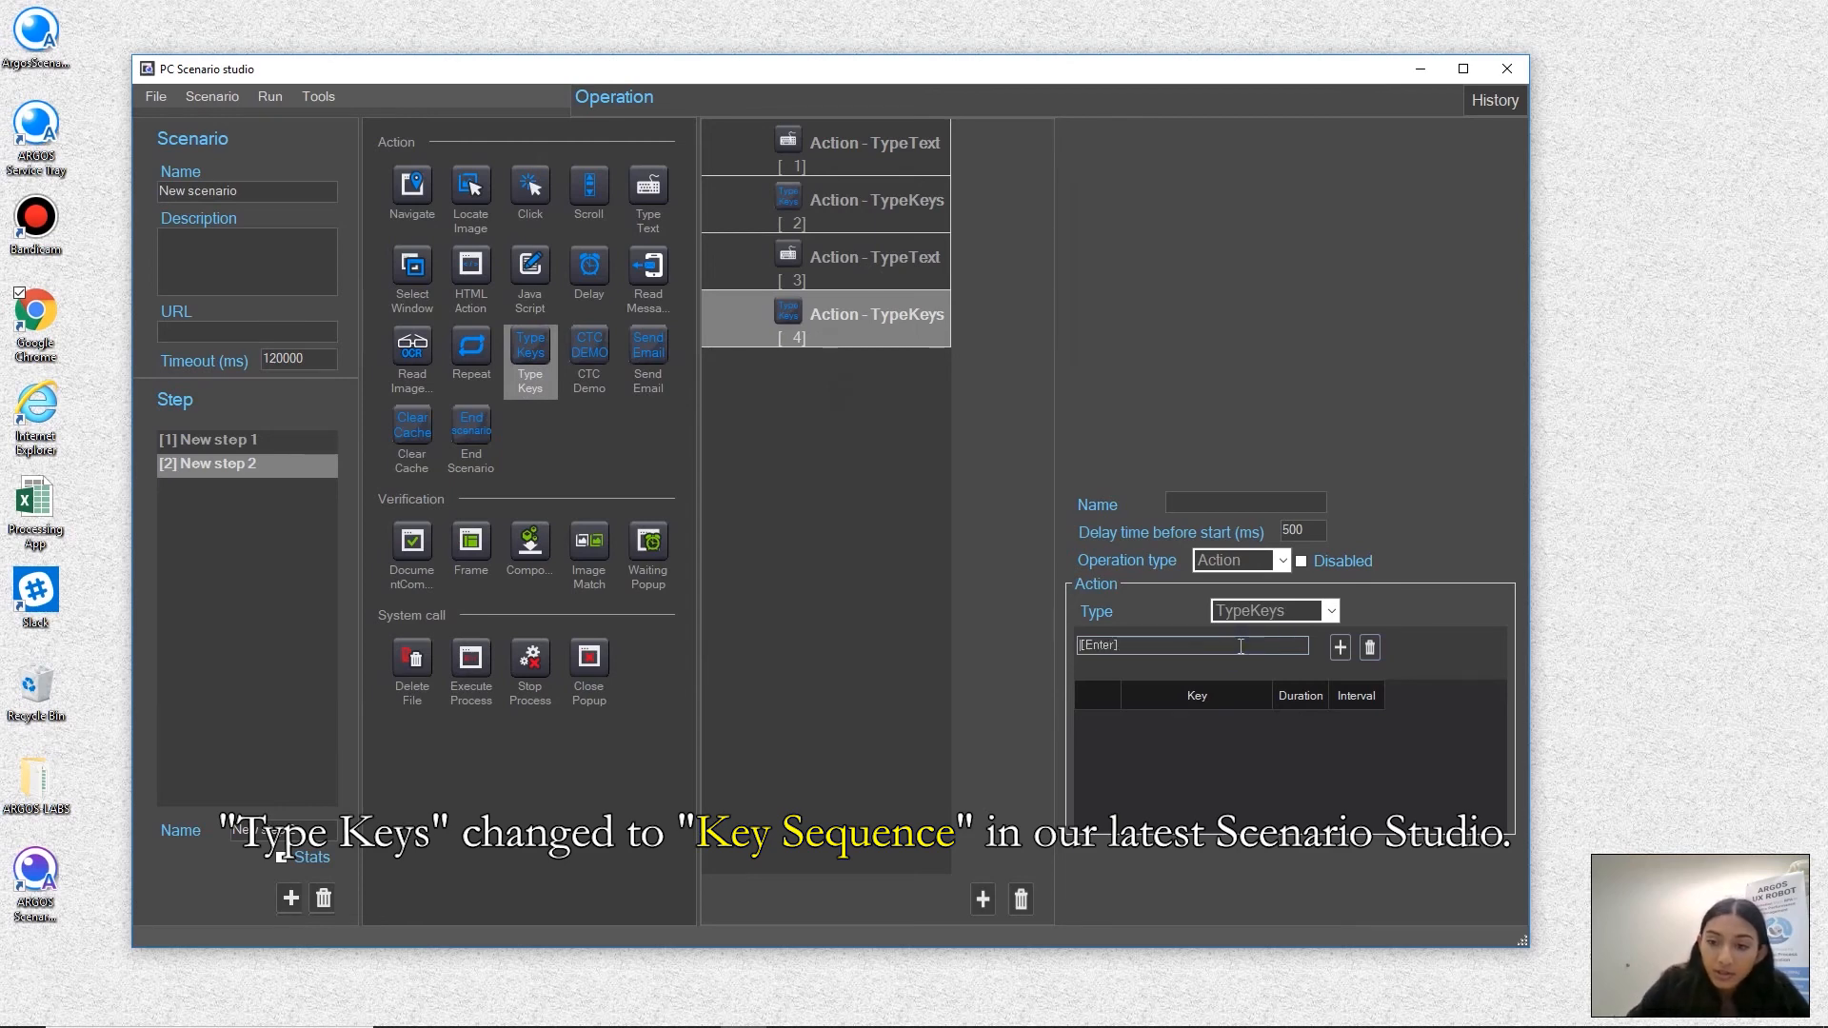
pyautogui.click(1341, 648)
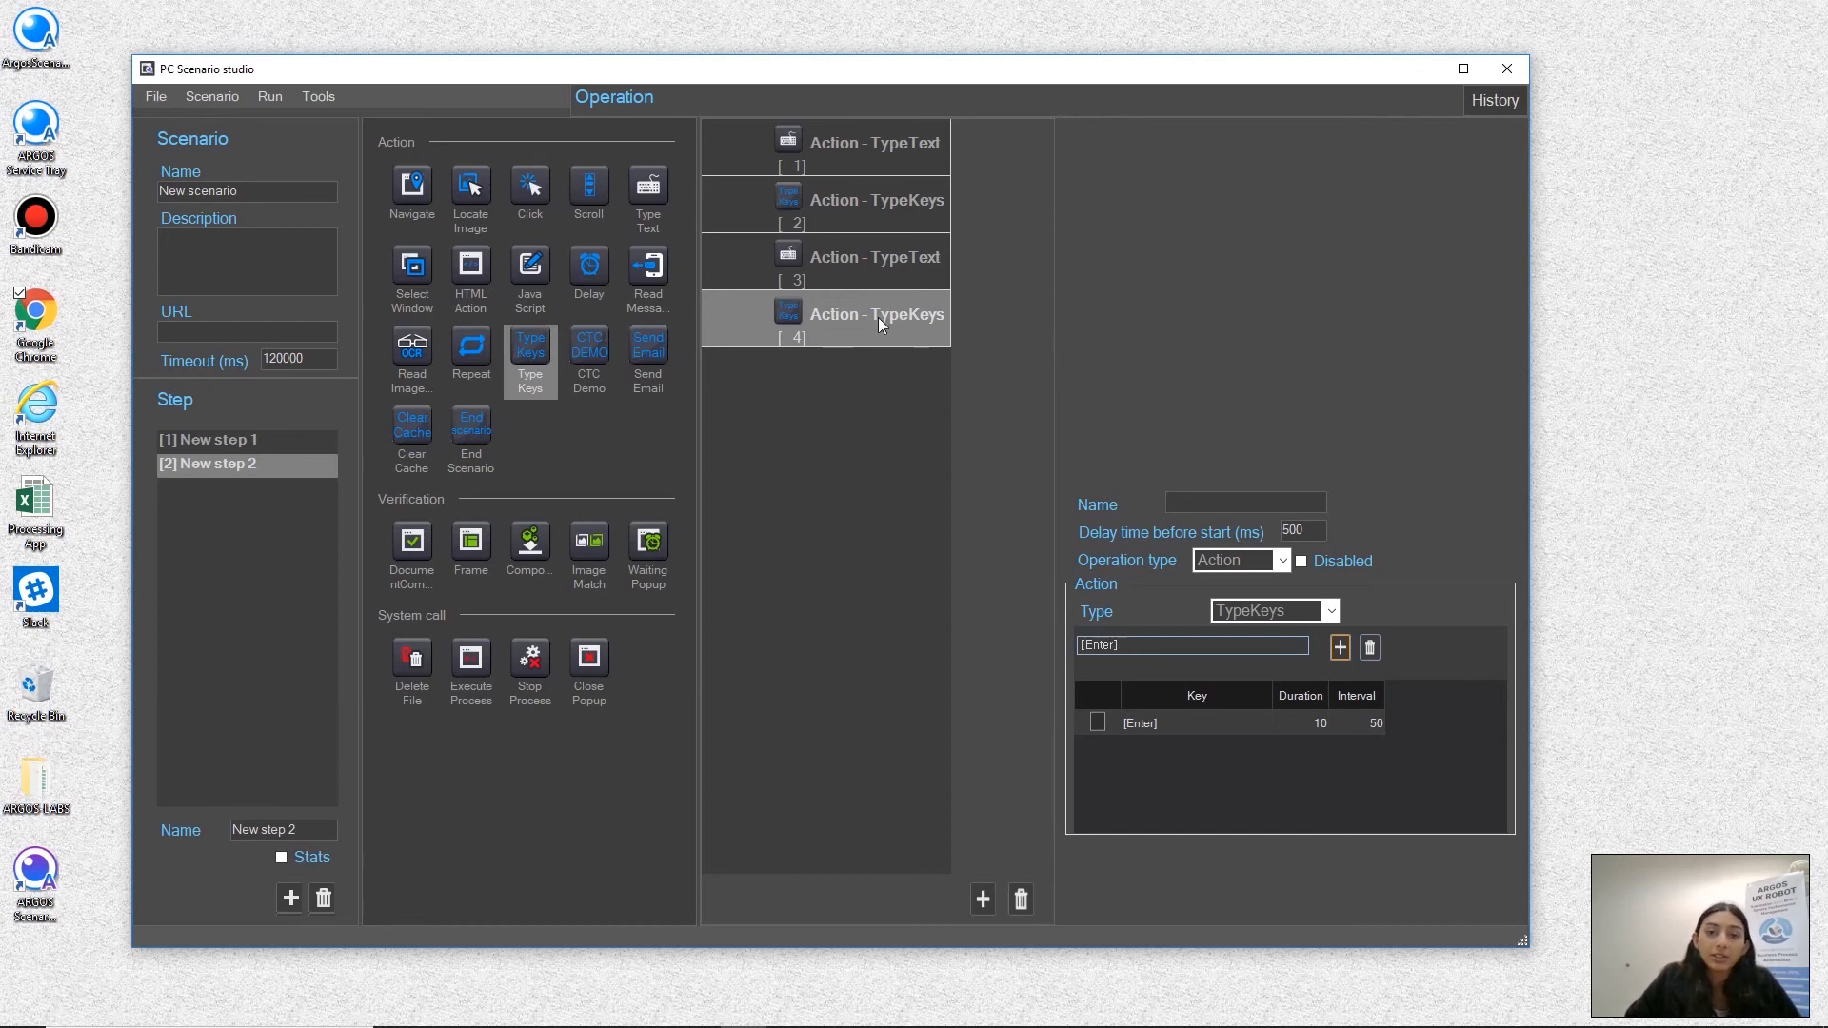
# Set the delay time before start to 1500 ms for each of the four actions in New step 2
pyautogui.click(897, 157)
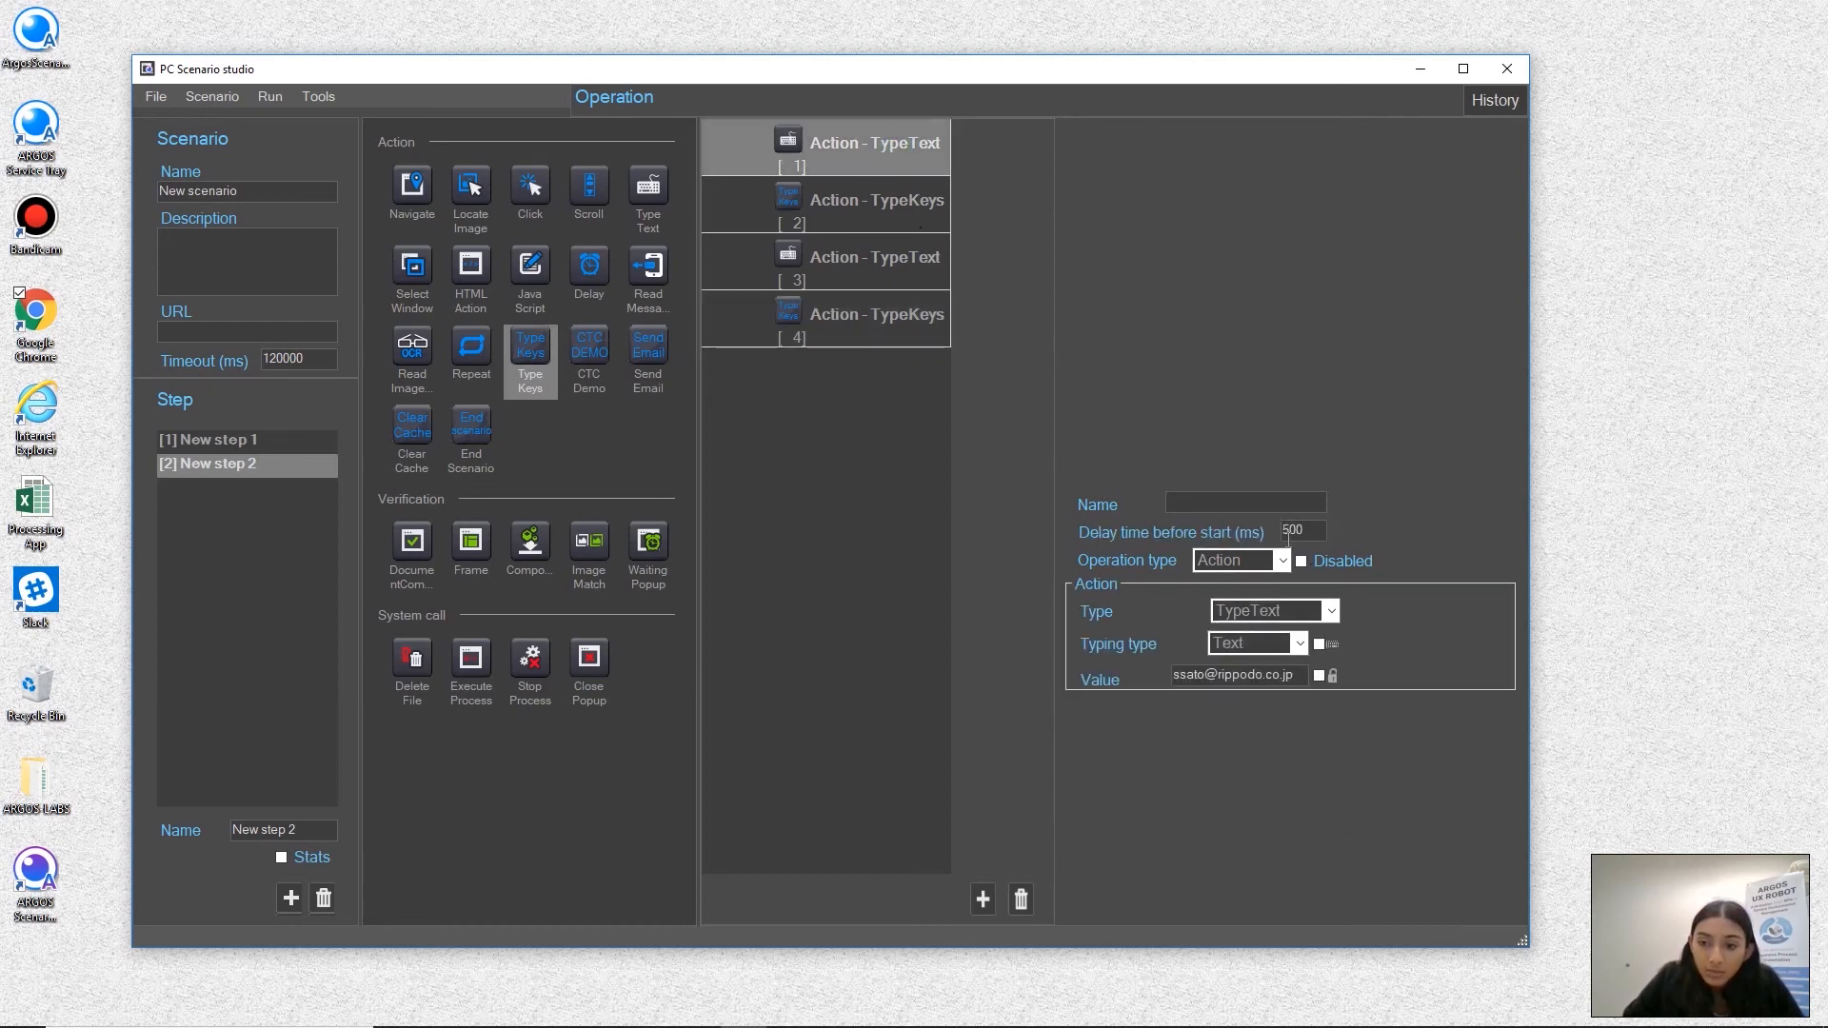
pyautogui.write('1')
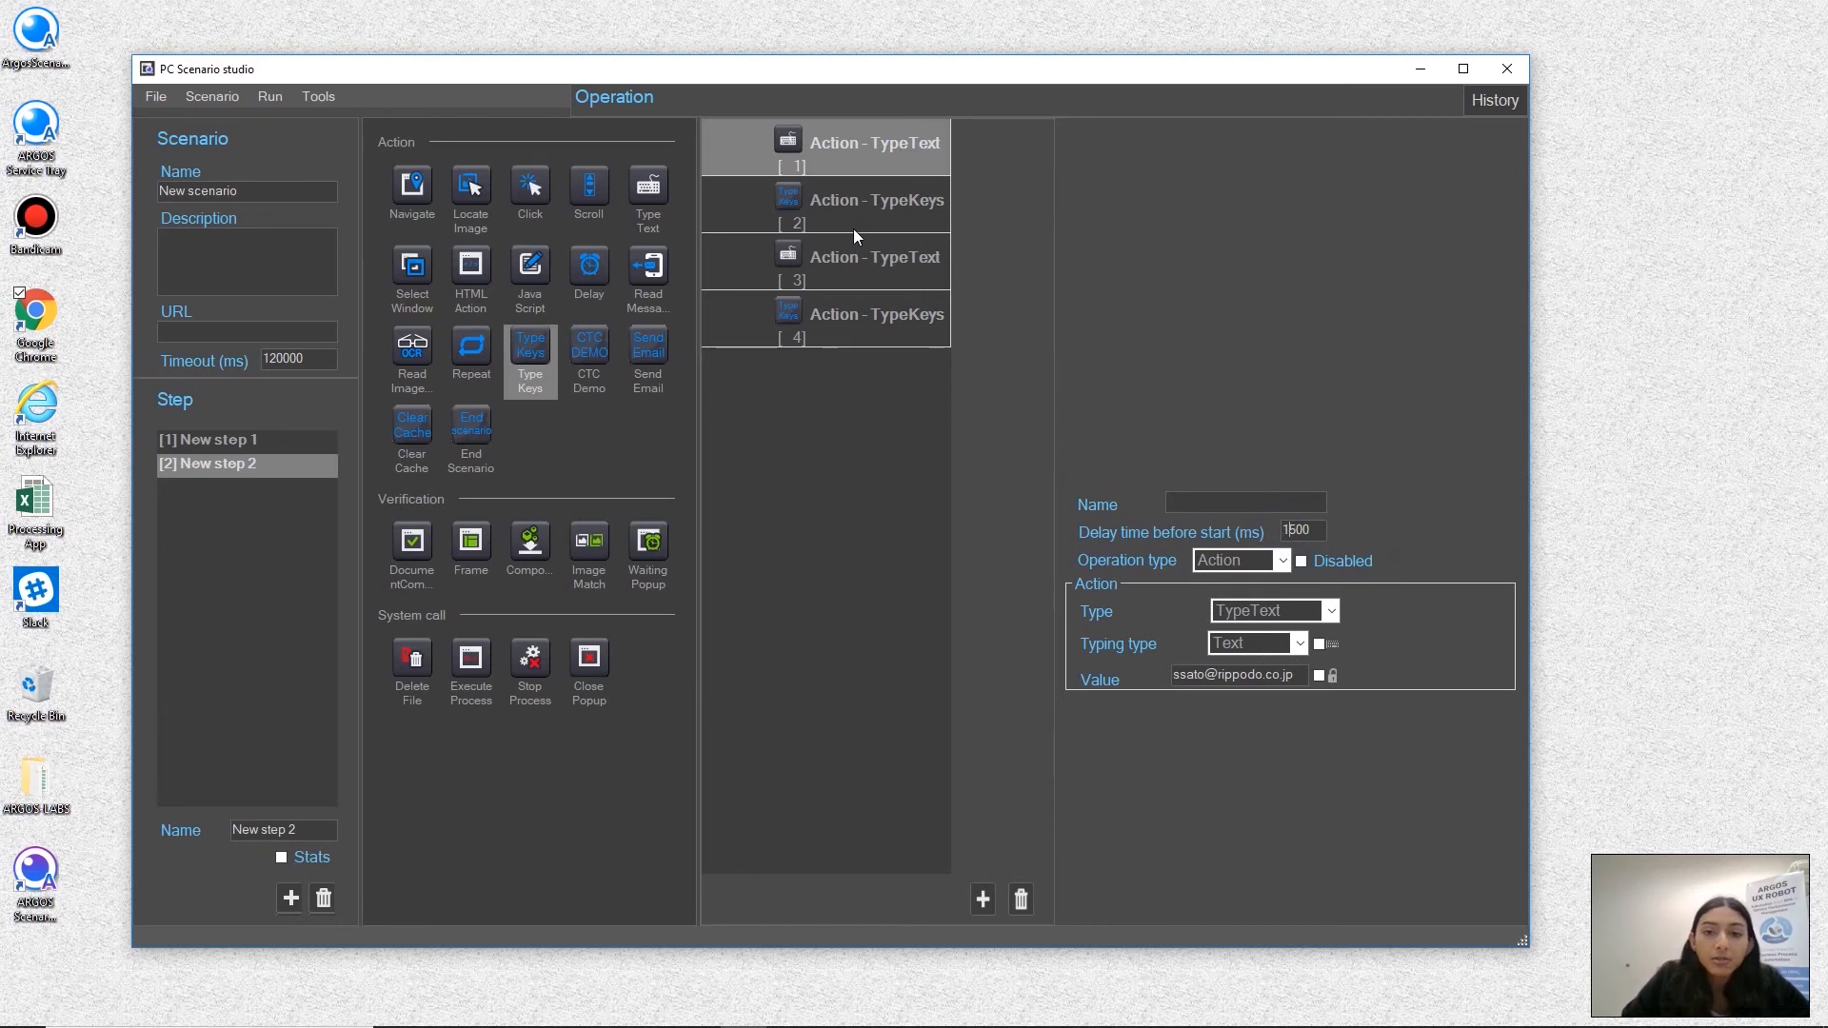
pyautogui.click(850, 206)
pyautogui.click(1289, 522)
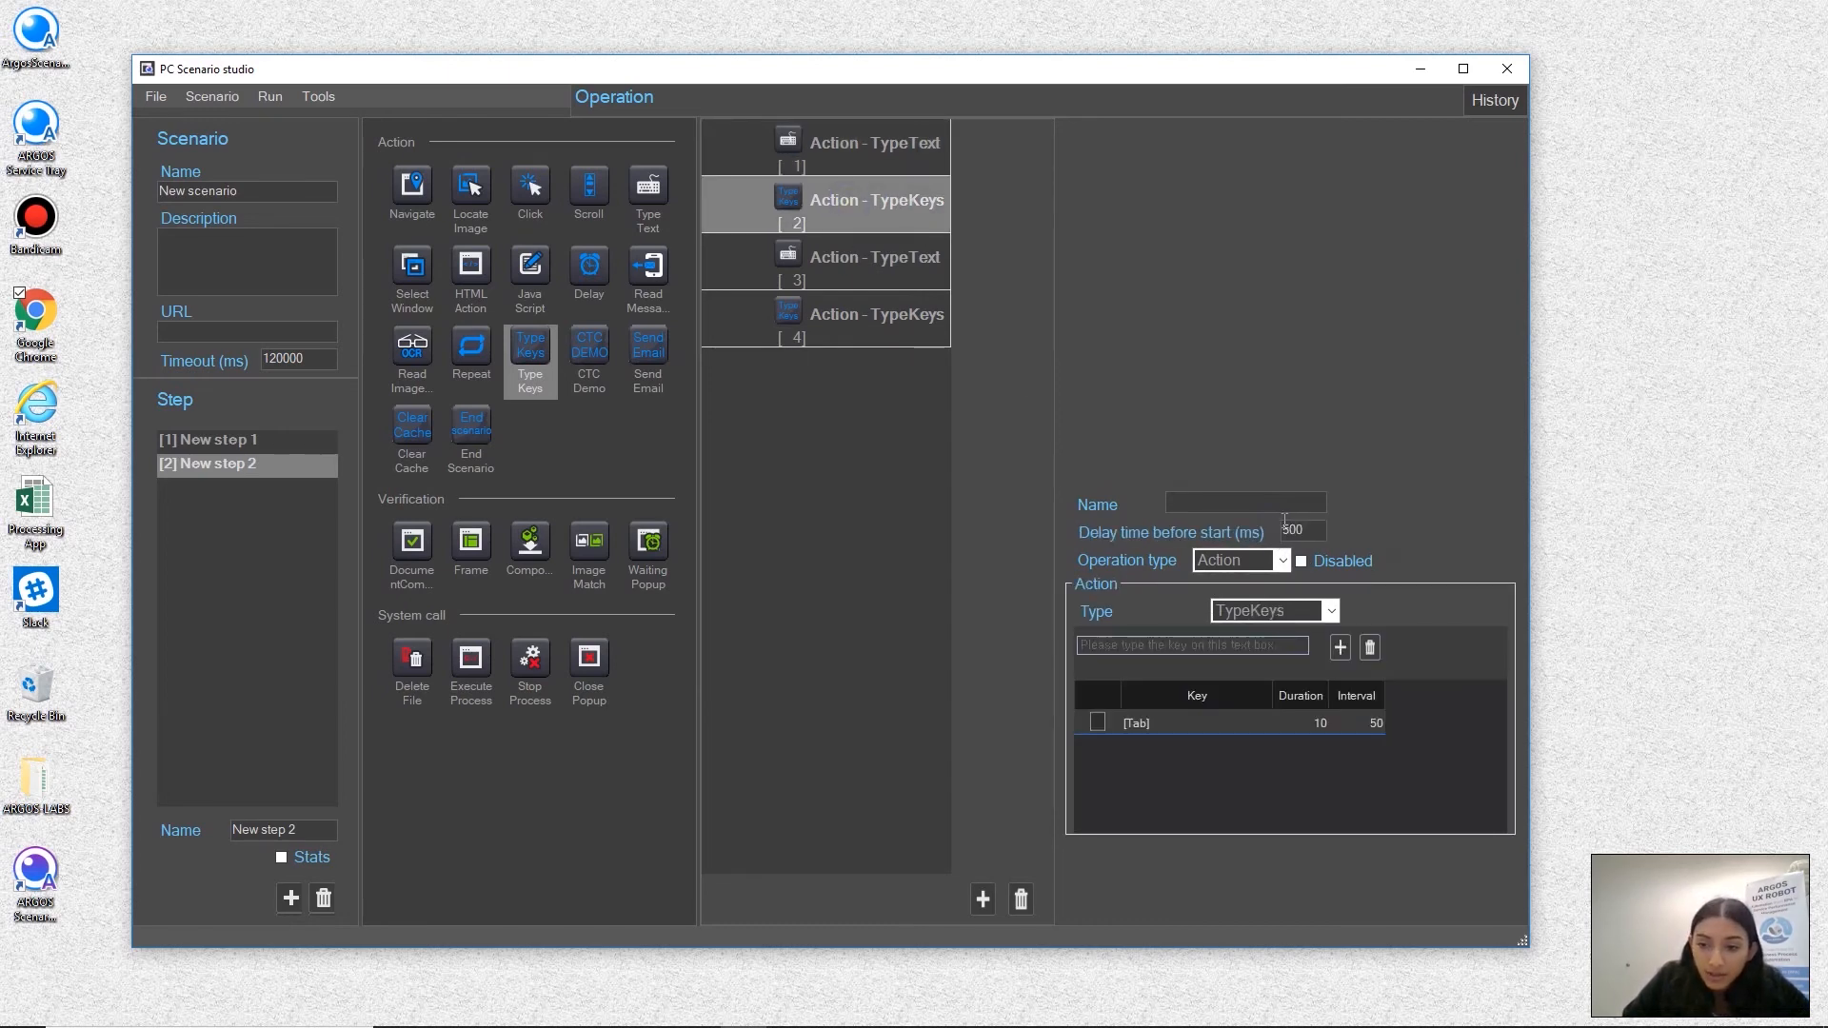
pyautogui.click(882, 264)
pyautogui.click(1287, 529)
pyautogui.write('1')
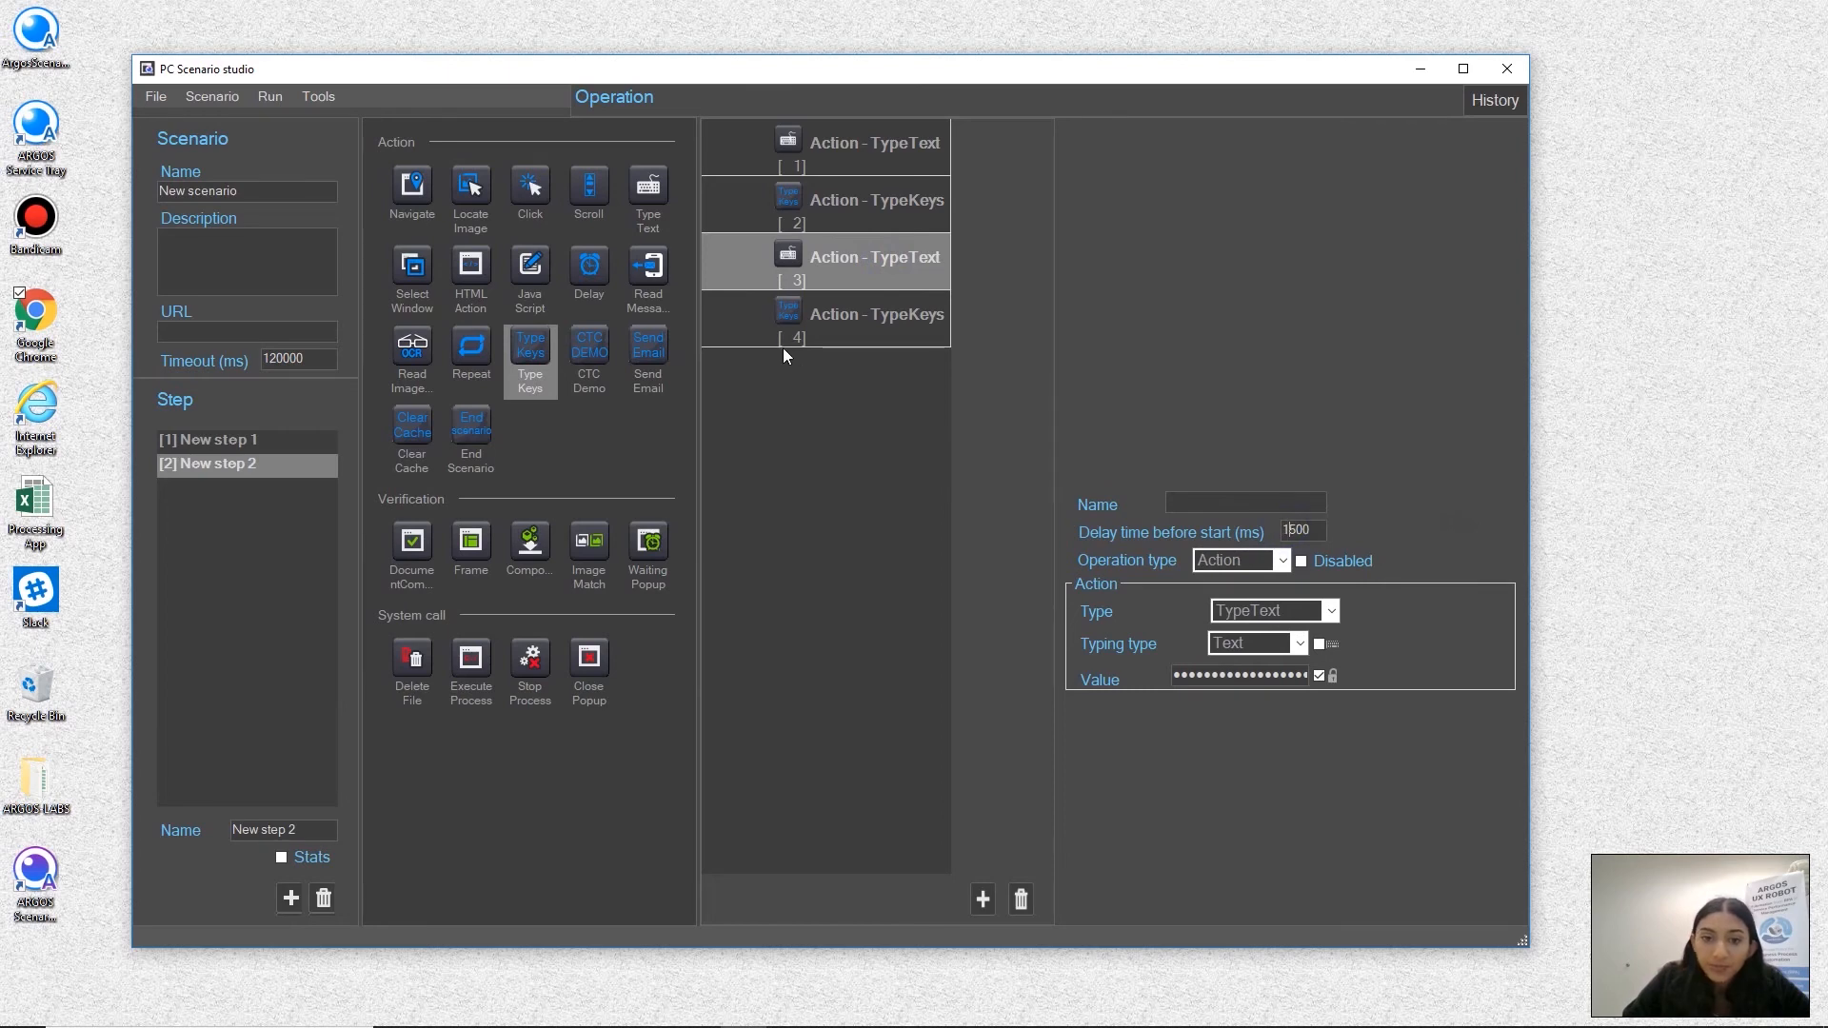
pyautogui.click(853, 328)
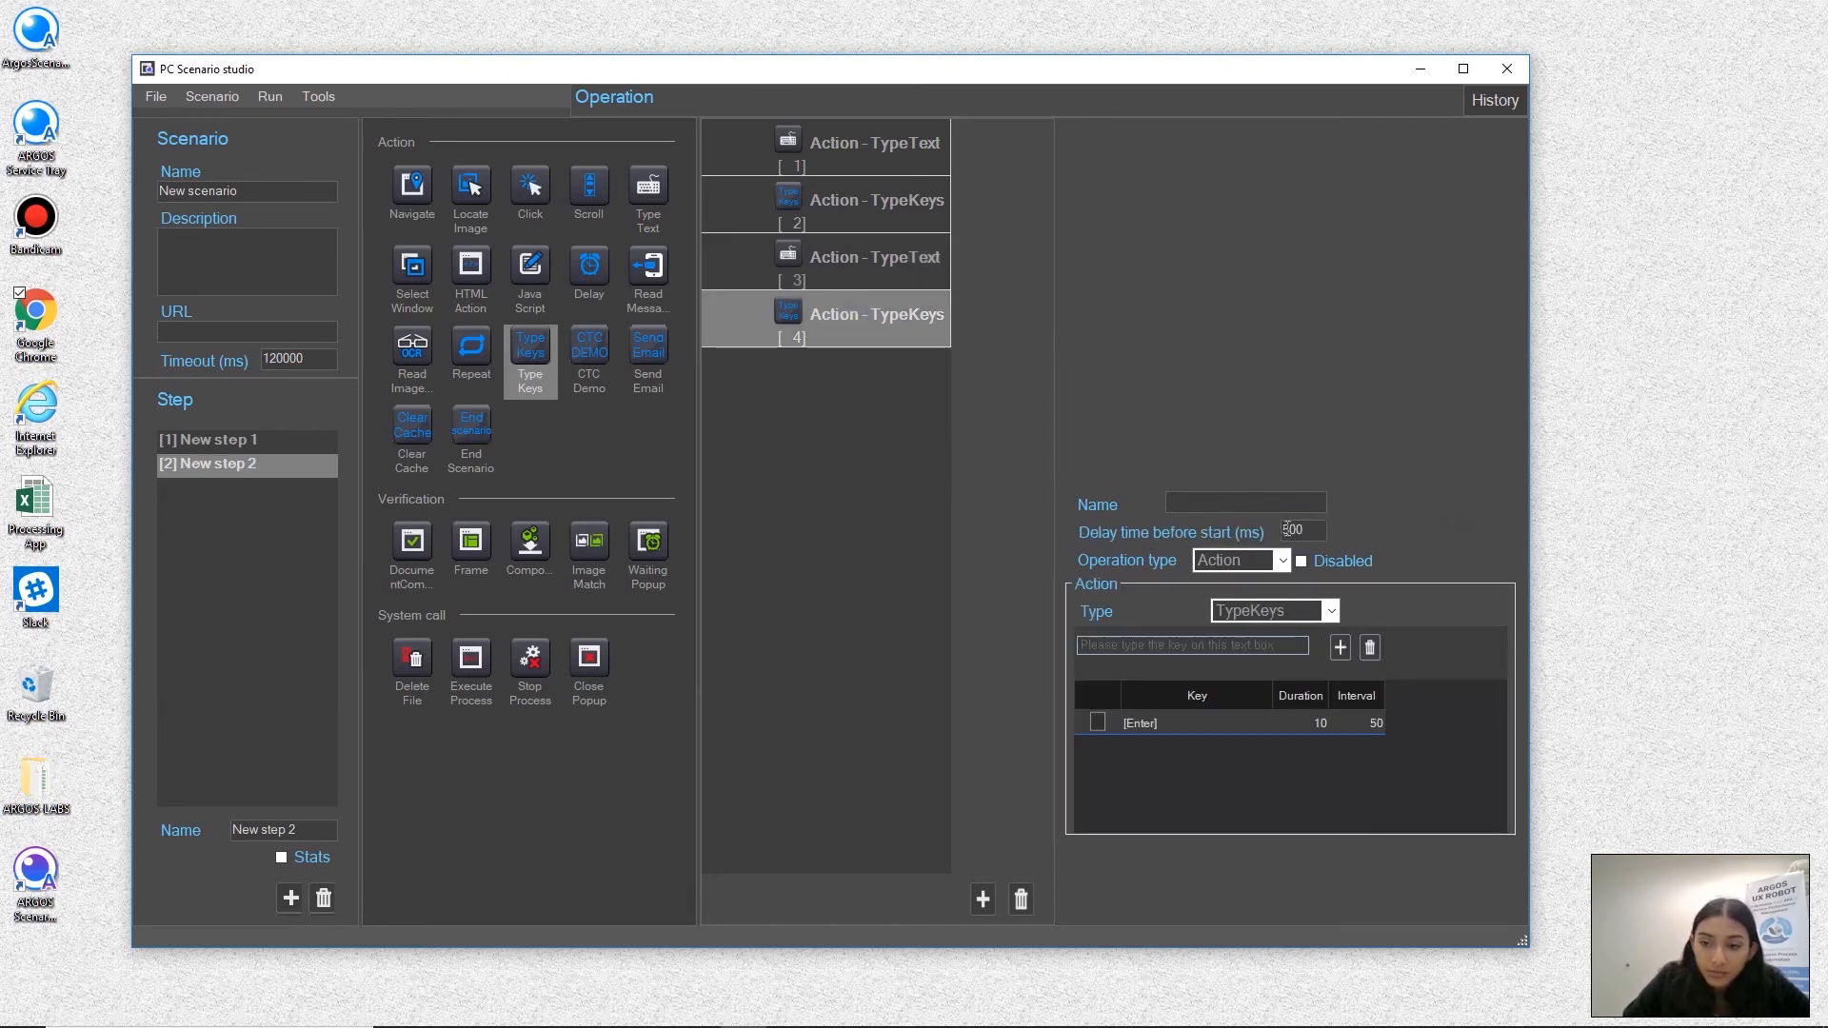
pyautogui.write('1')
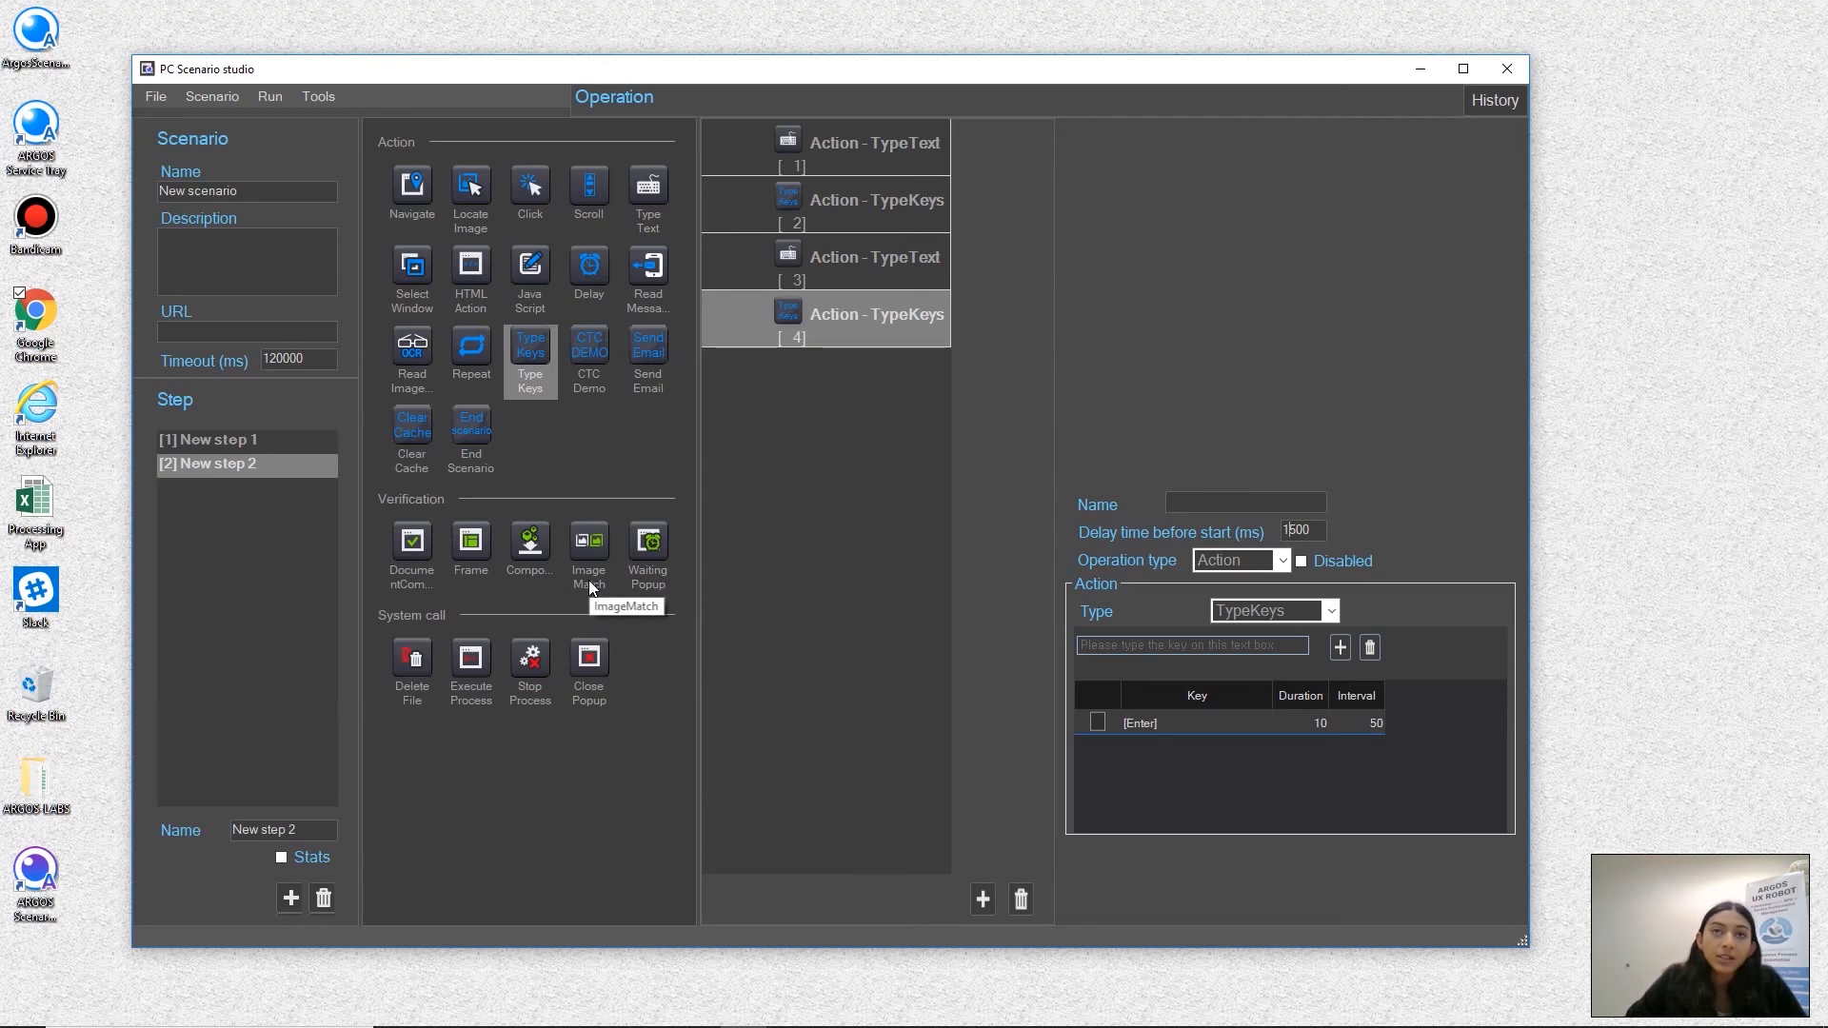
# Run the scenario as a test, opening cbinsights.com/search/deals in Google Chrome
pyautogui.click(266, 99)
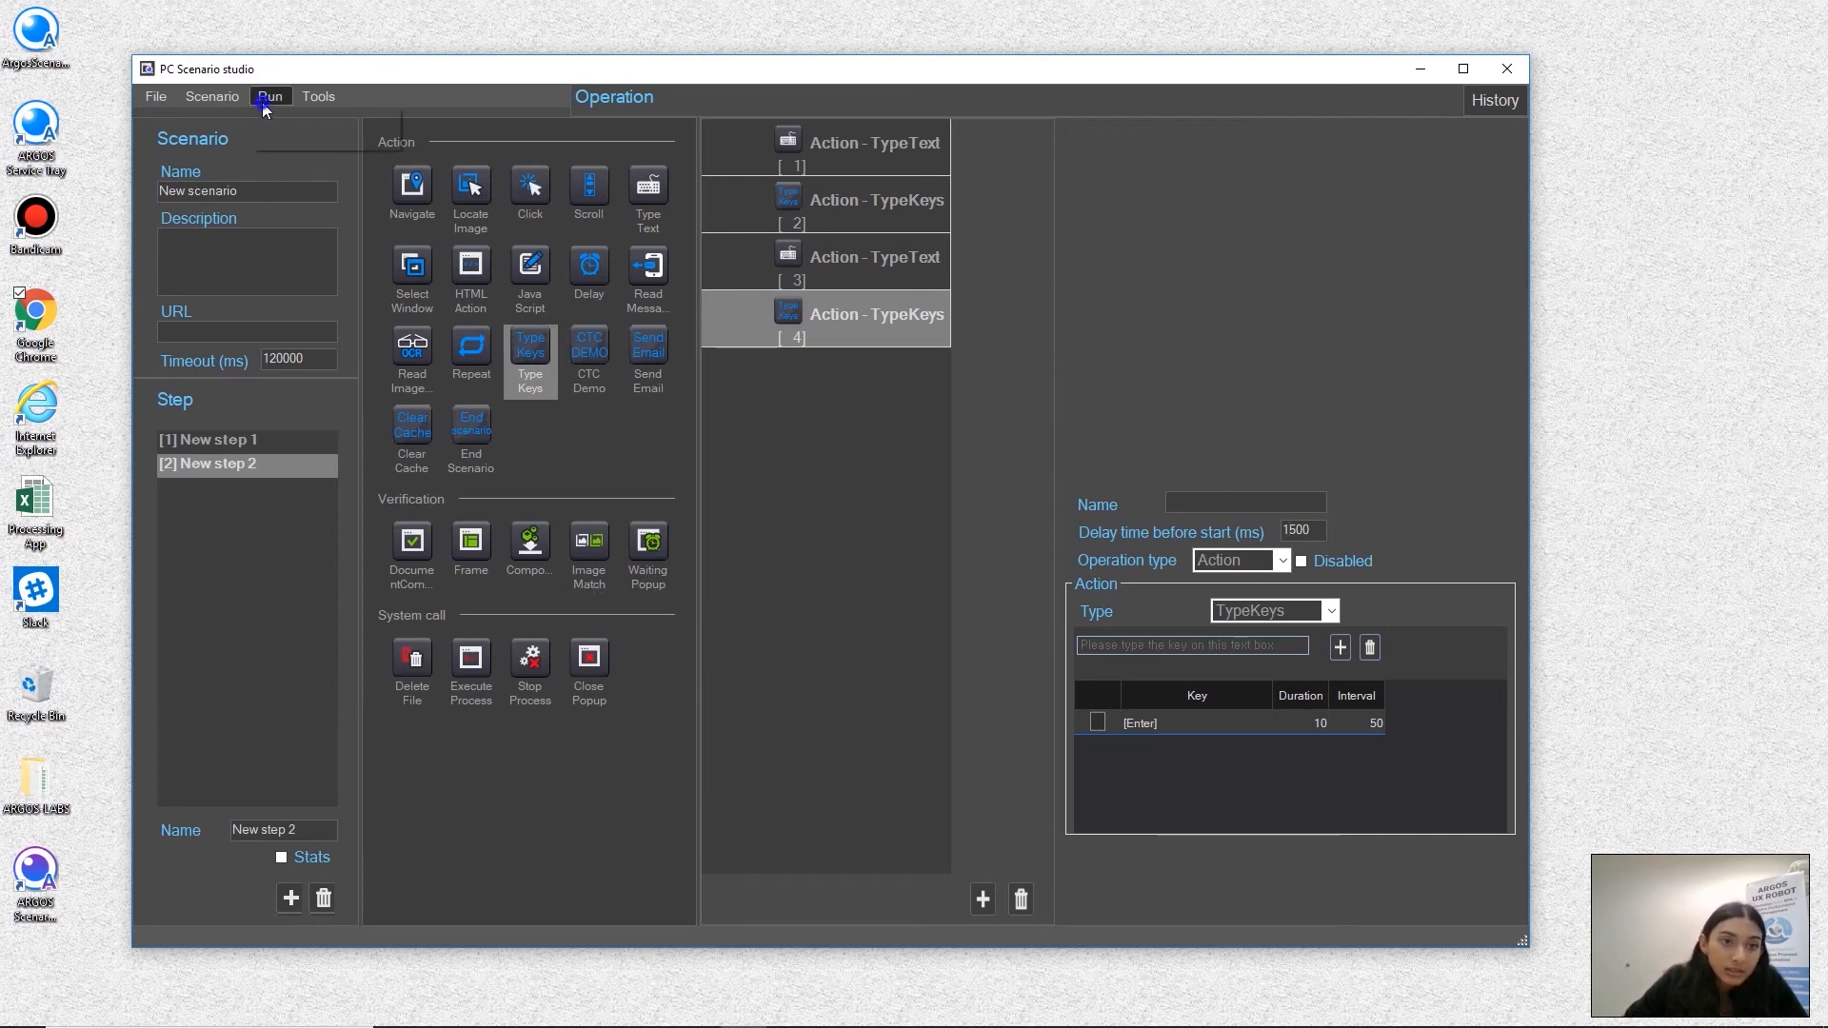
pyautogui.click(293, 131)
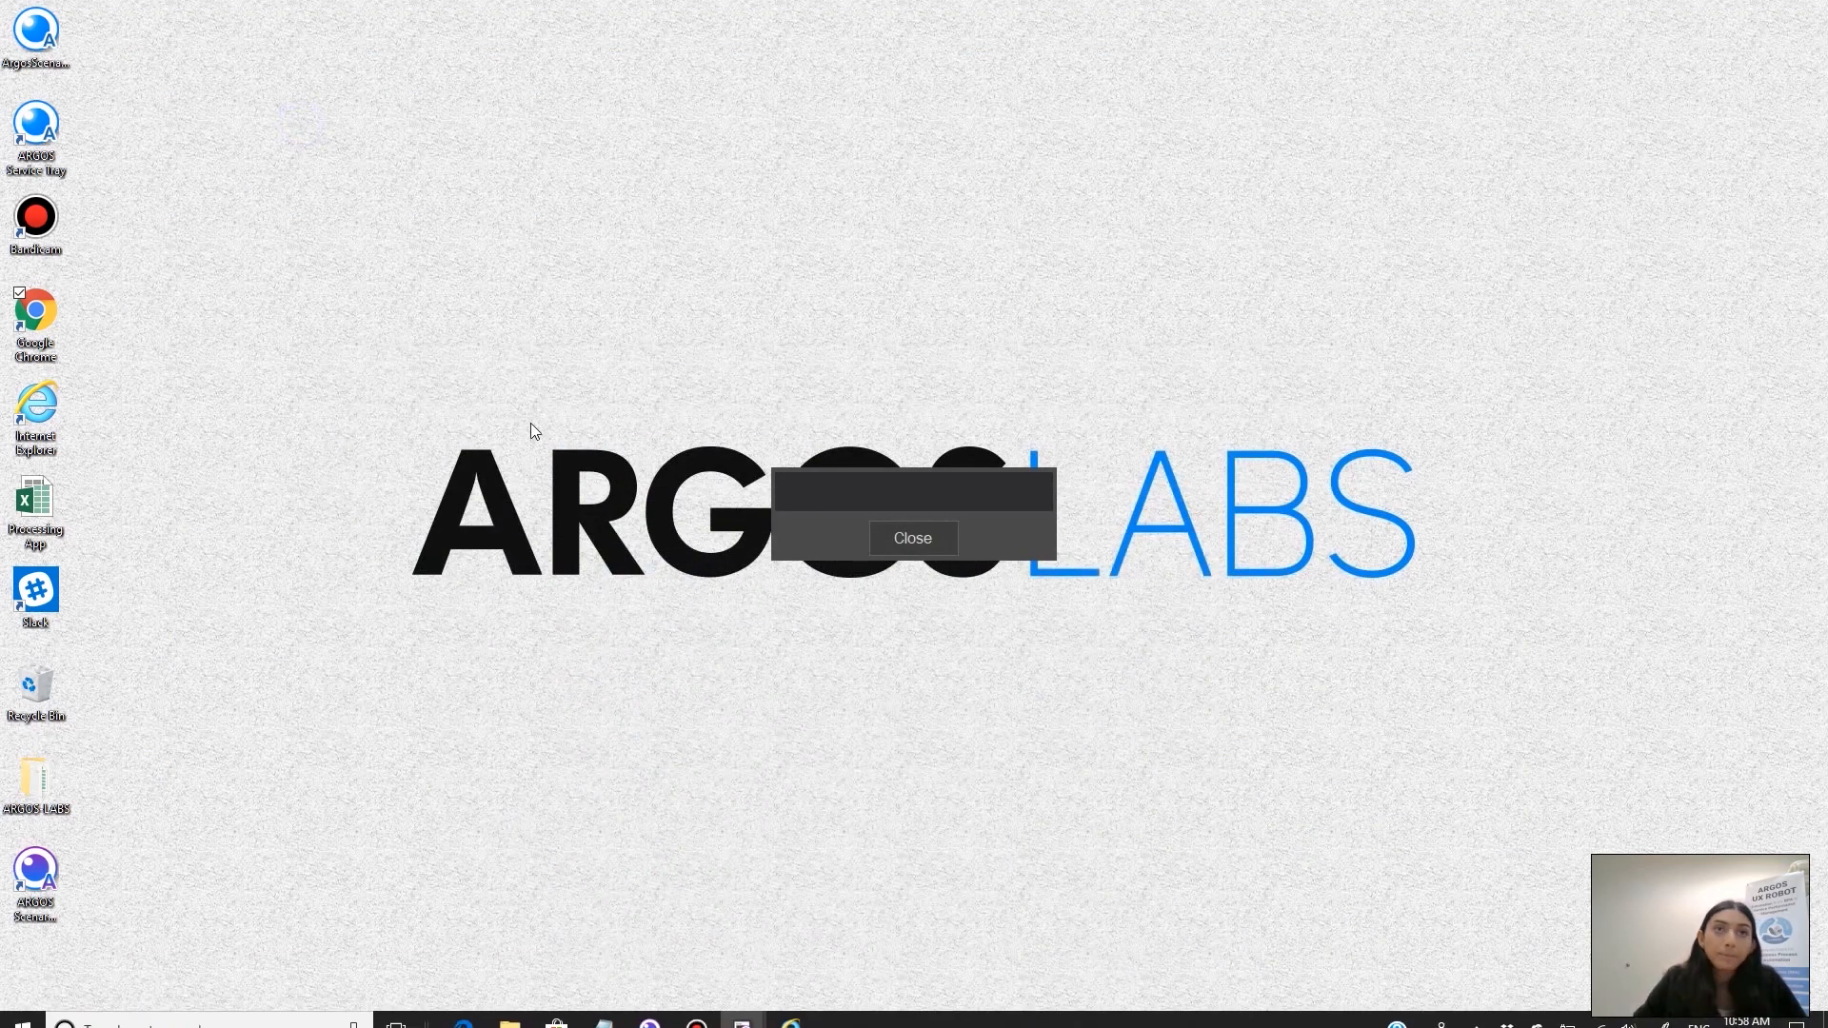
pyautogui.doubleClick(41, 324)
pyautogui.click(278, 45)
pyautogui.write('cbin')
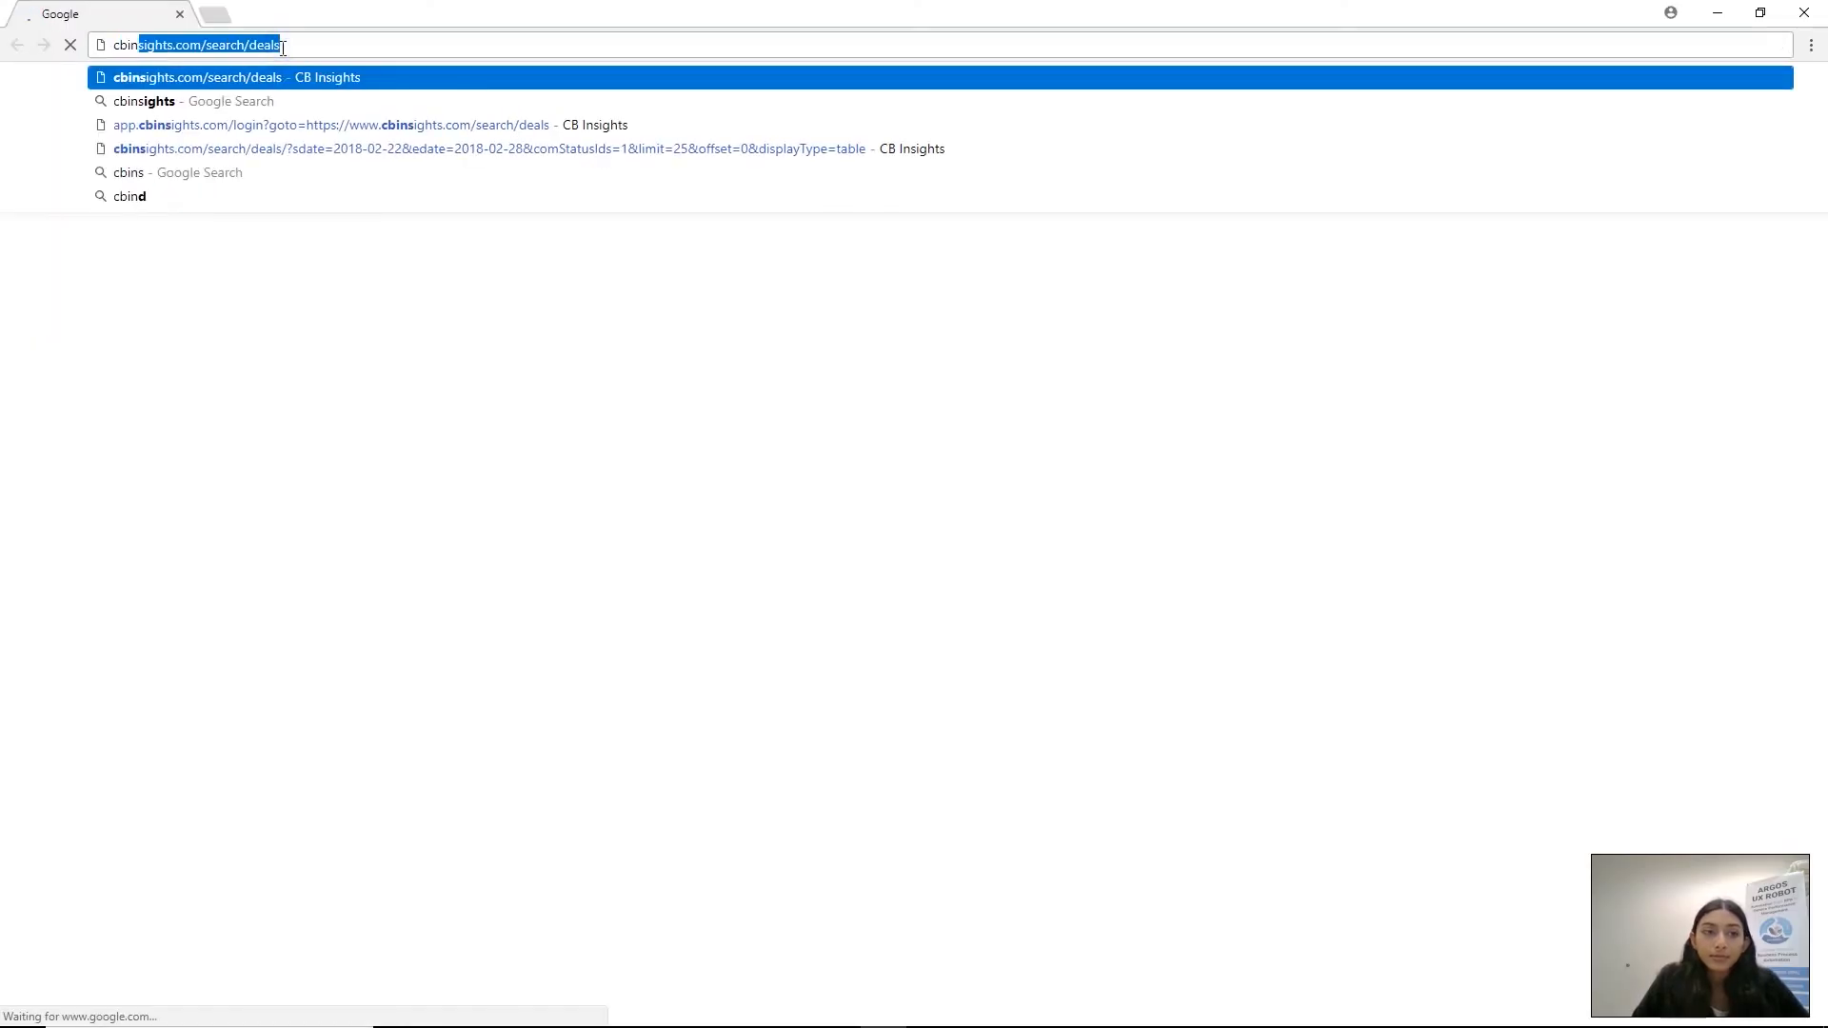
pyautogui.write('sights.com/search/deals')
pyautogui.press('Return')
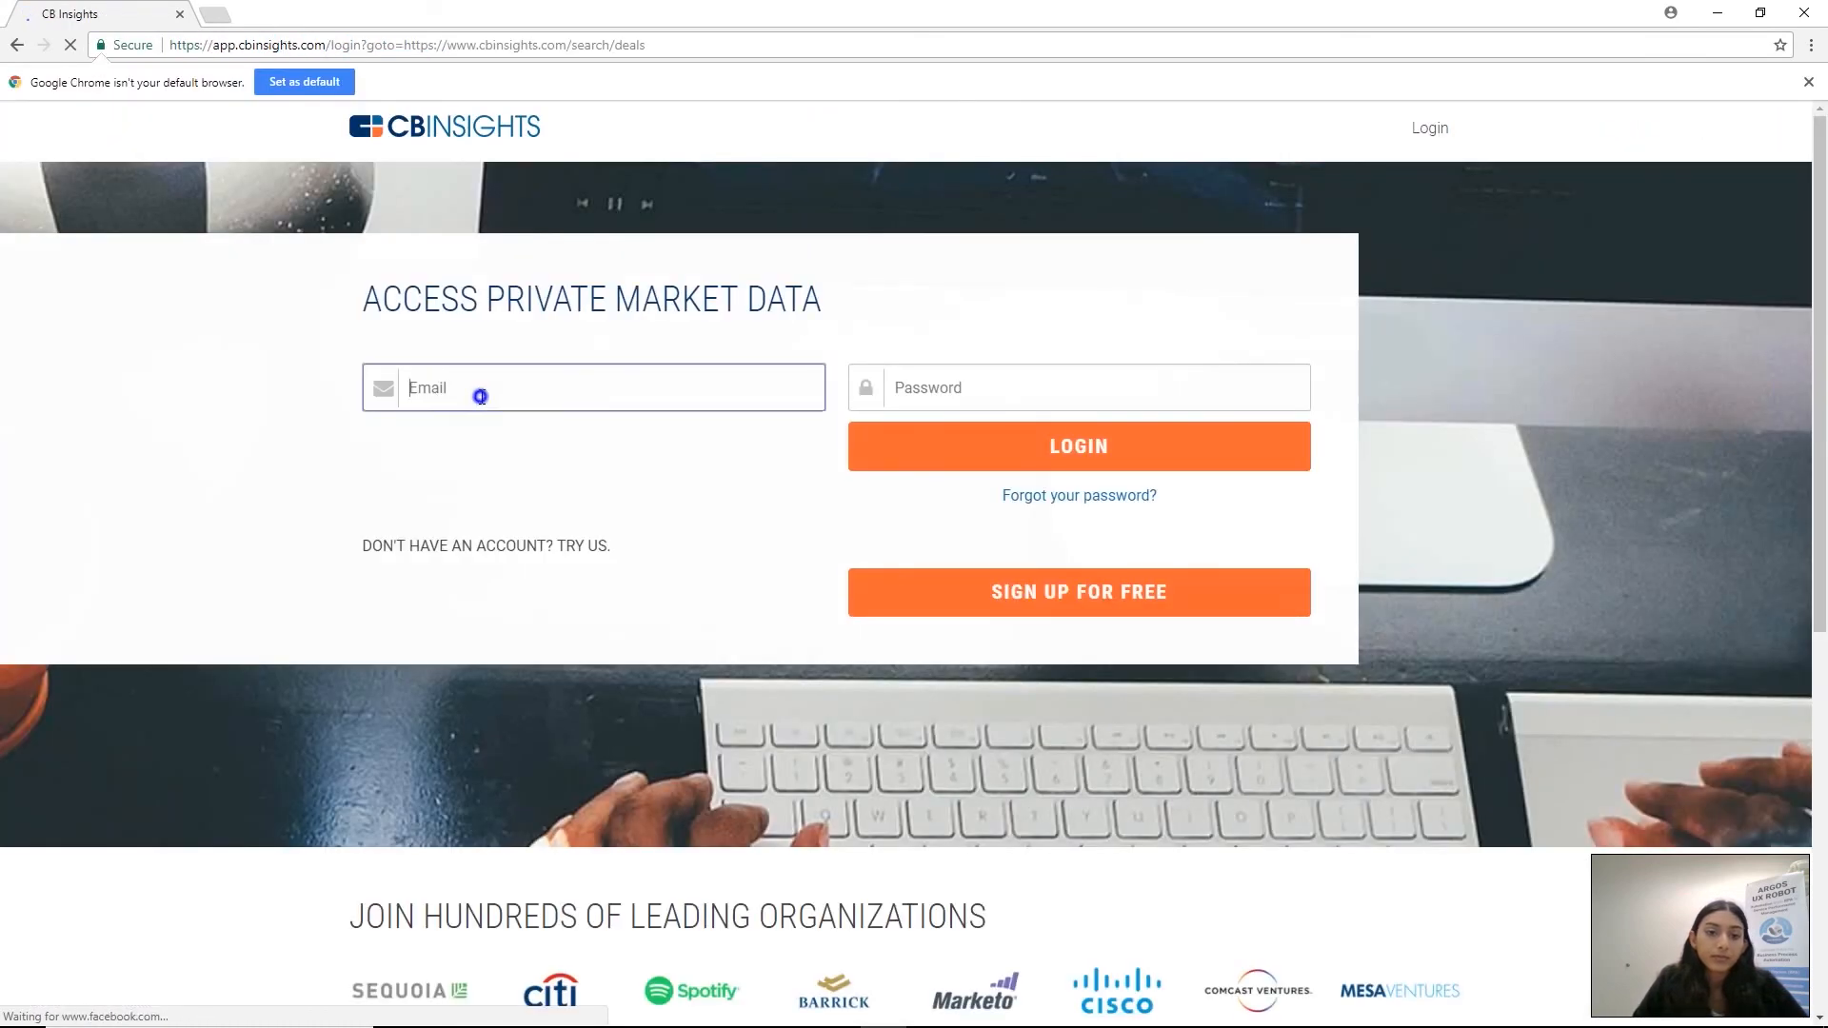
# Log in to CB Insights with the account email and password, and close the test result window
pyautogui.click(481, 397)
pyautogui.press('Tab')
pyautogui.write('••••••••••••')
pyautogui.press('Return')
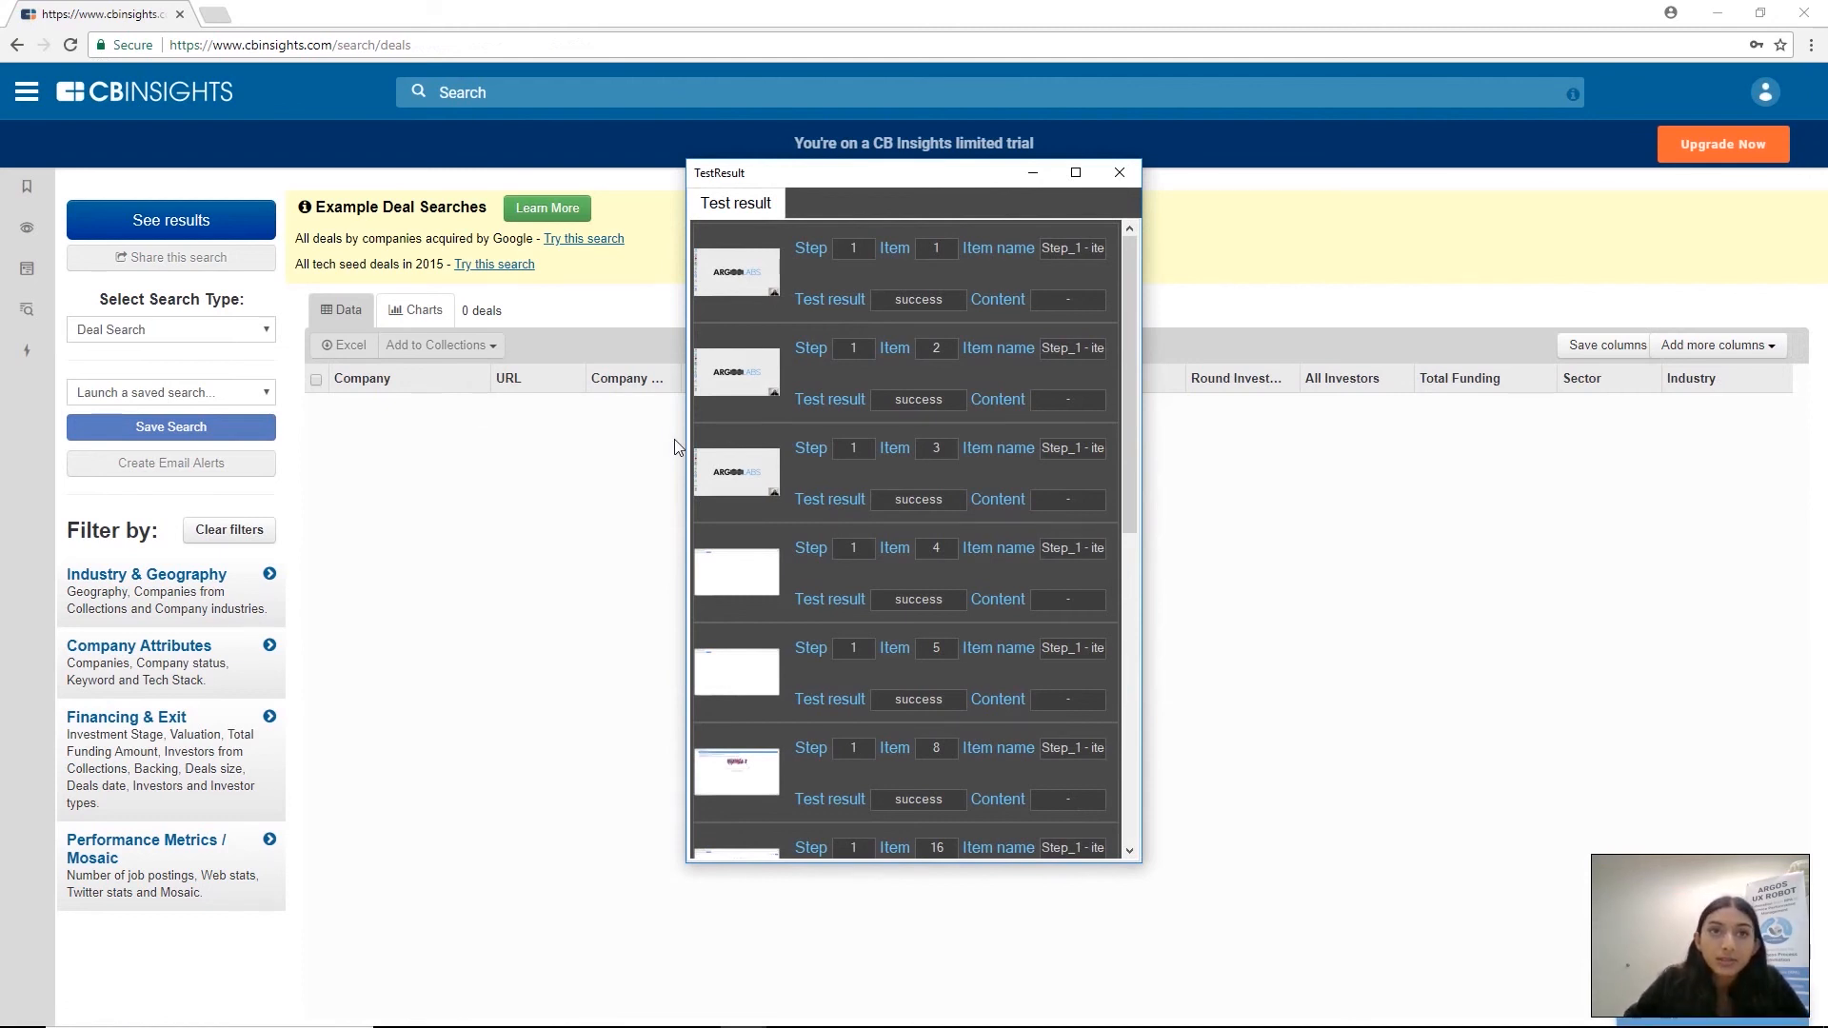
pyautogui.click(1119, 173)
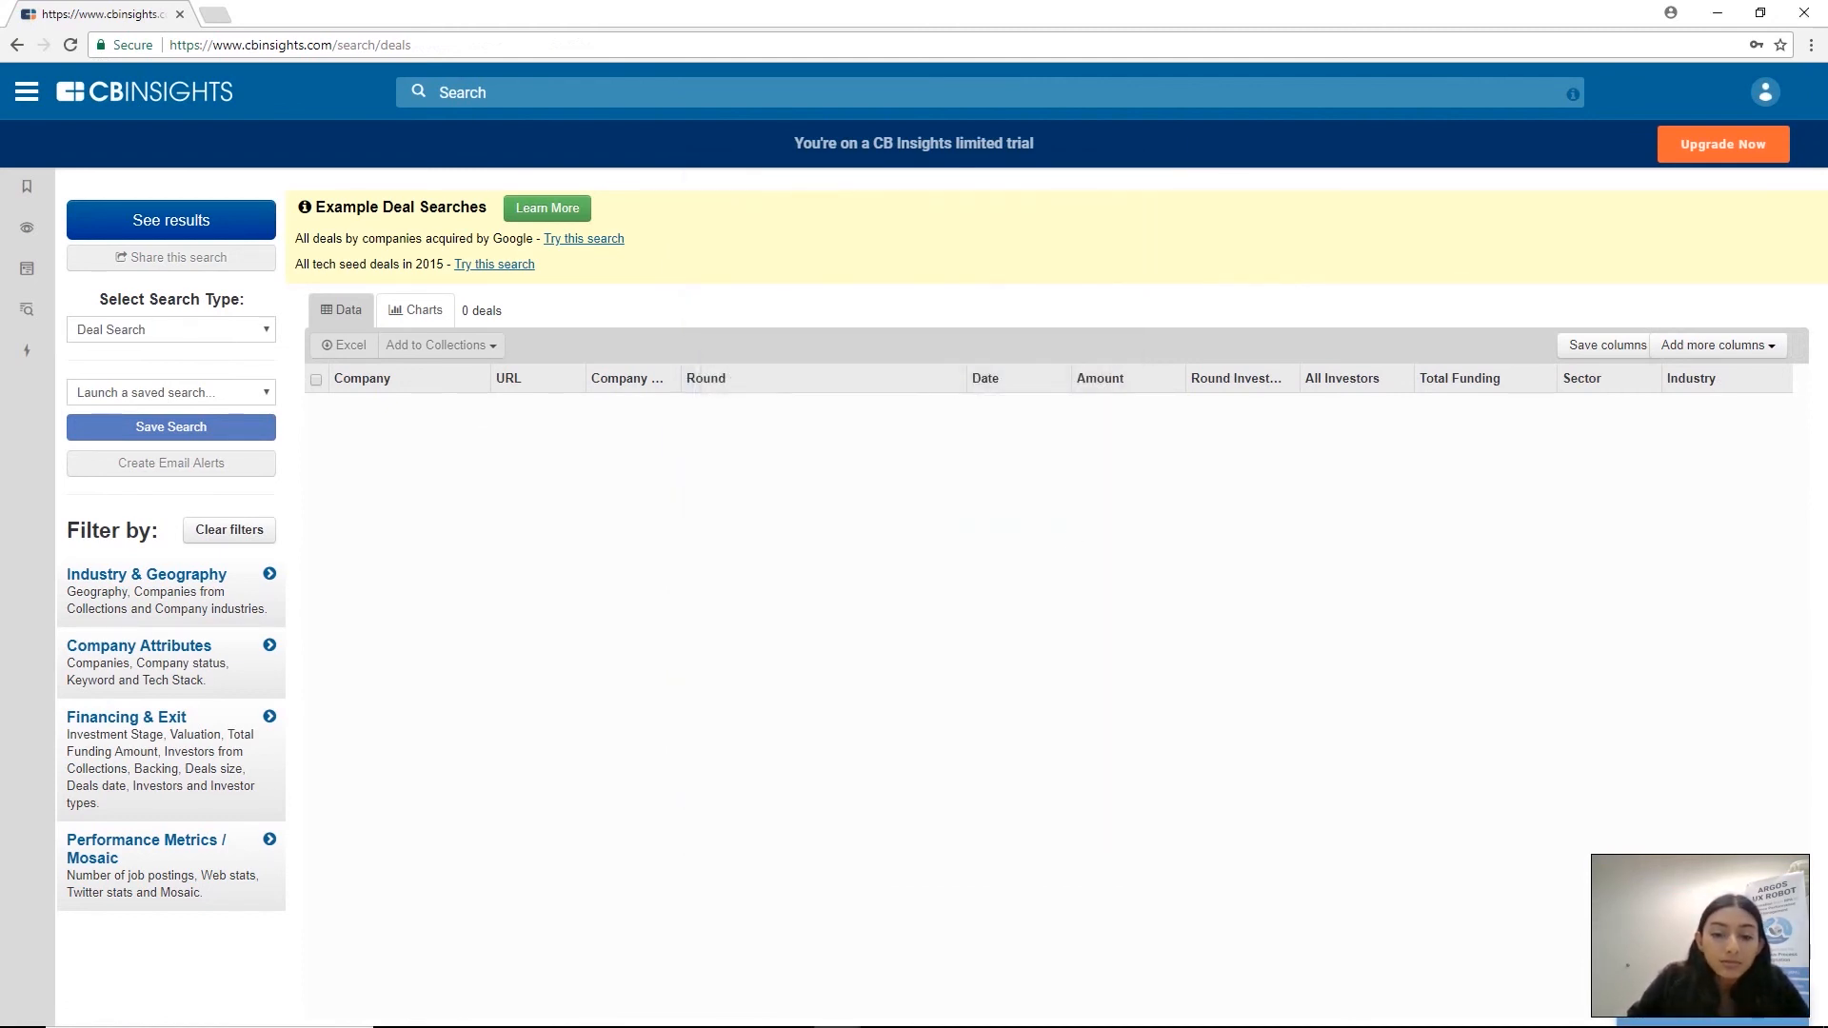
# Switch back to PC Scenario studio and start an auto recording in App mode
pyautogui.moveTo(511, 1025)
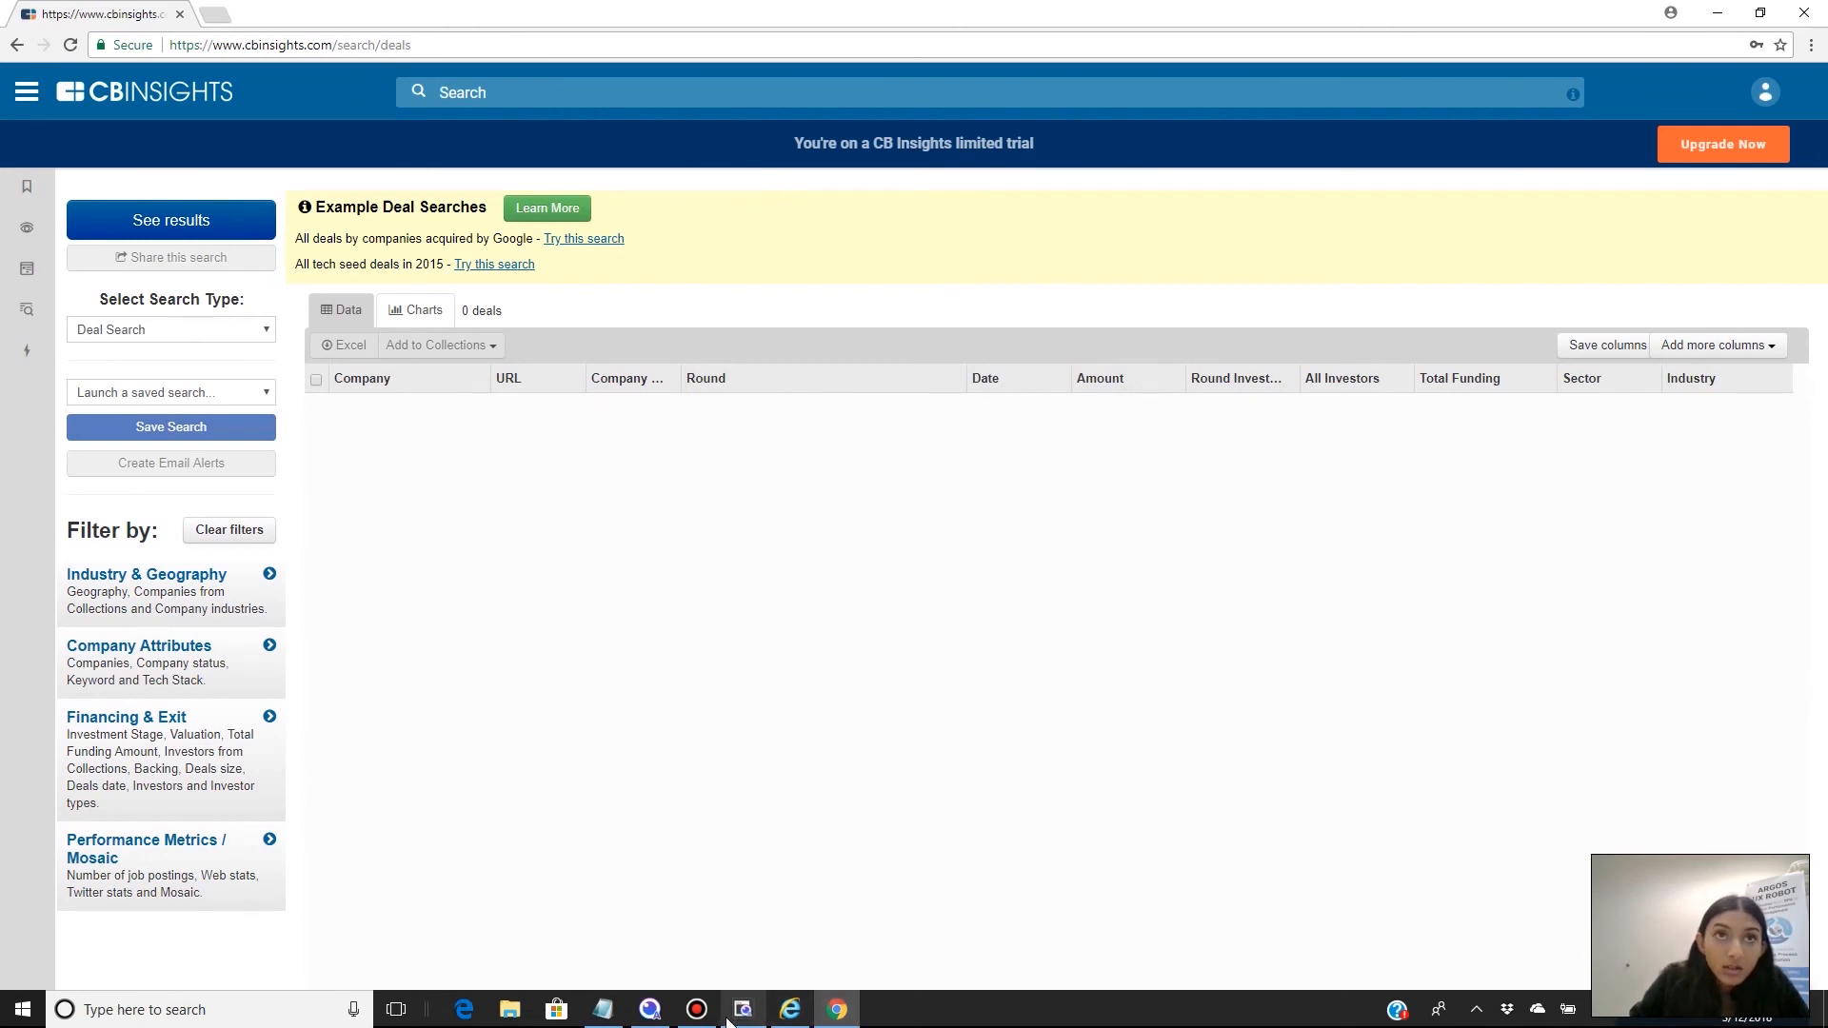
pyautogui.moveTo(726, 1019)
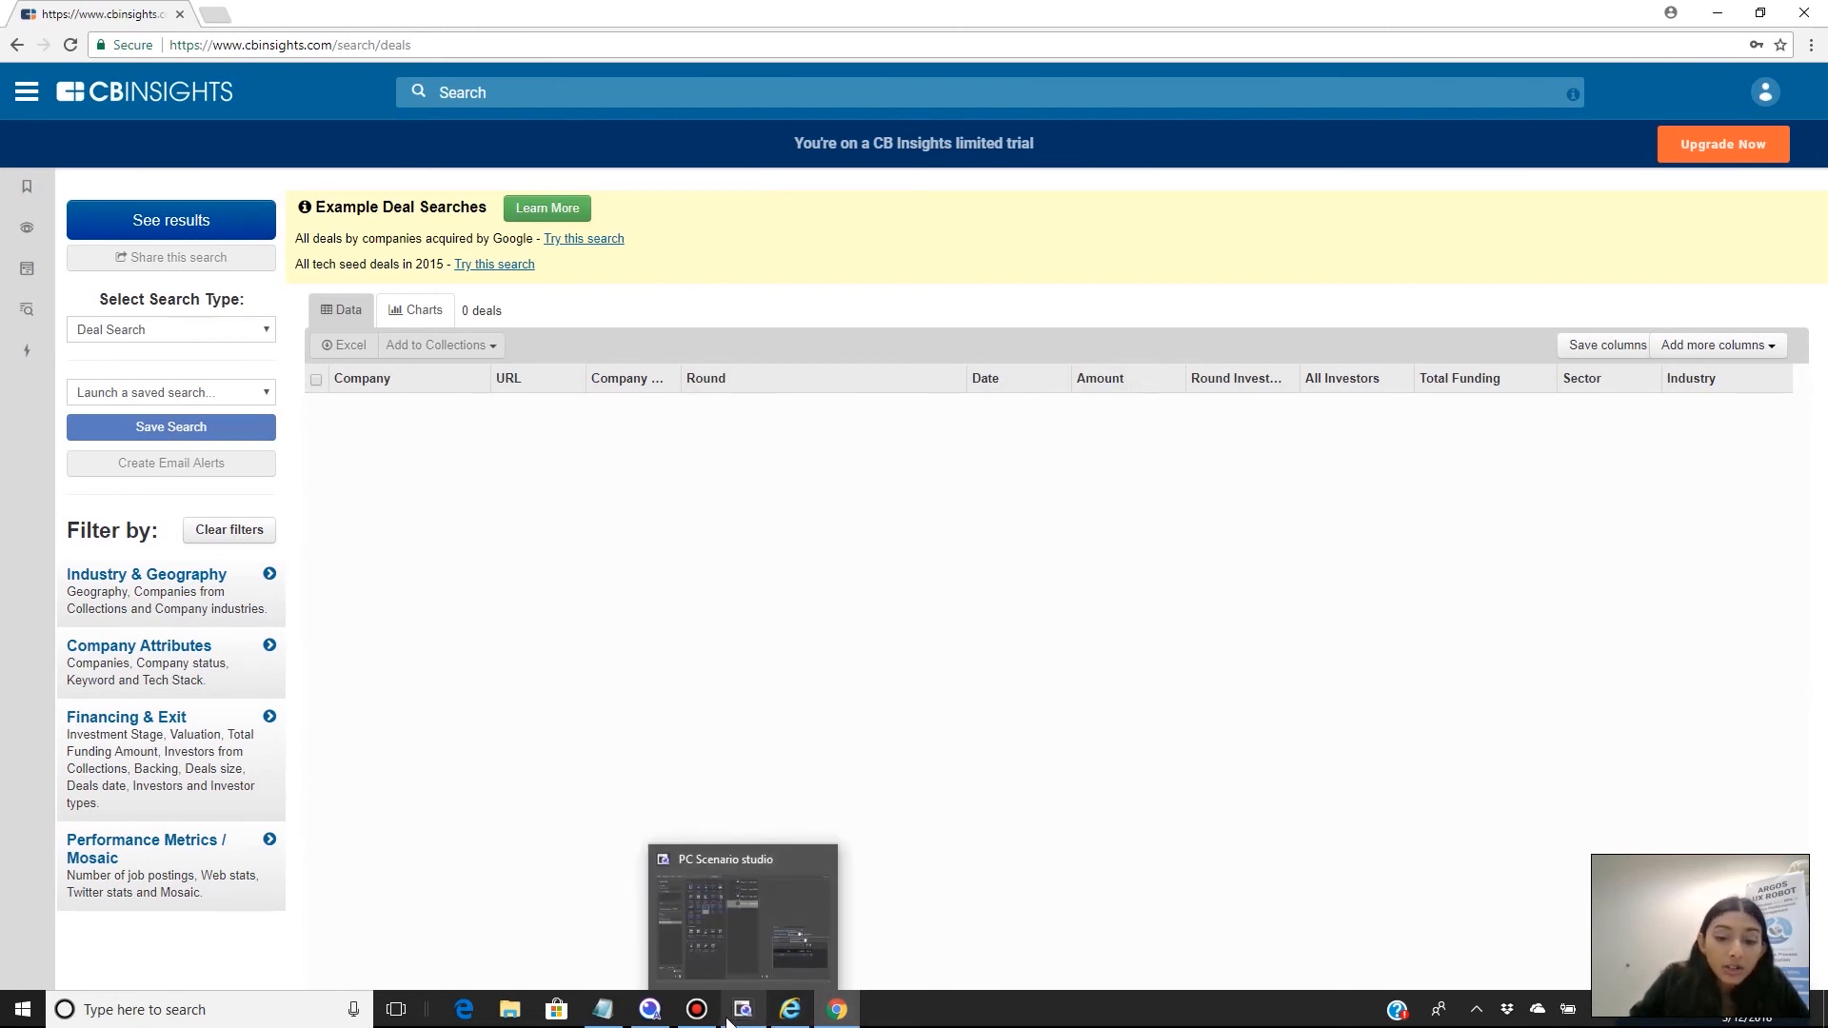
pyautogui.click(729, 1021)
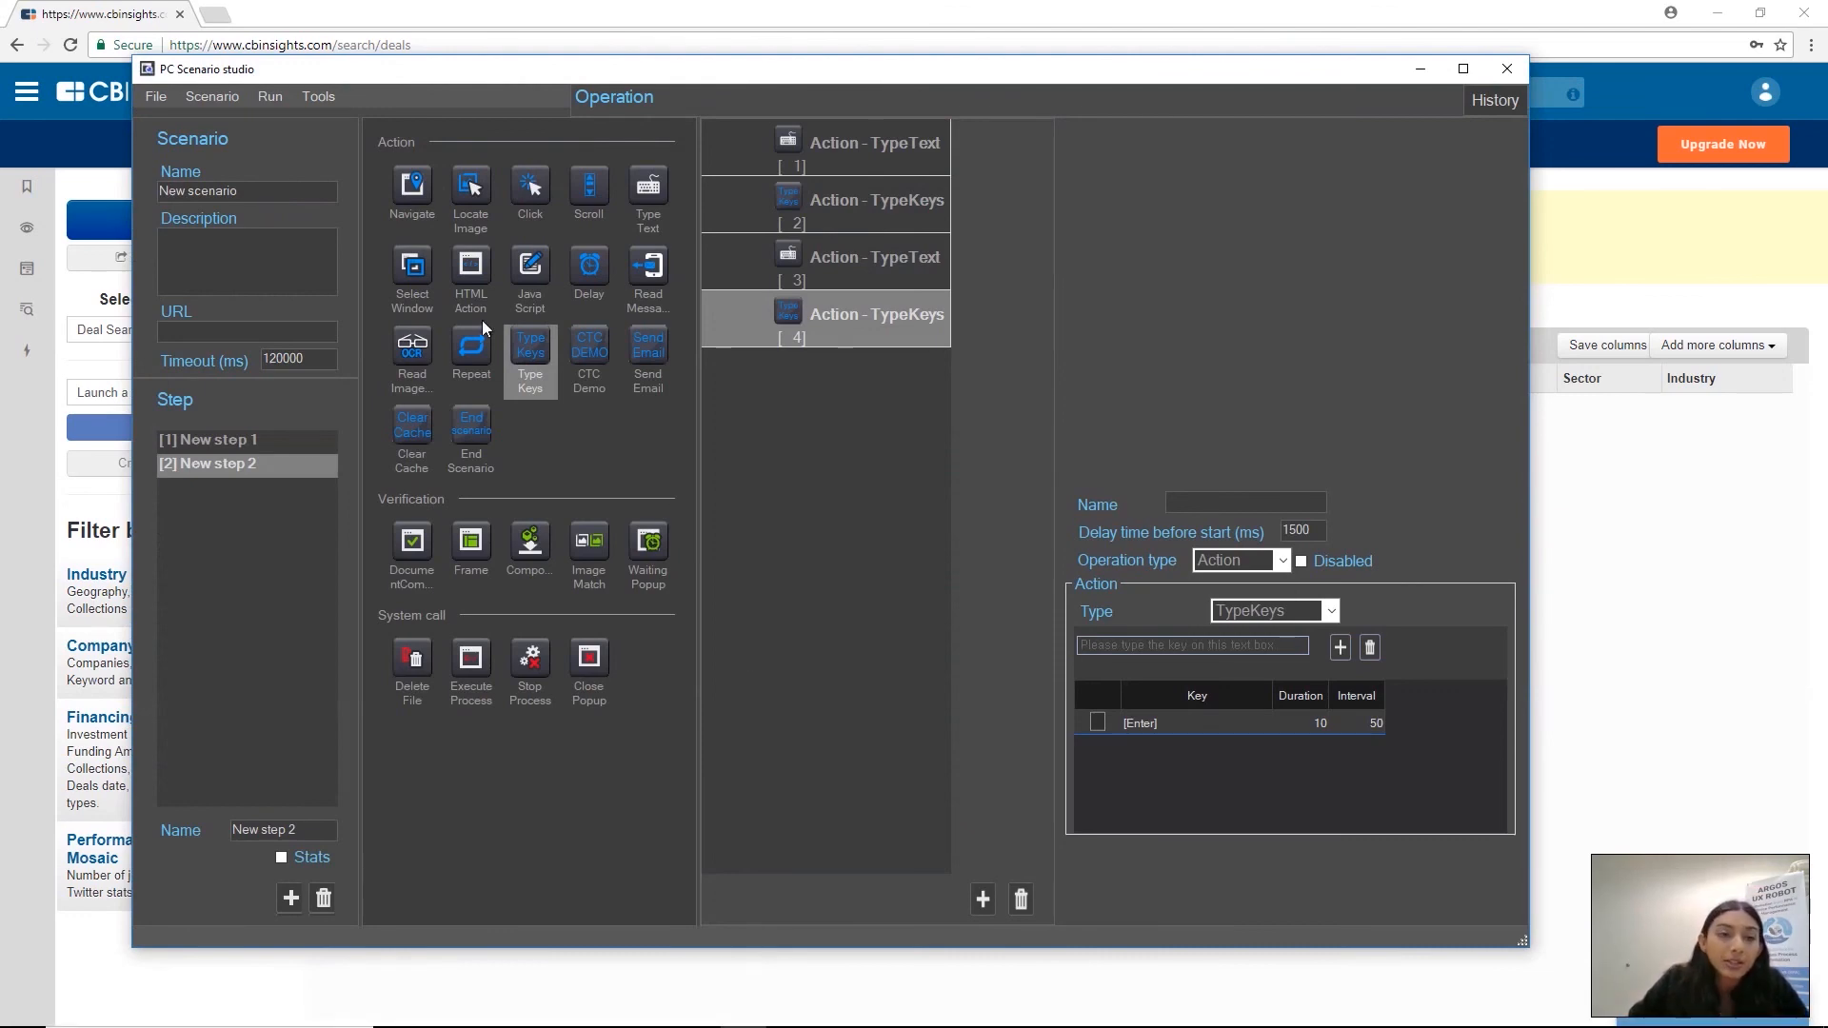
pyautogui.click(322, 98)
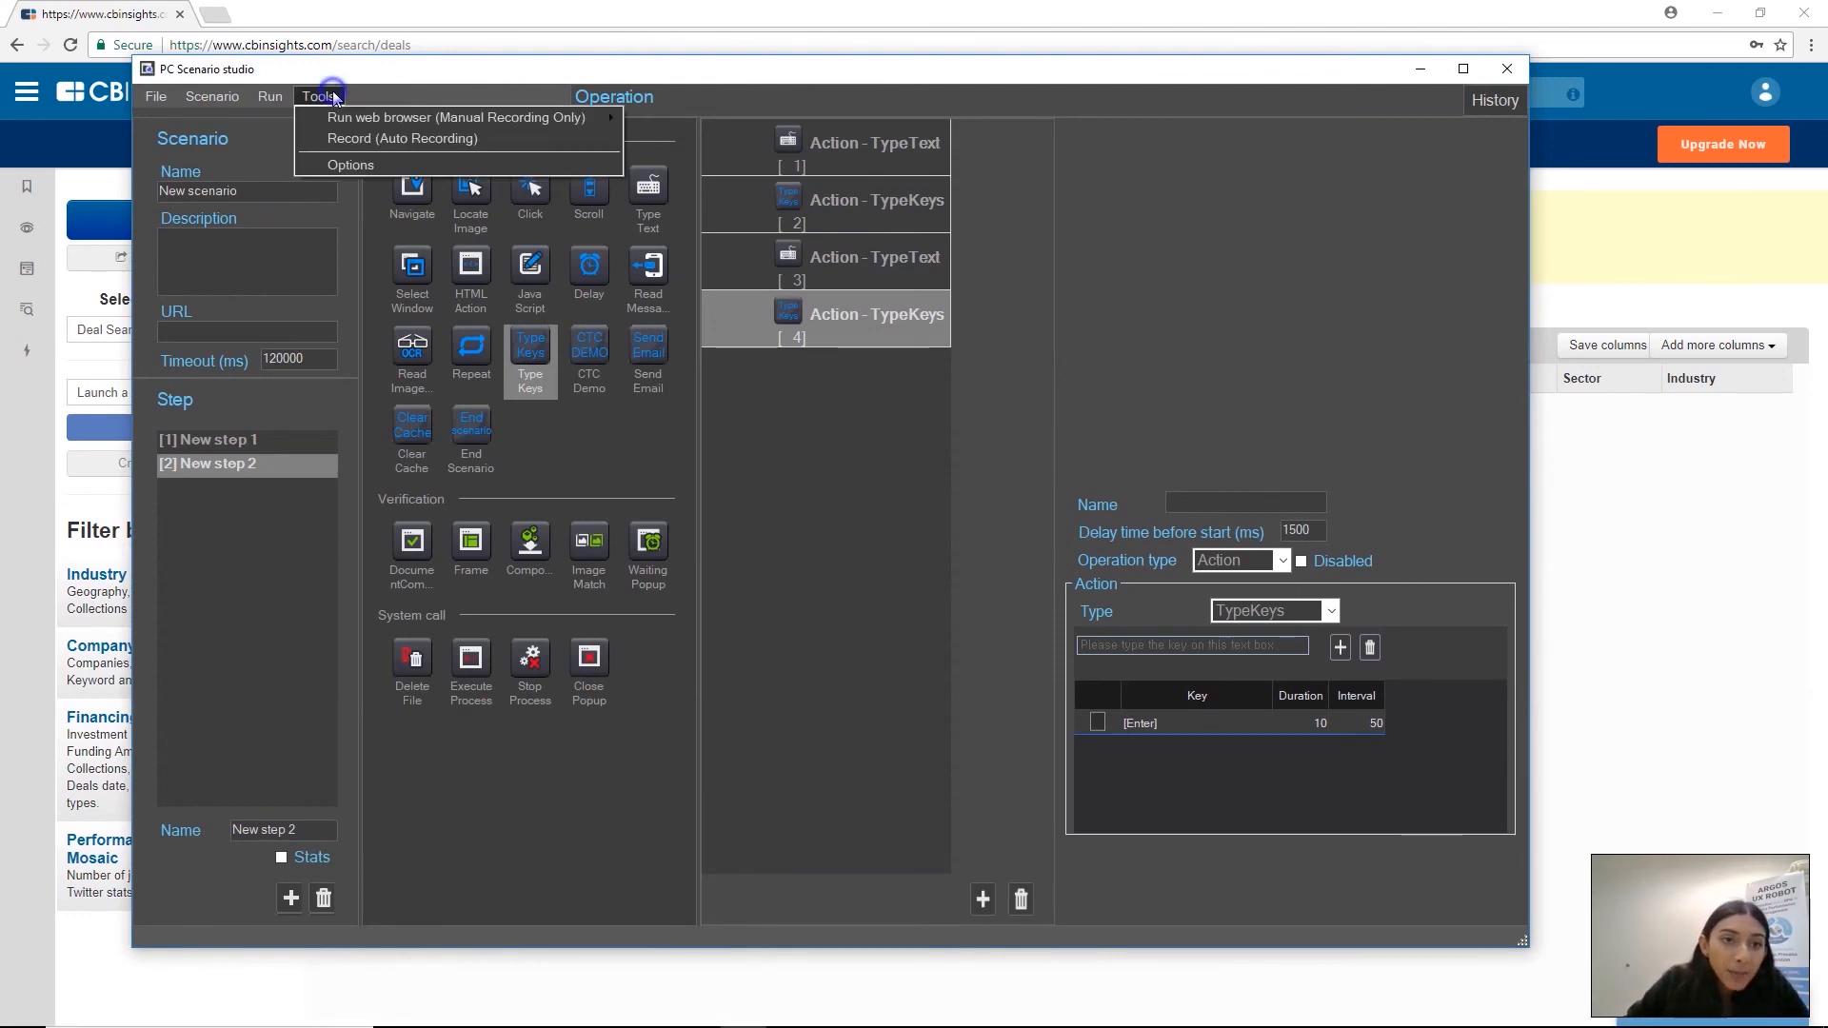
pyautogui.click(384, 139)
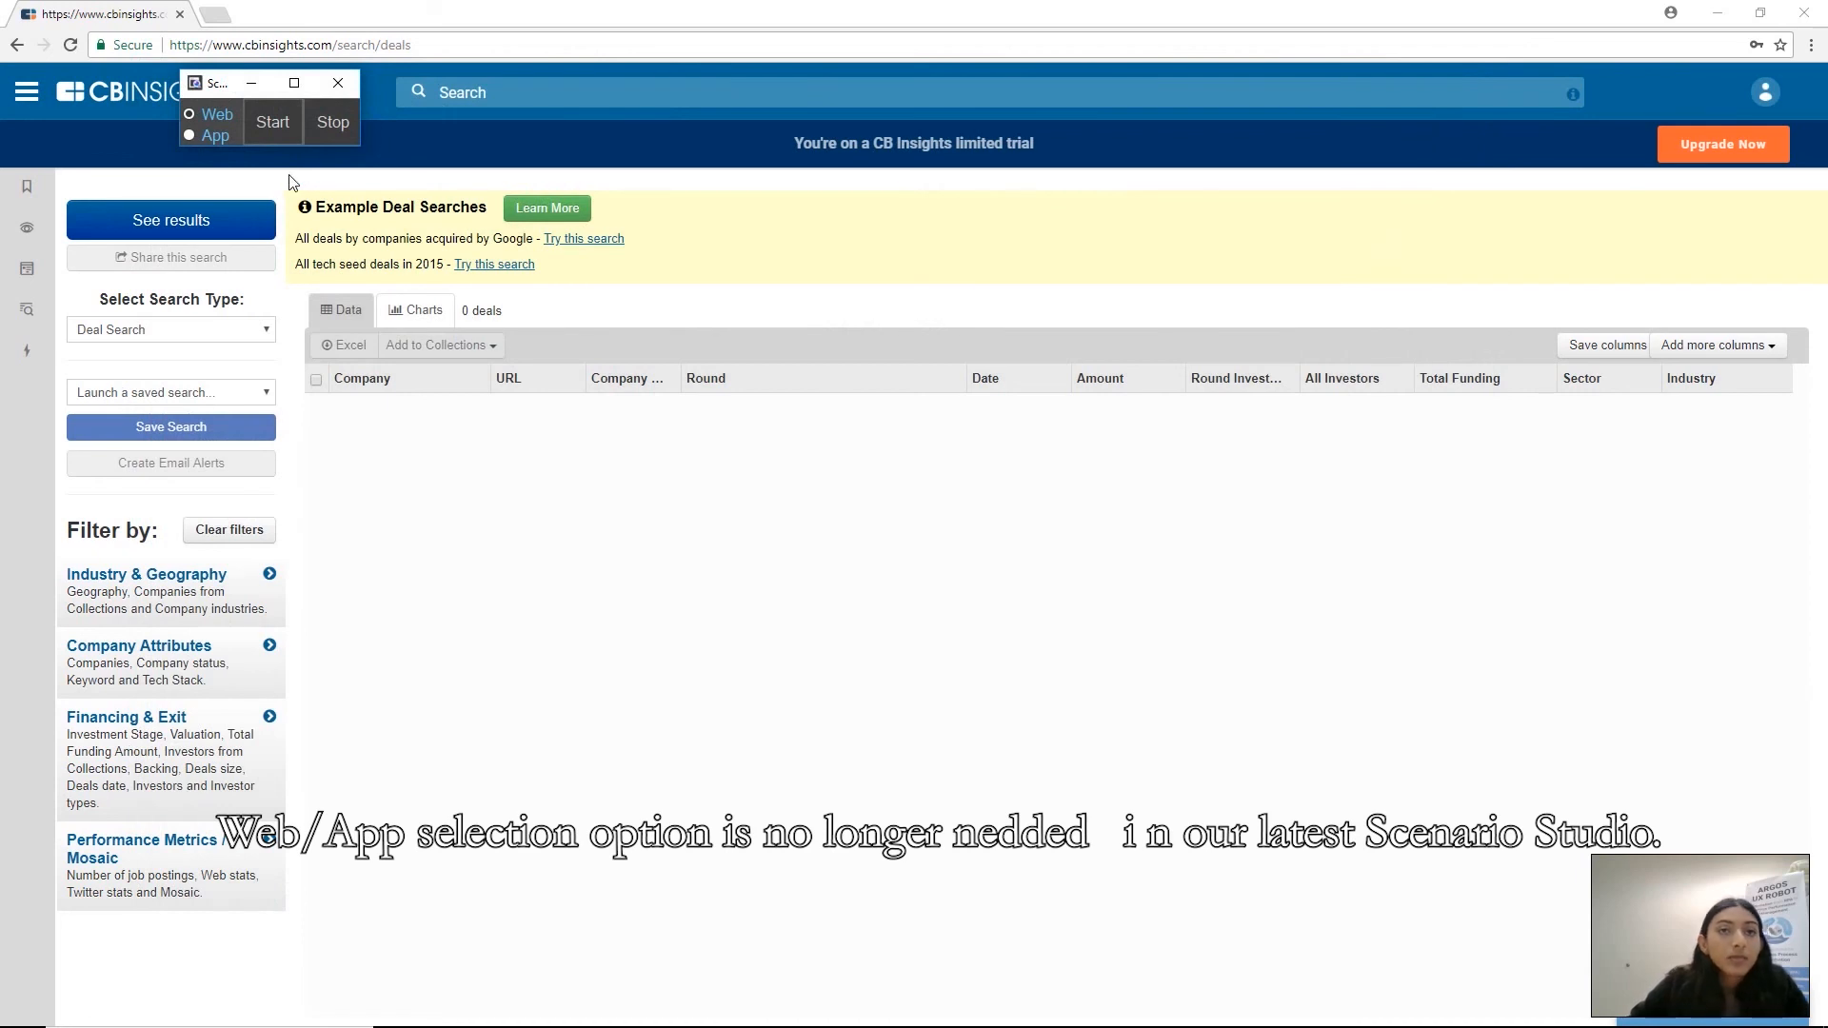
pyautogui.click(191, 128)
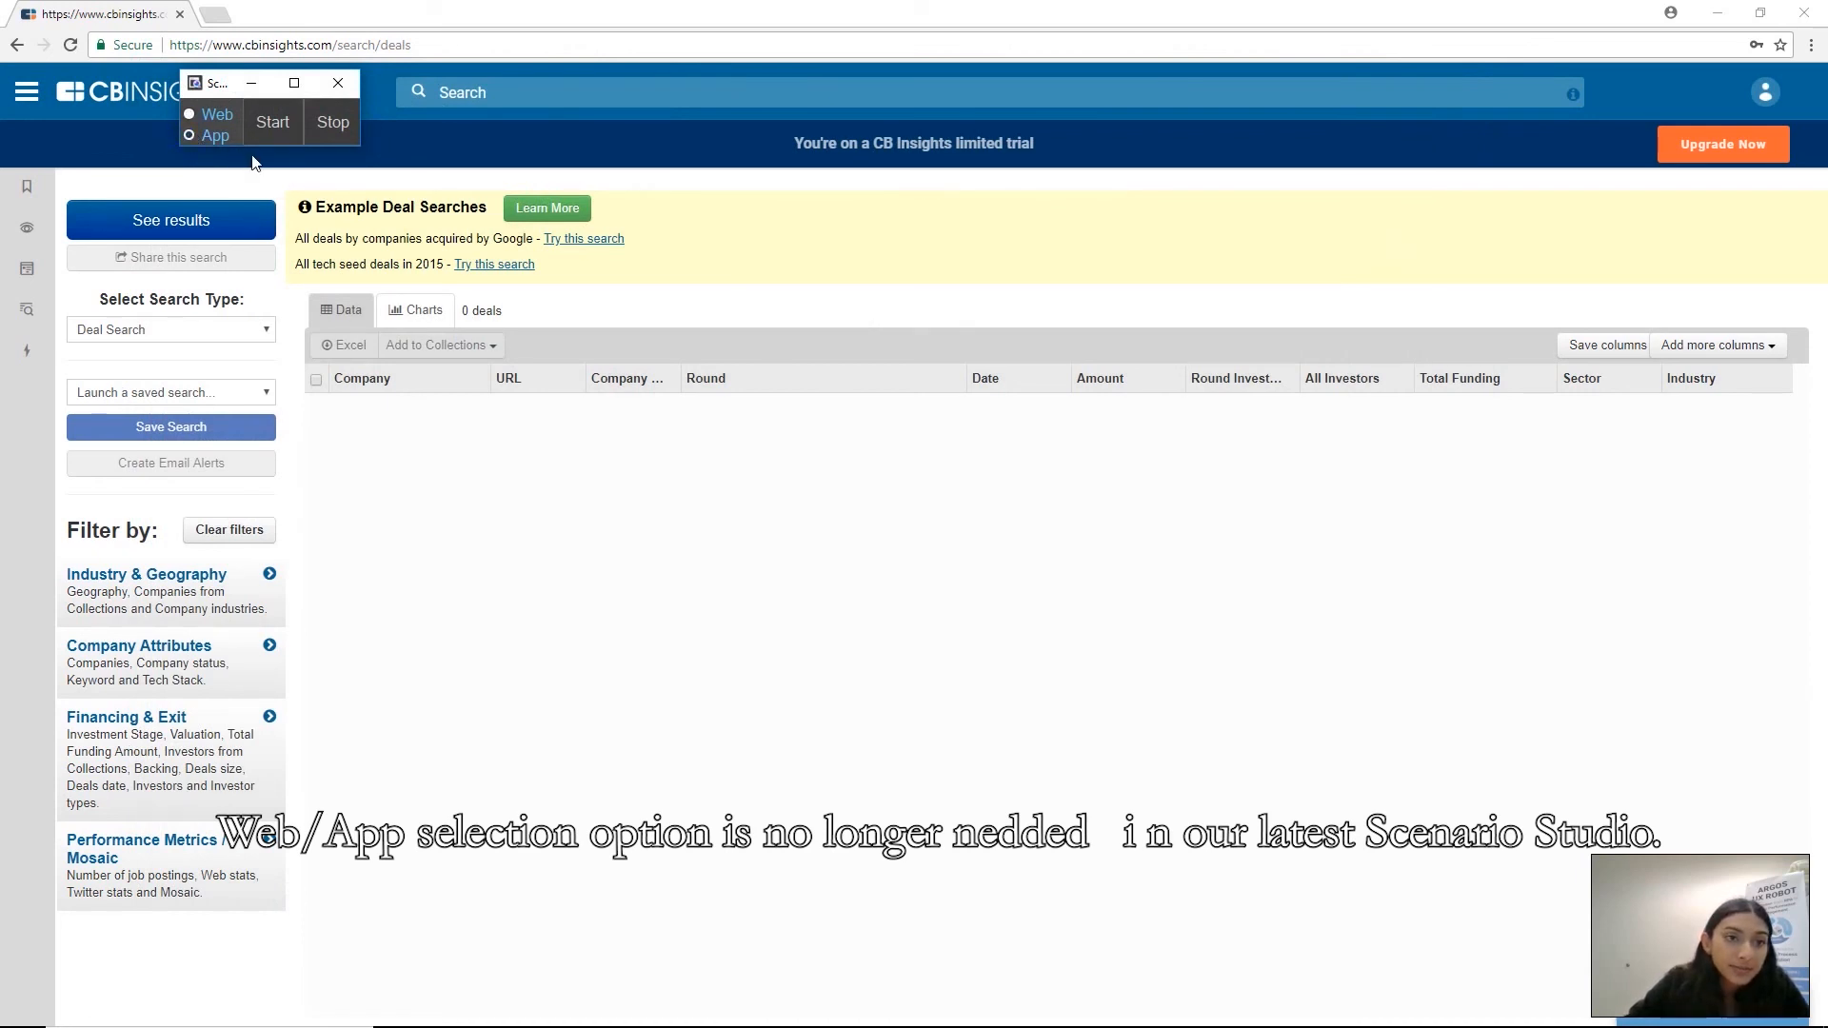
pyautogui.click(270, 122)
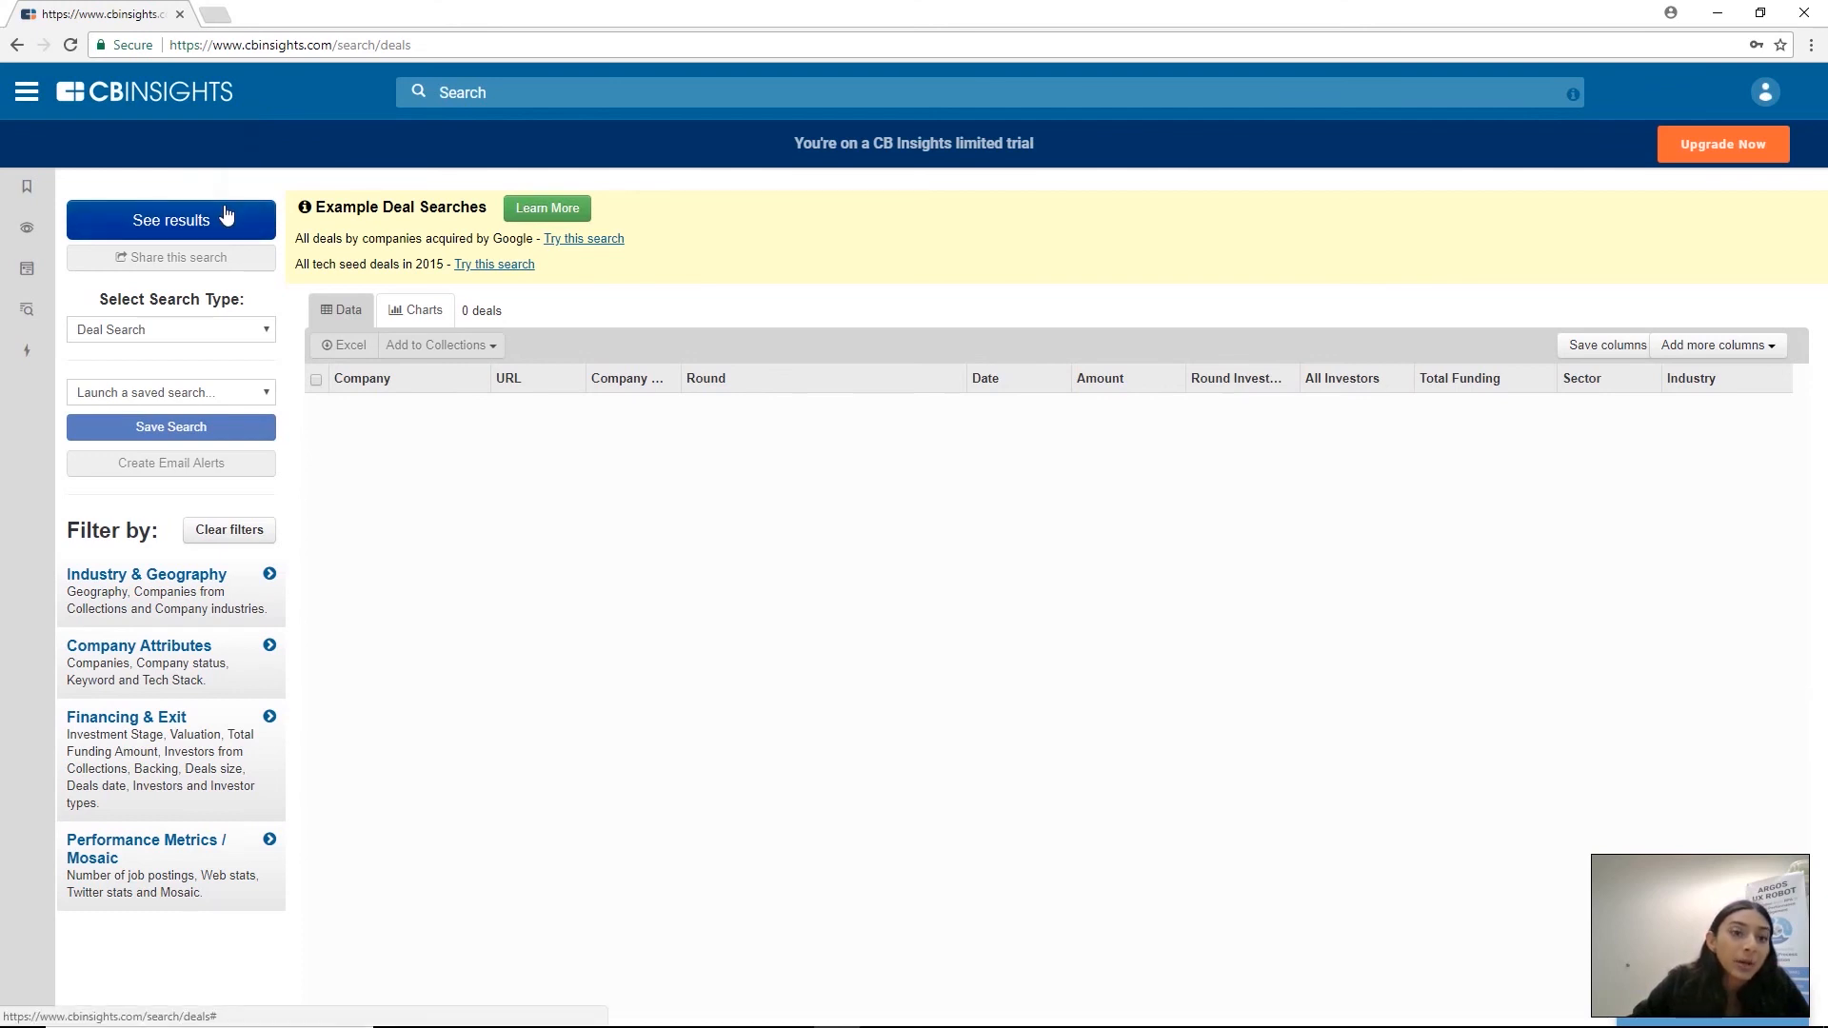
# Launch the saved search Monday Report on the CB Insights deal search page
pyautogui.click(265, 394)
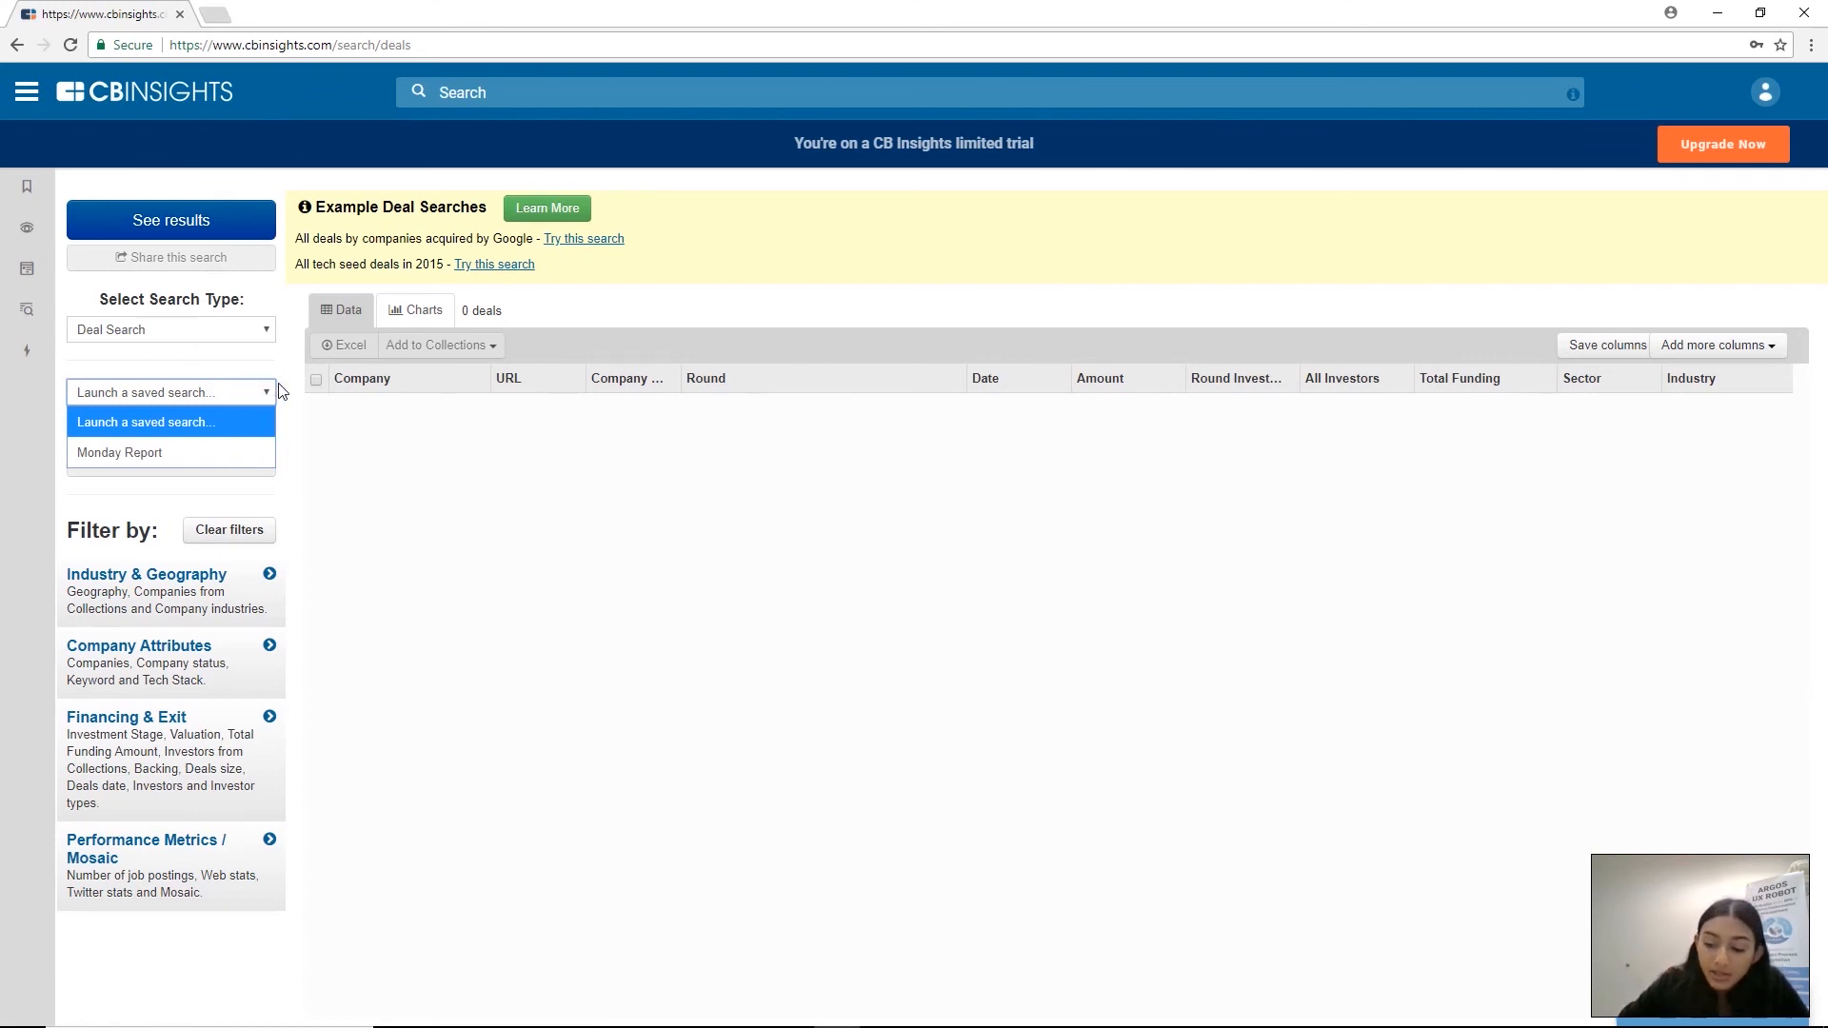
pyautogui.press('Down')
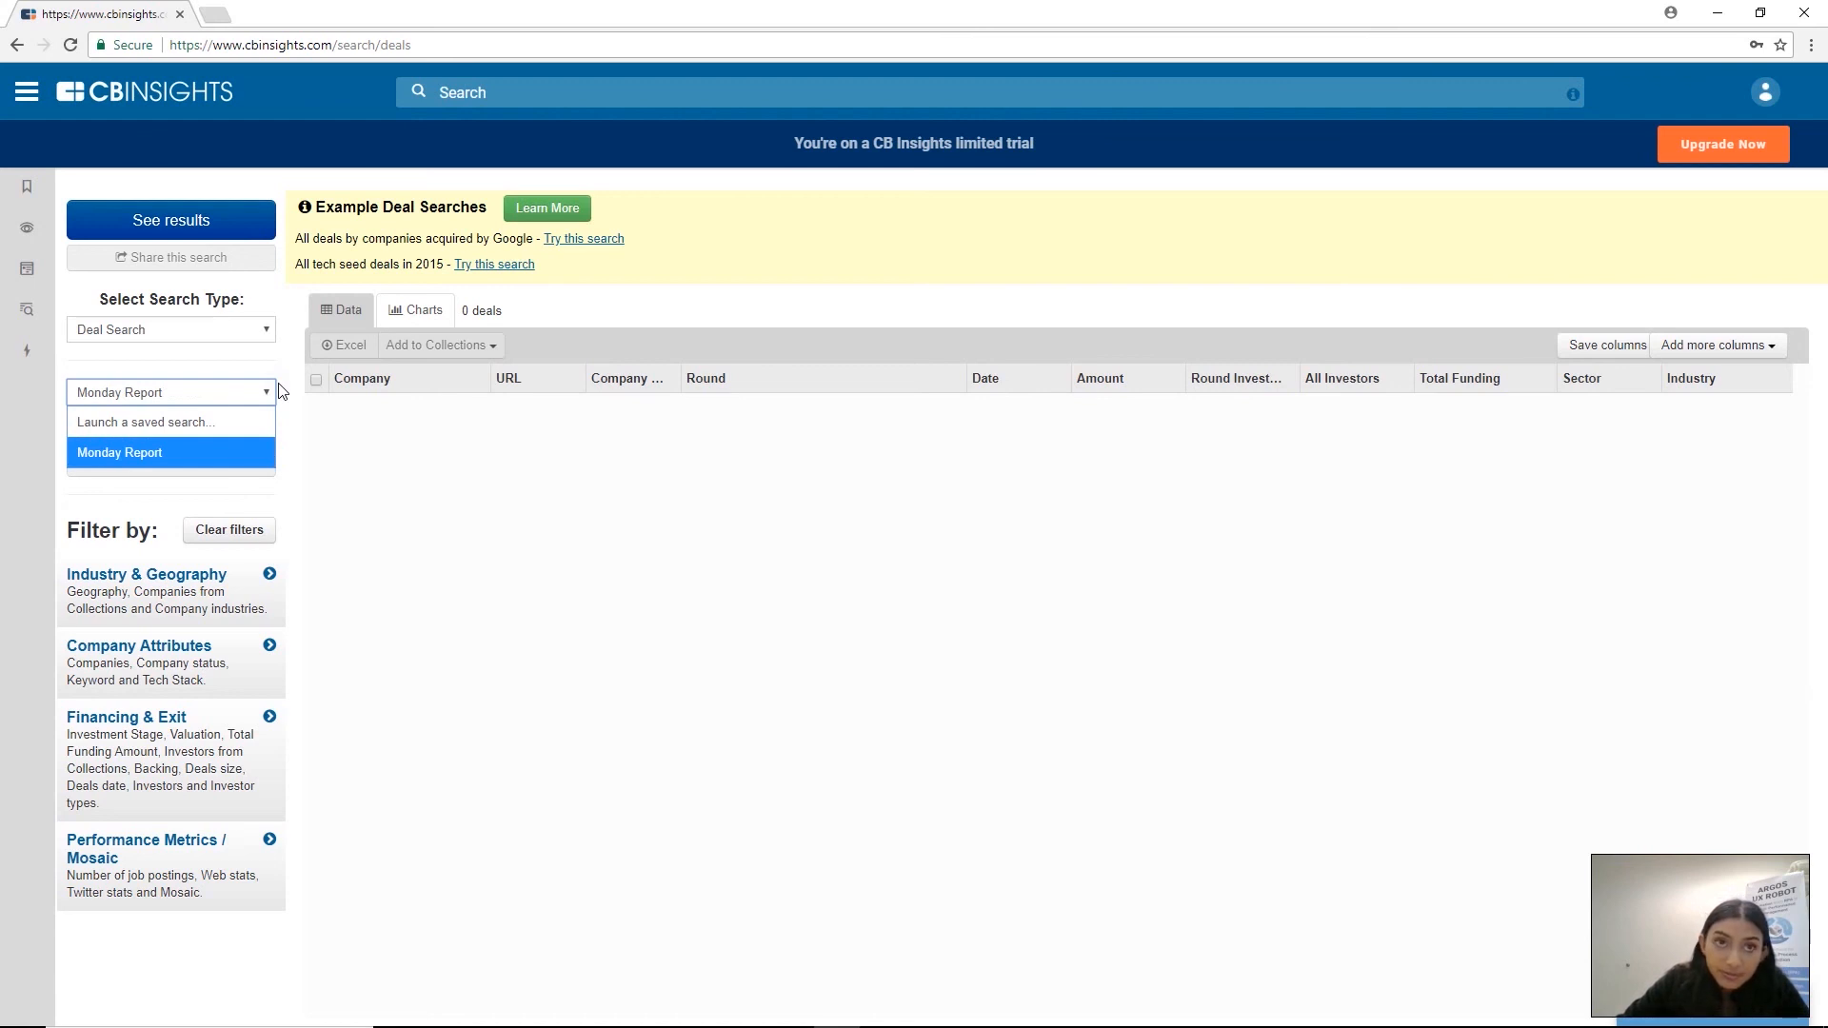
pyautogui.press('Return')
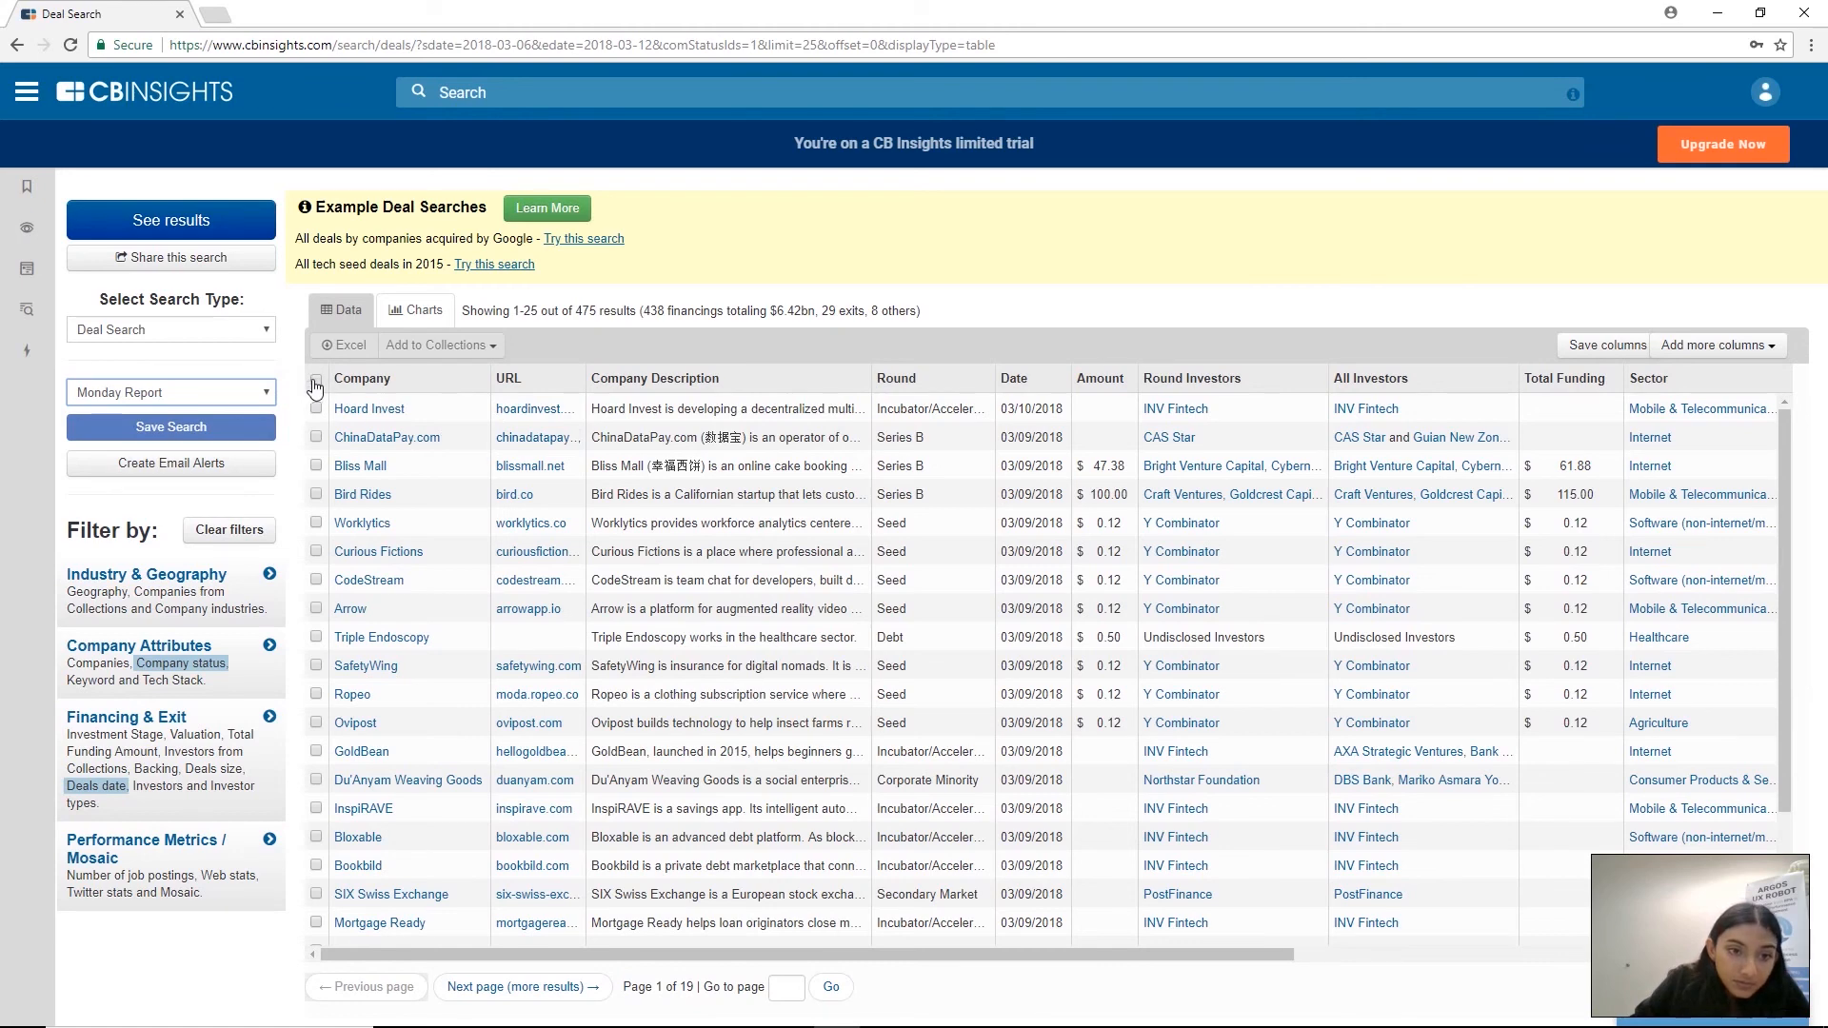
# Request an Excel download of all deals listed on the page, and close the download dialog
pyautogui.click(316, 384)
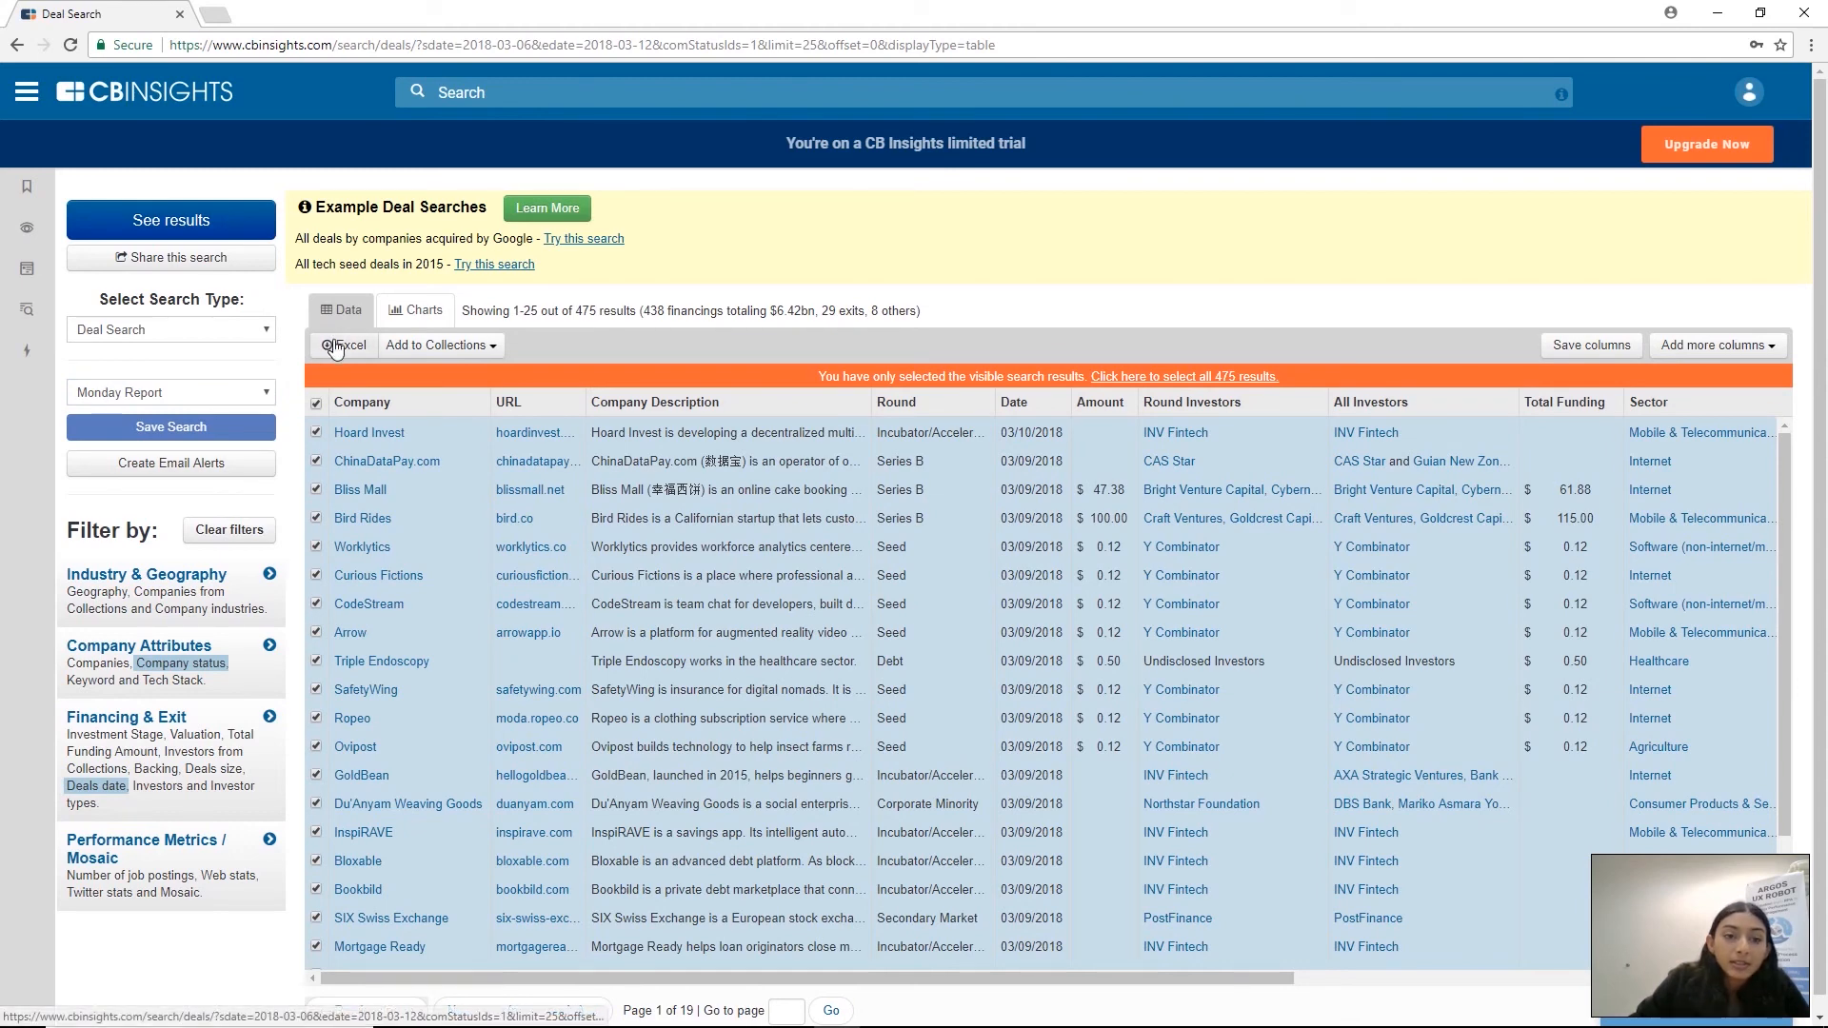
pyautogui.click(335, 347)
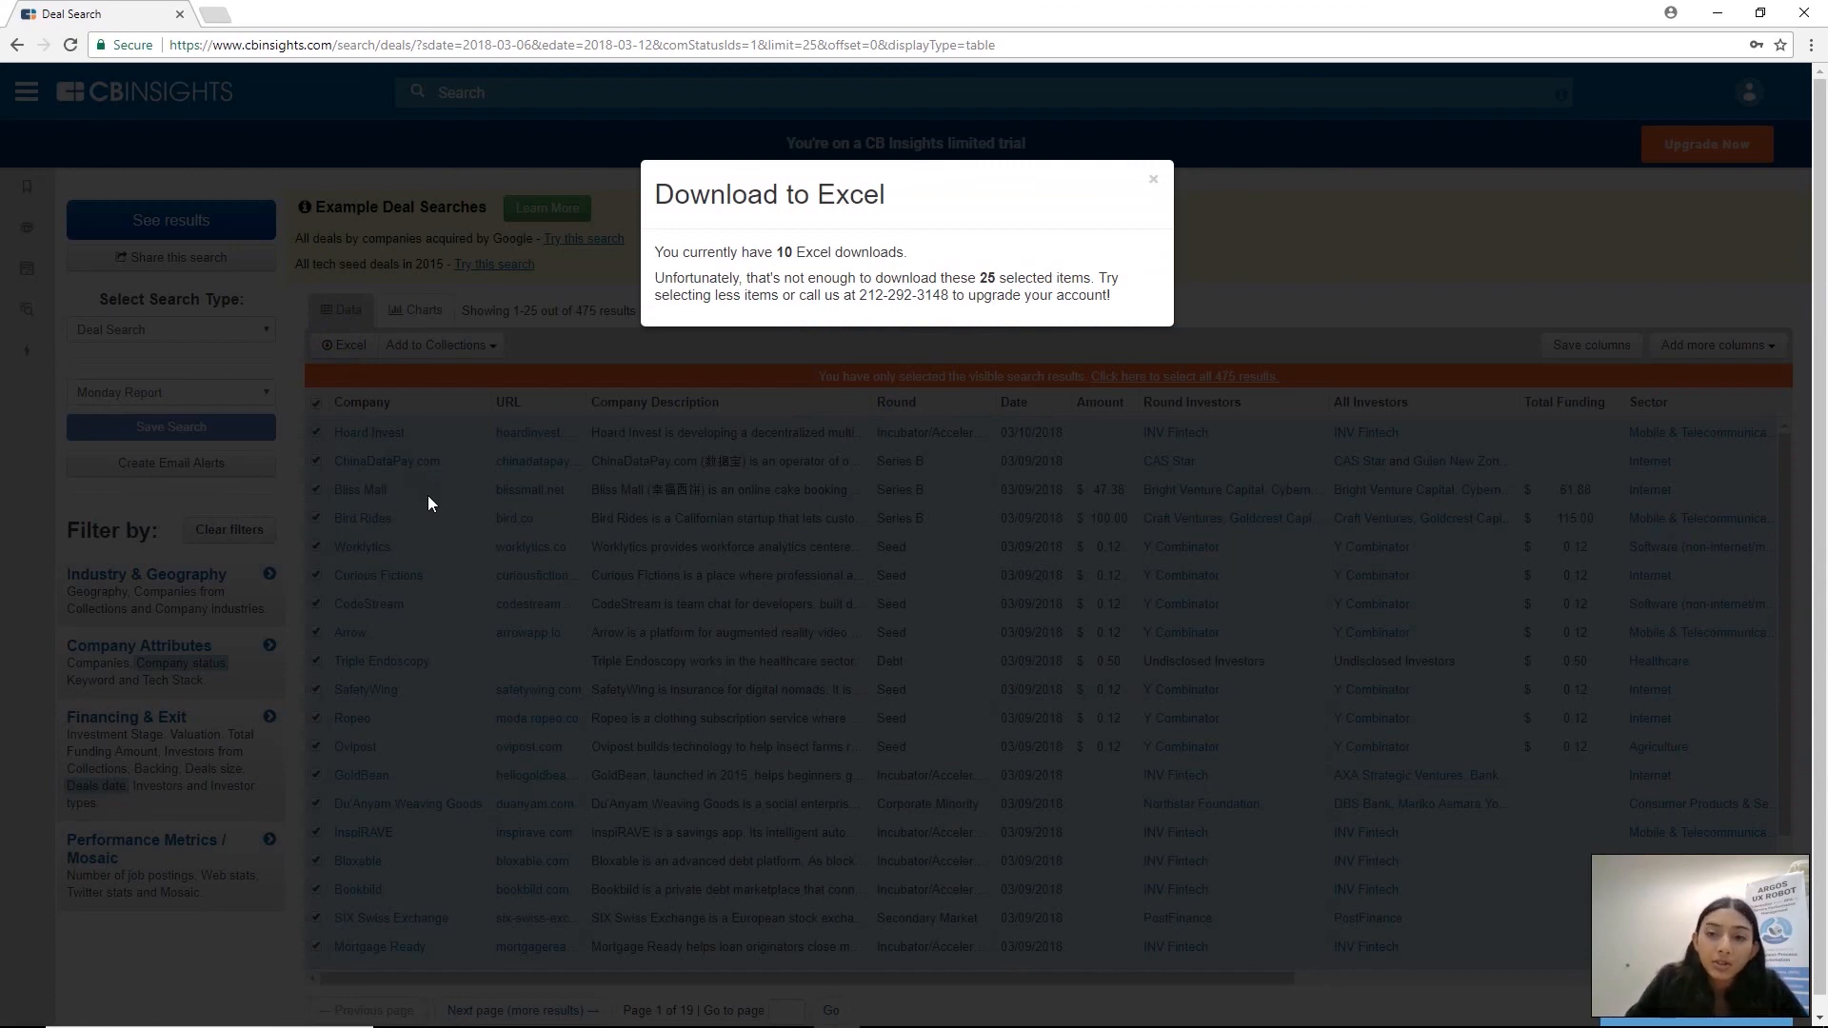
pyautogui.click(1152, 180)
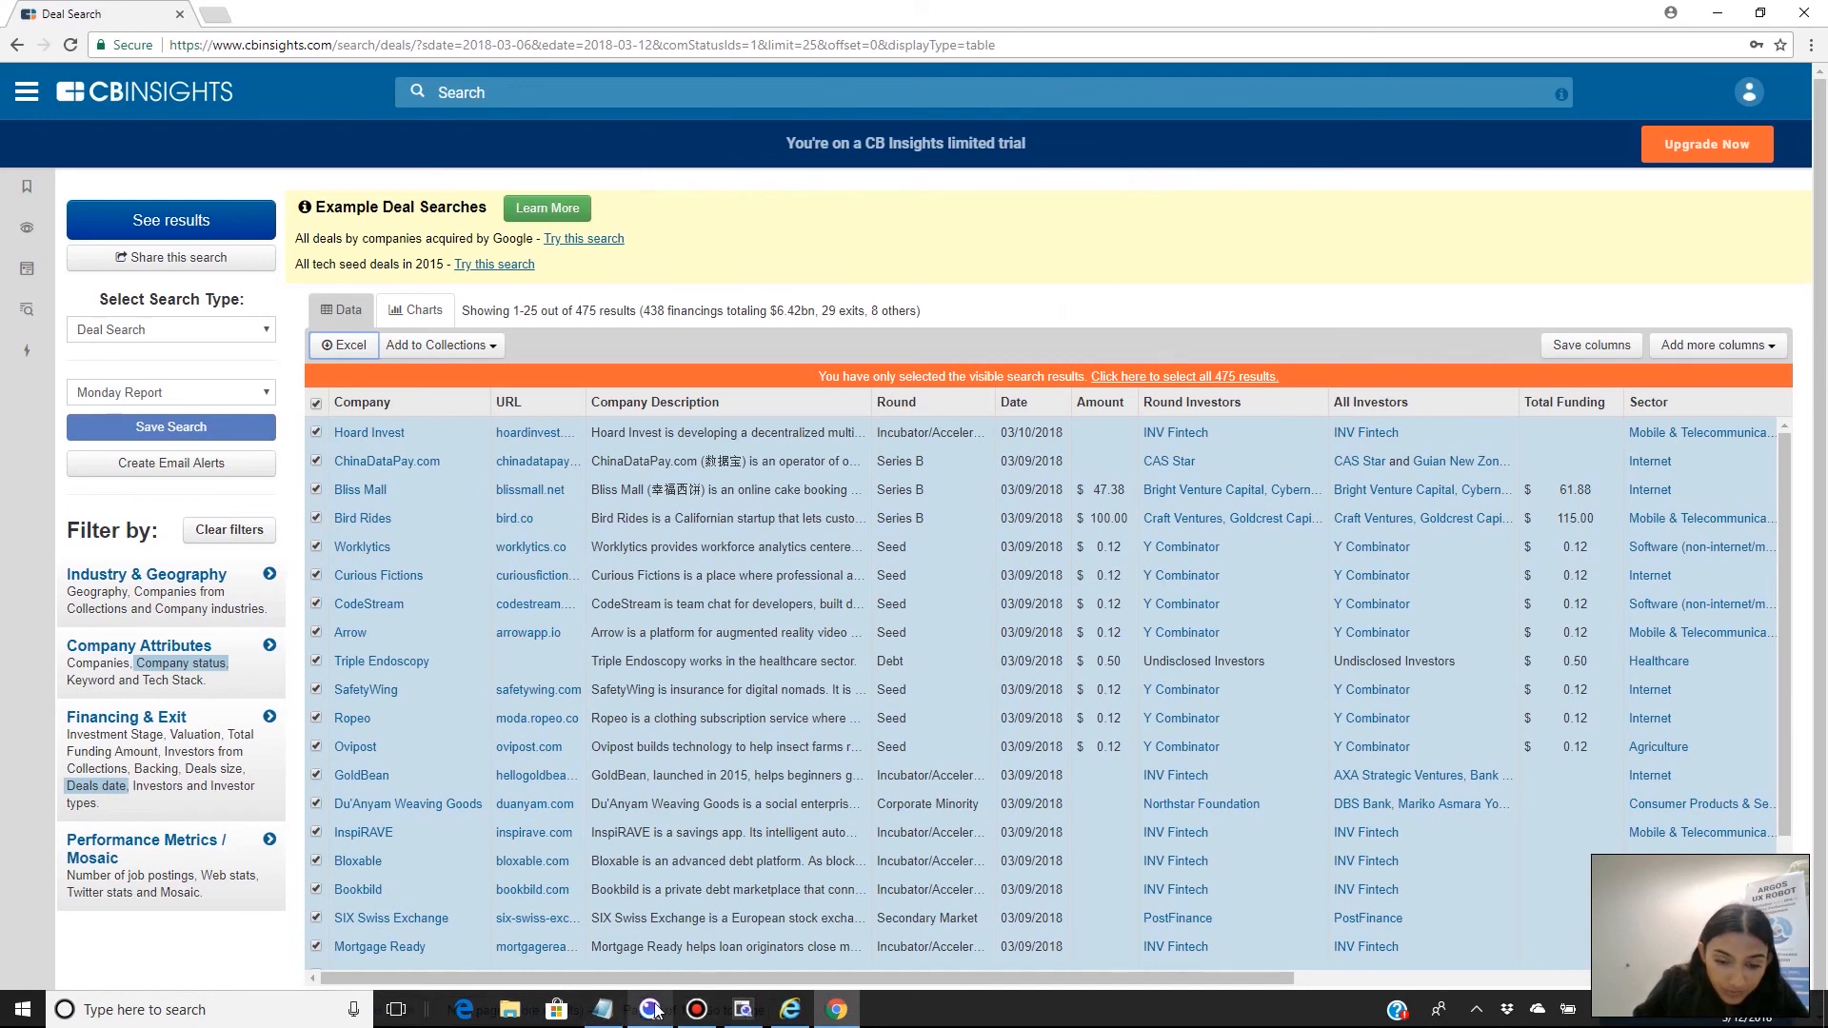
# Stop the auto recording and save the recorded actions to the scenario
pyautogui.moveTo(793, 1021)
pyautogui.click(744, 937)
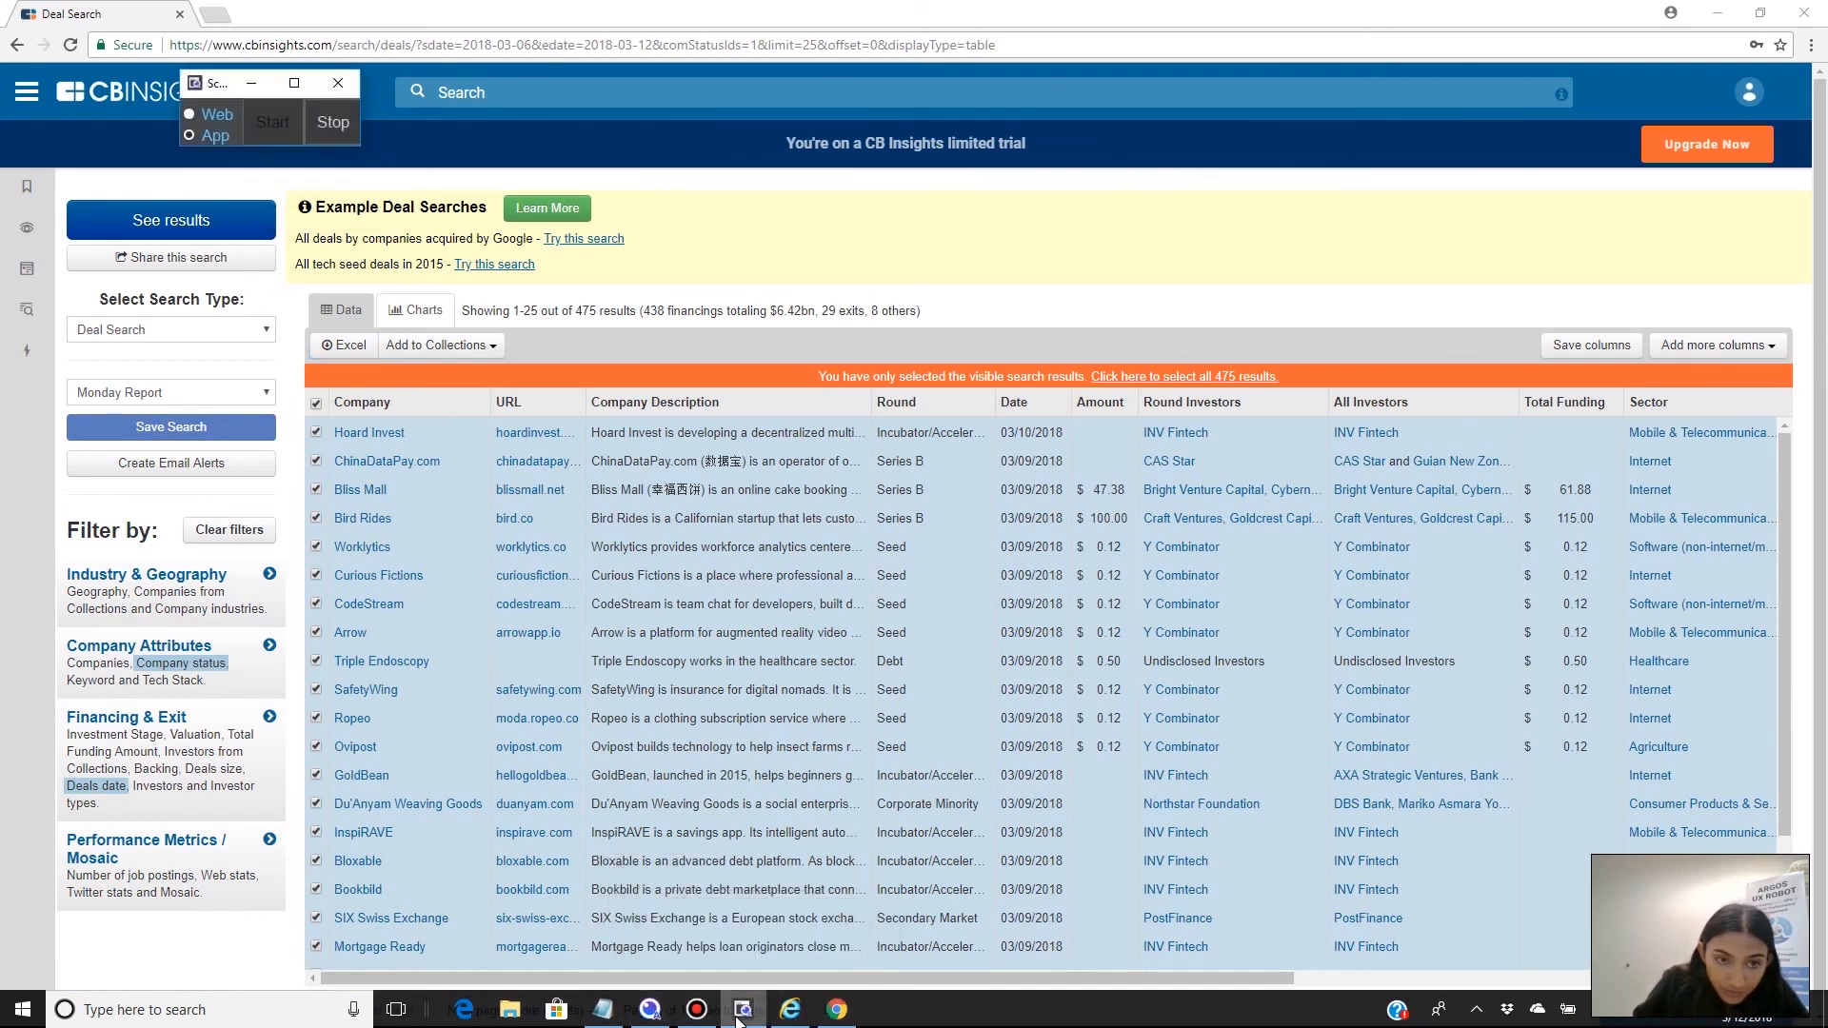
pyautogui.click(328, 122)
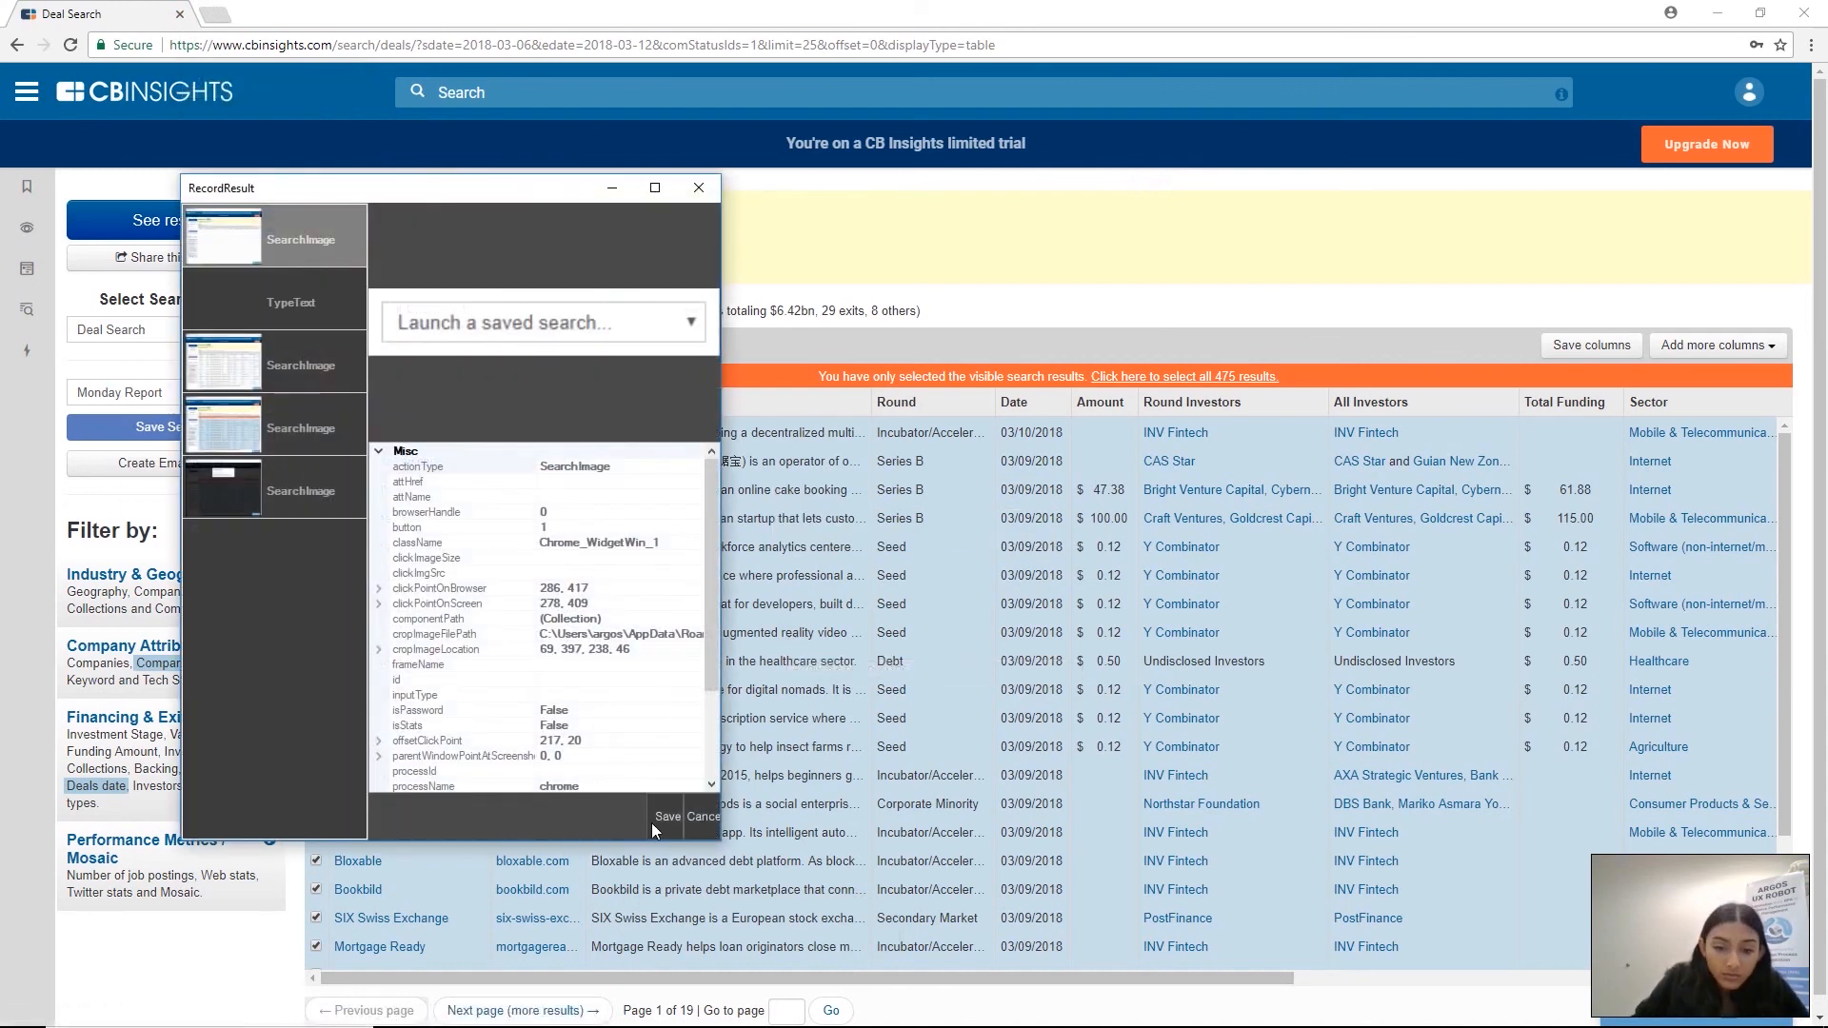
pyautogui.click(666, 817)
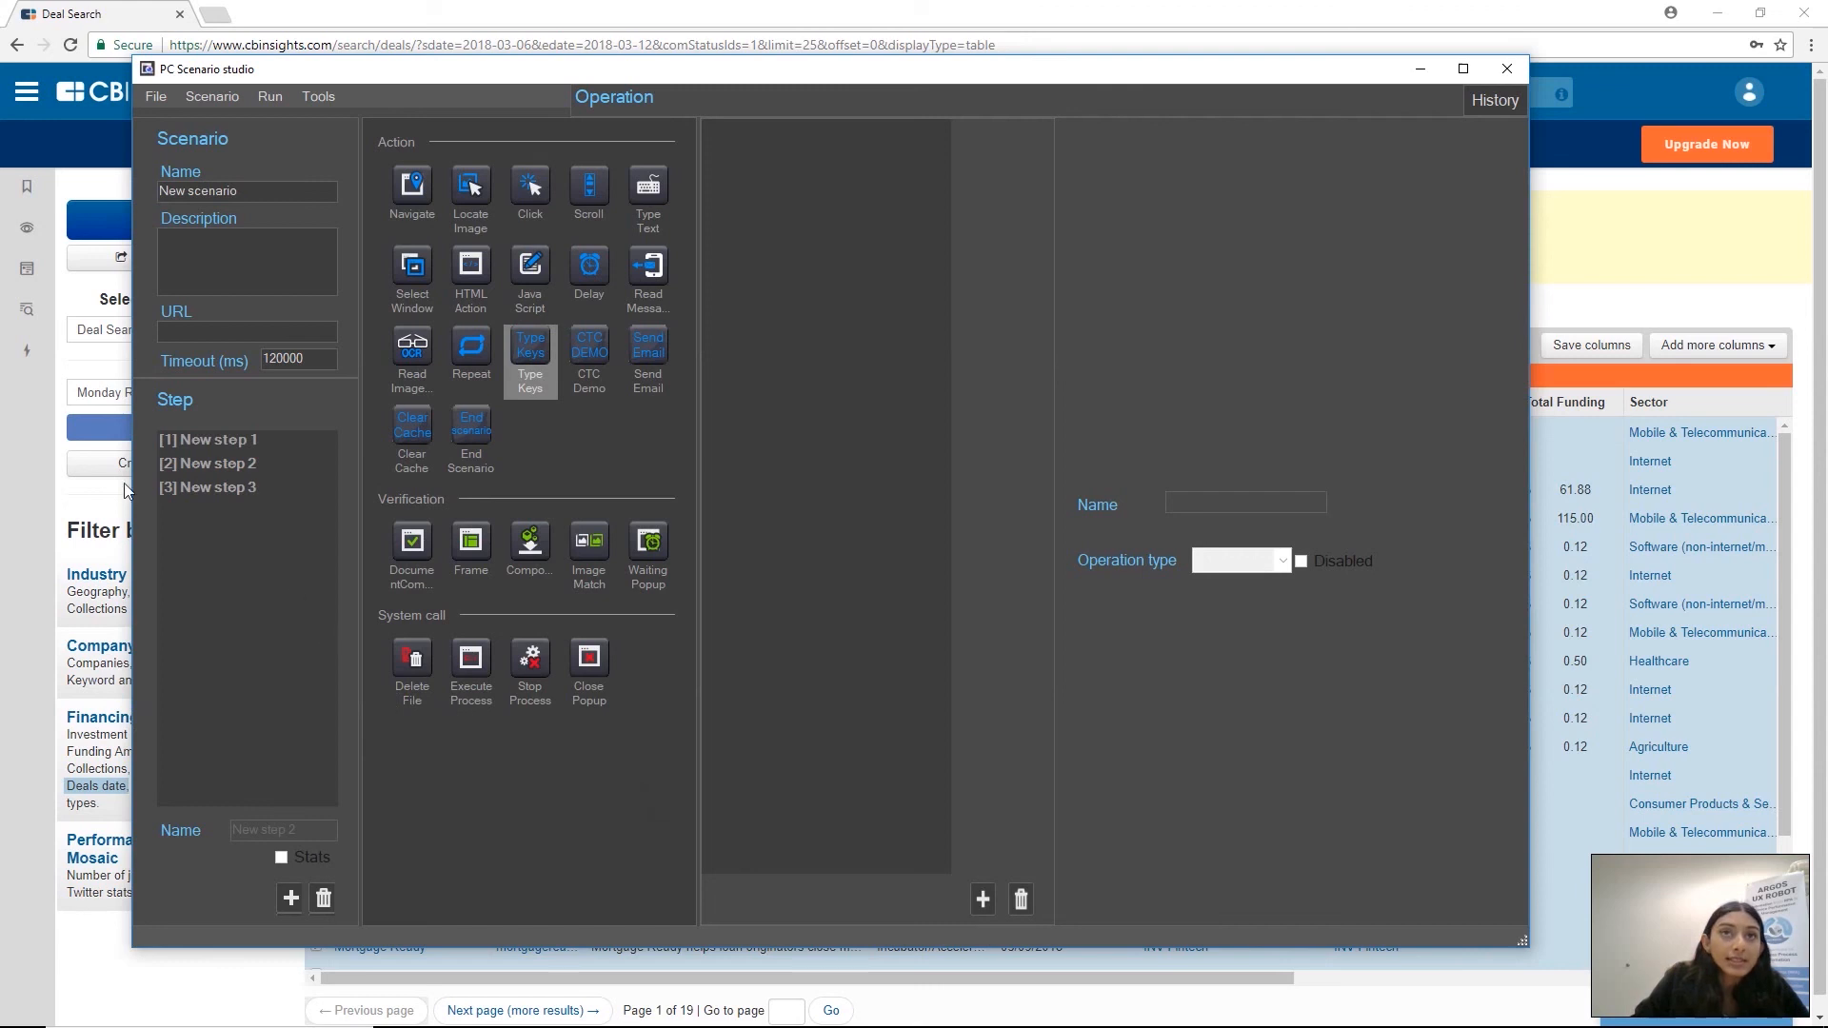
# In New step 3, insert a Type Keys action before the recorded Type Text action and put the Down key in its key list
pyautogui.click(223, 488)
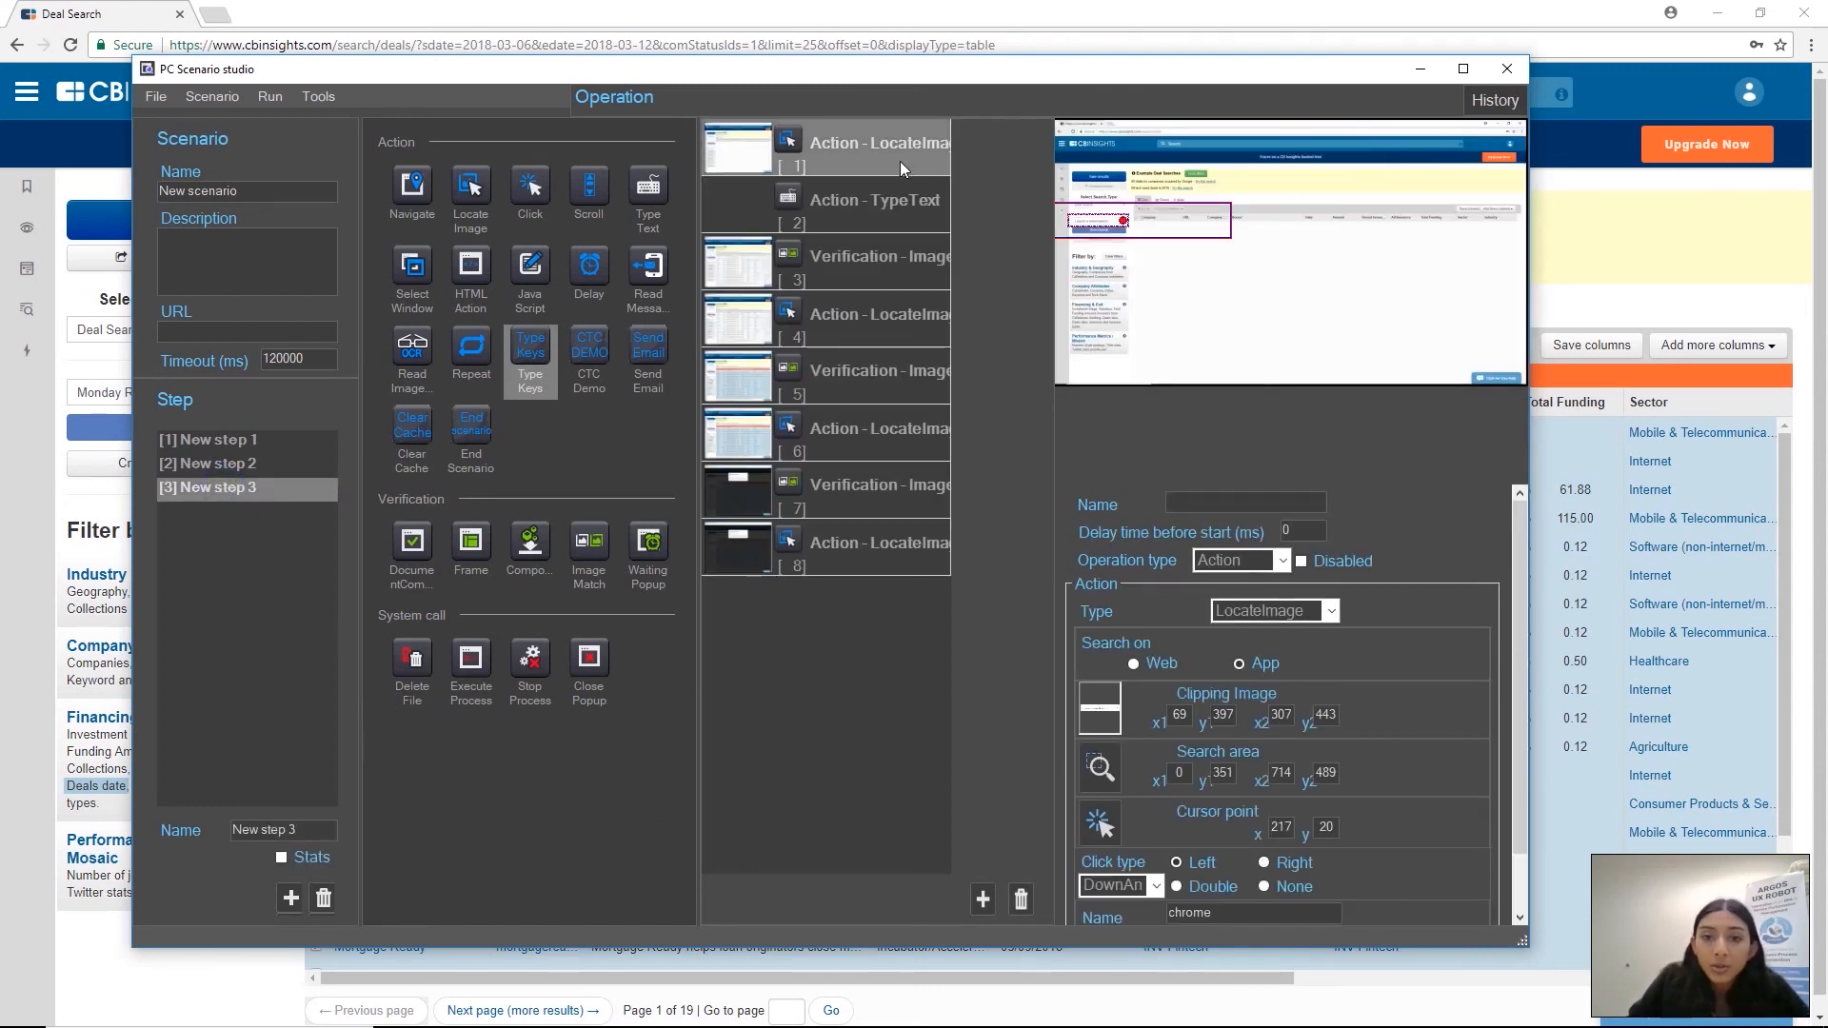
pyautogui.click(897, 202)
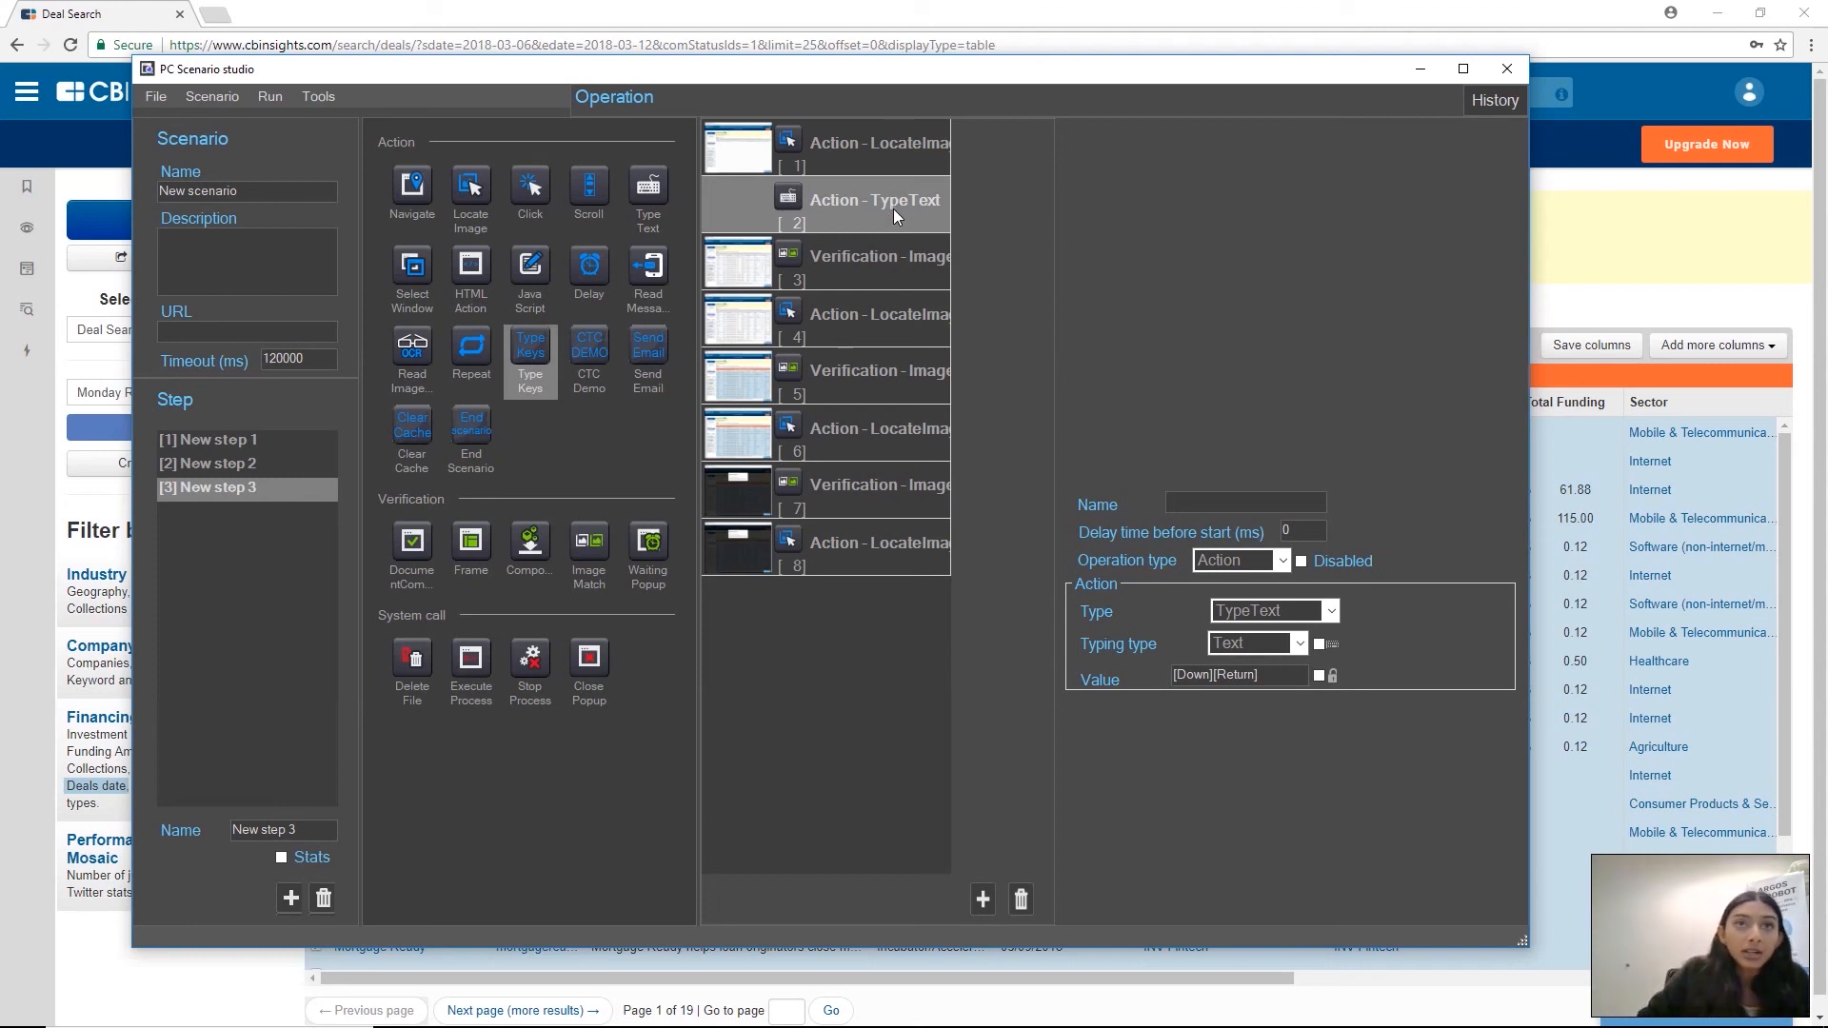
pyautogui.moveTo(531, 357); pyautogui.dragTo(842, 194)
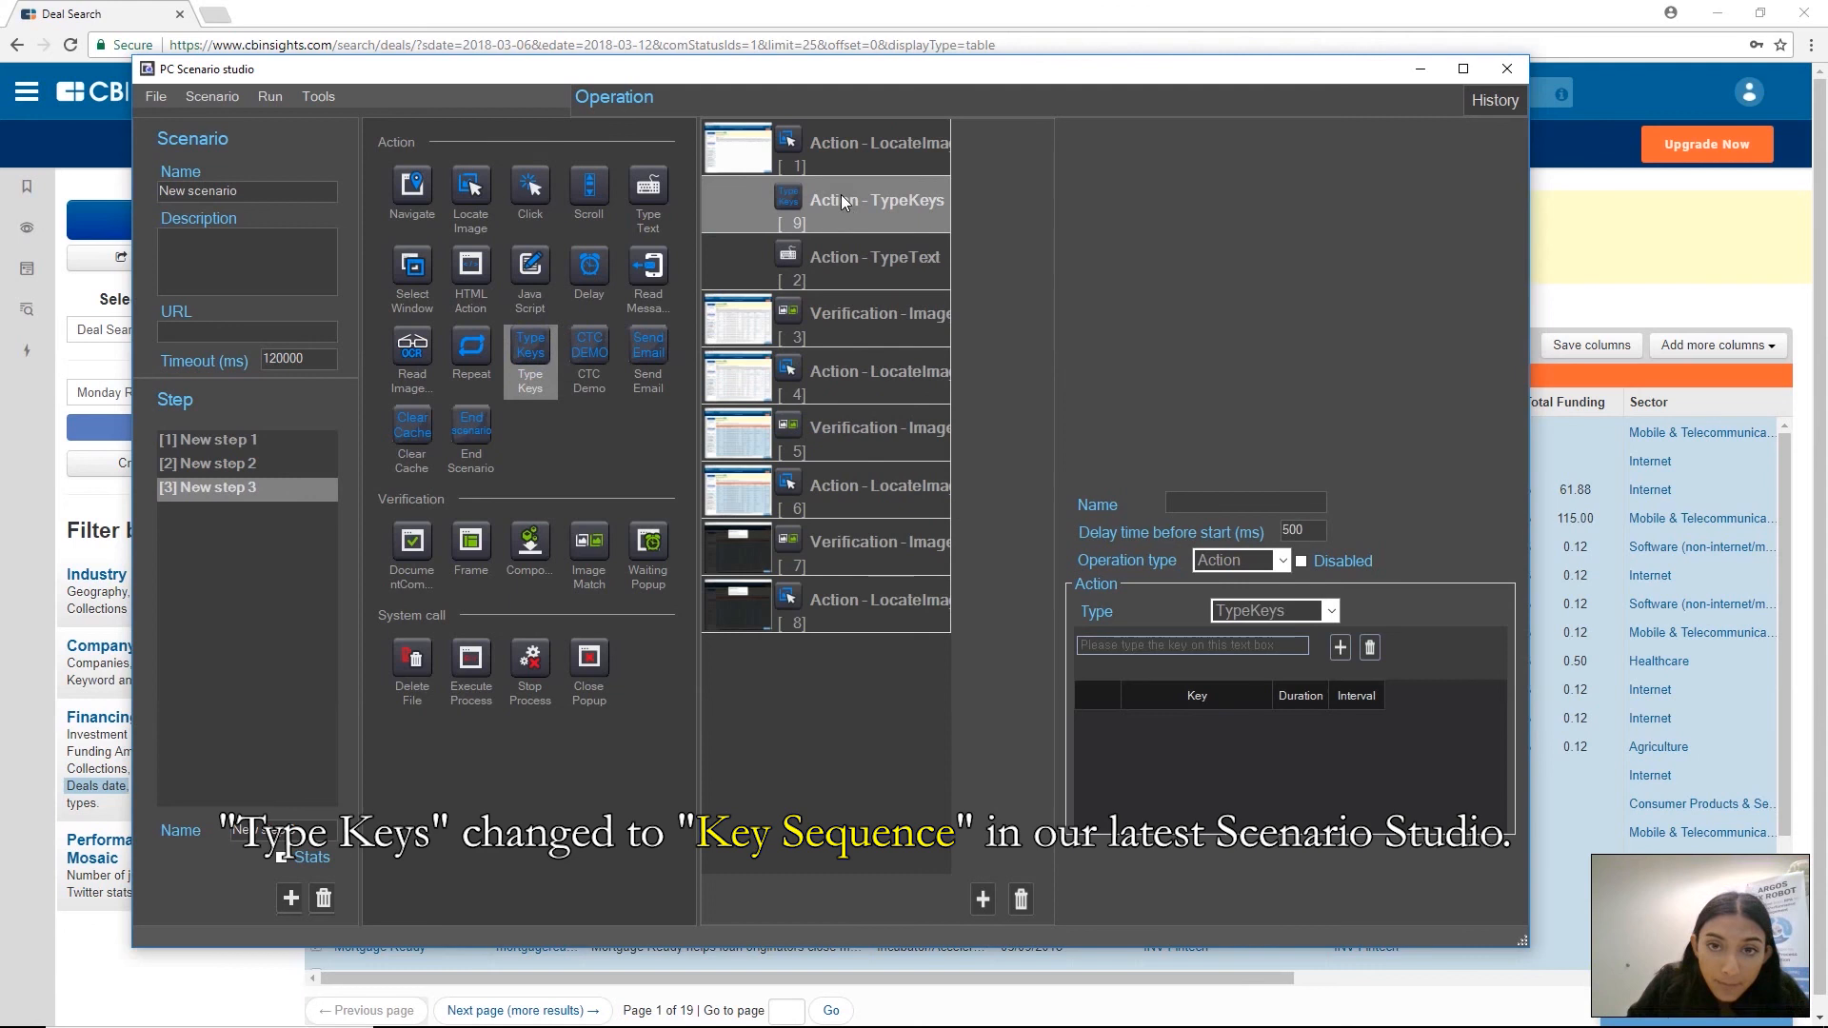
pyautogui.click(1190, 646)
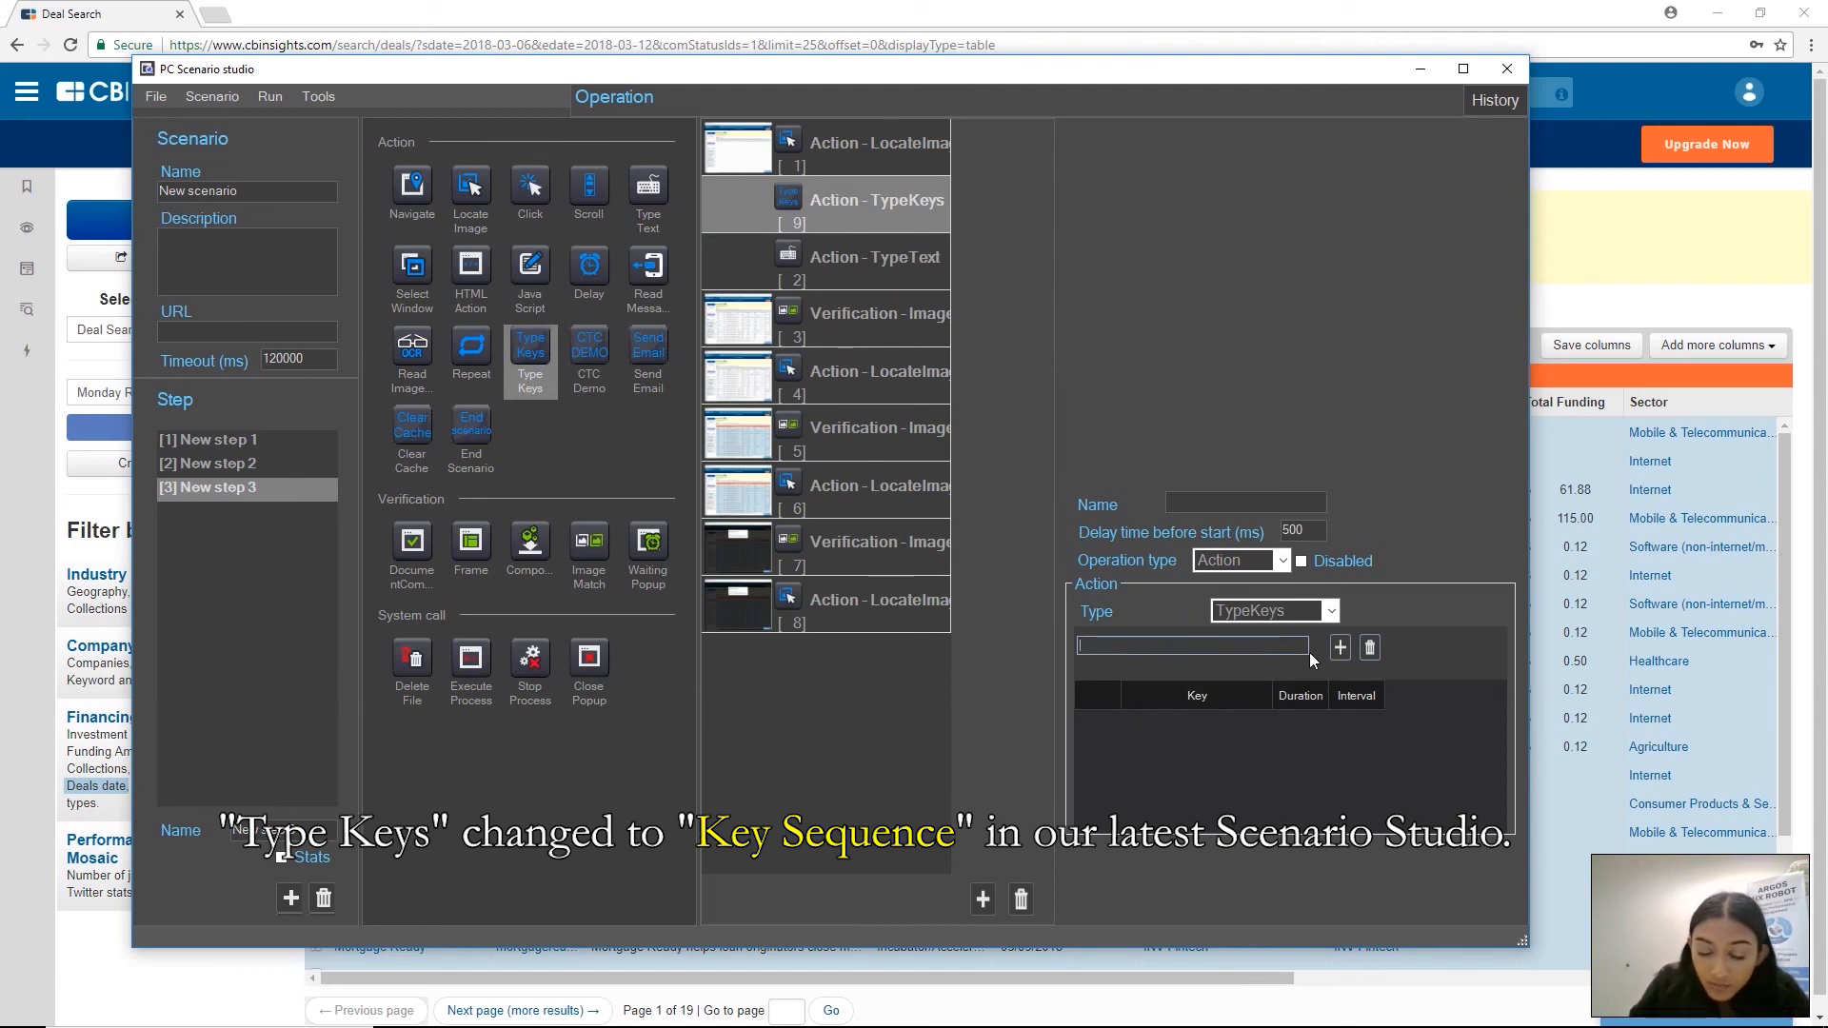
pyautogui.press('Down')
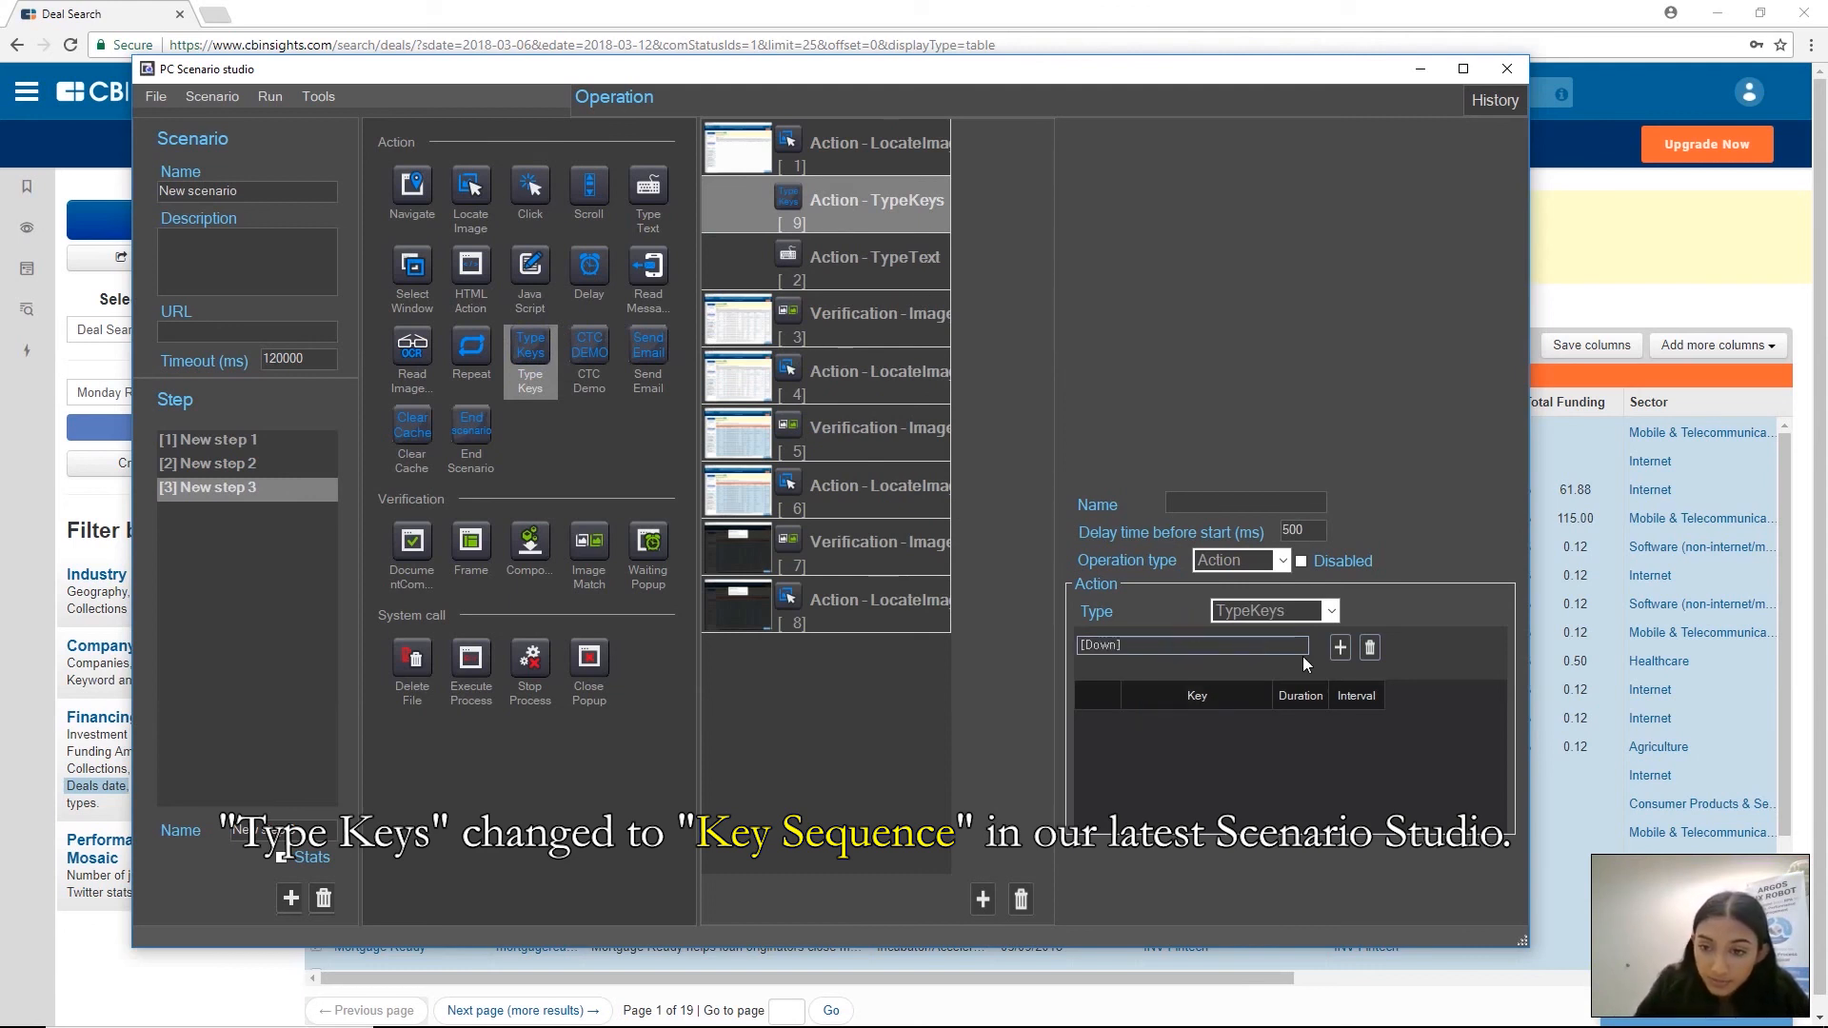
pyautogui.click(1340, 647)
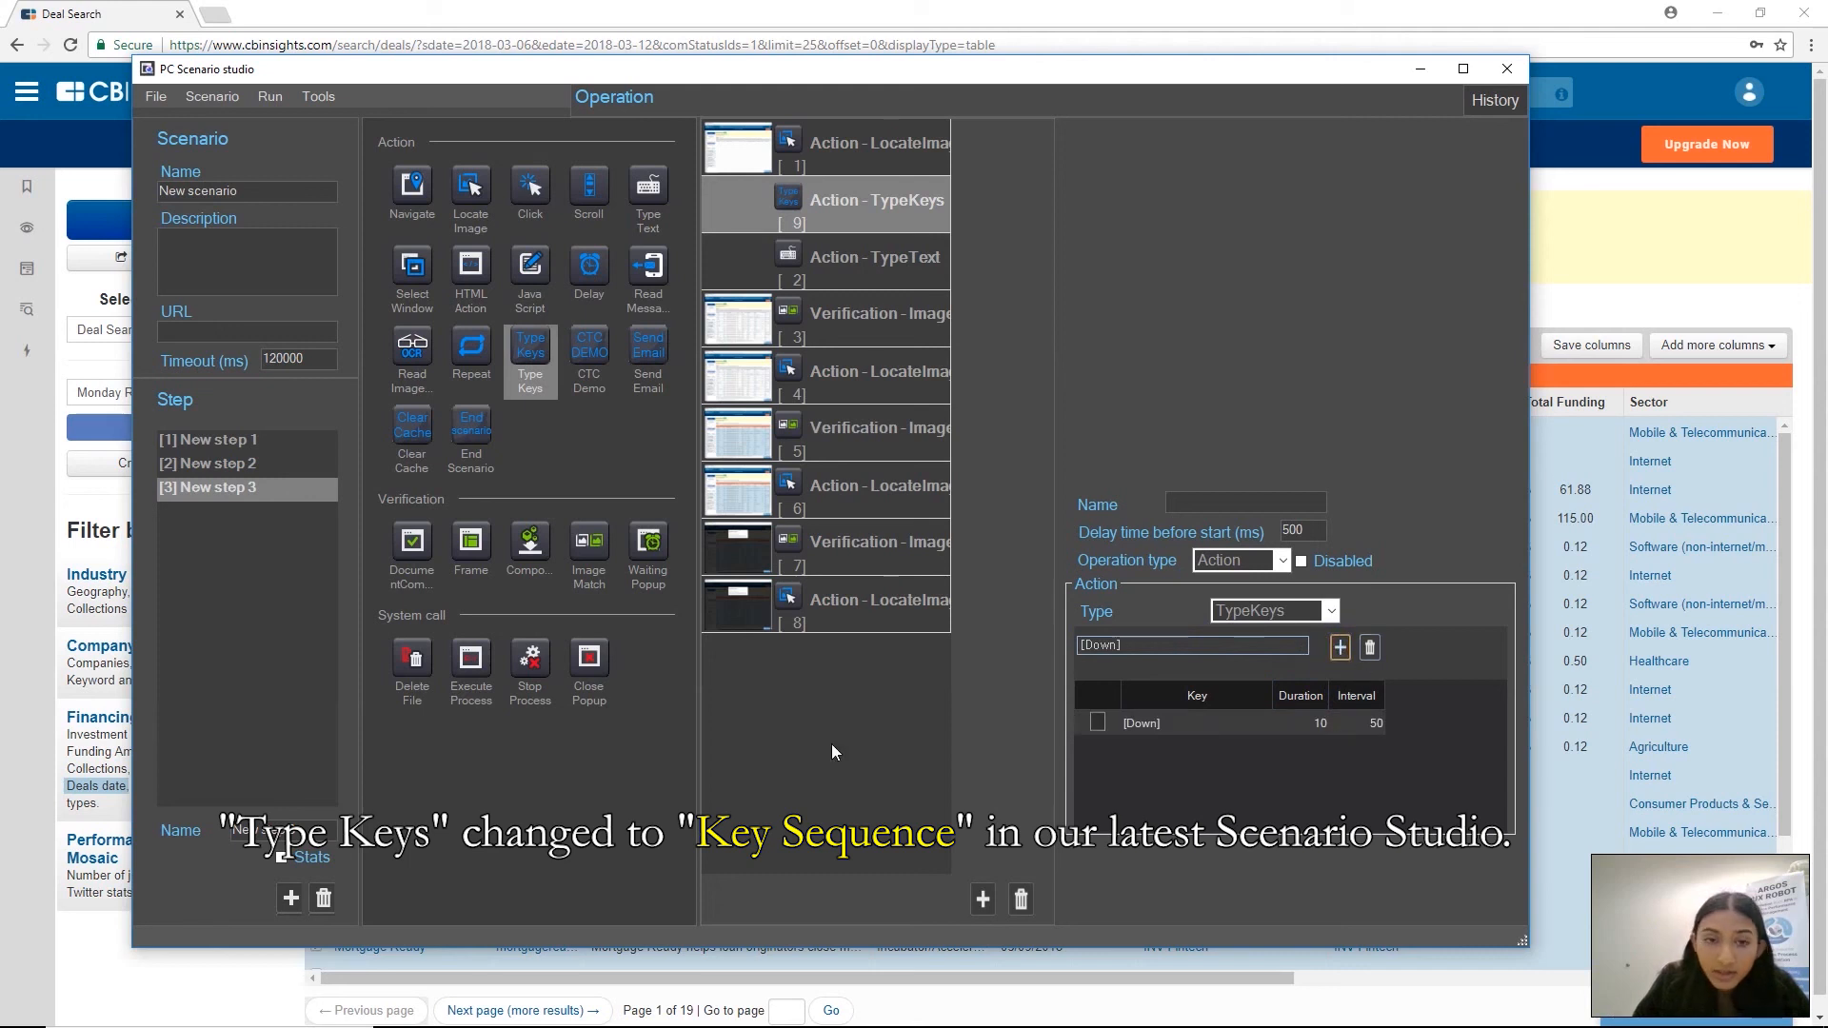
# Insert a second Type Keys action after the Down key action and put the Enter key in its key list
pyautogui.moveTo(528, 352)
pyautogui.mouseDown()
pyautogui.moveTo(643, 336)
pyautogui.moveTo(871, 257)
pyautogui.mouseUp()
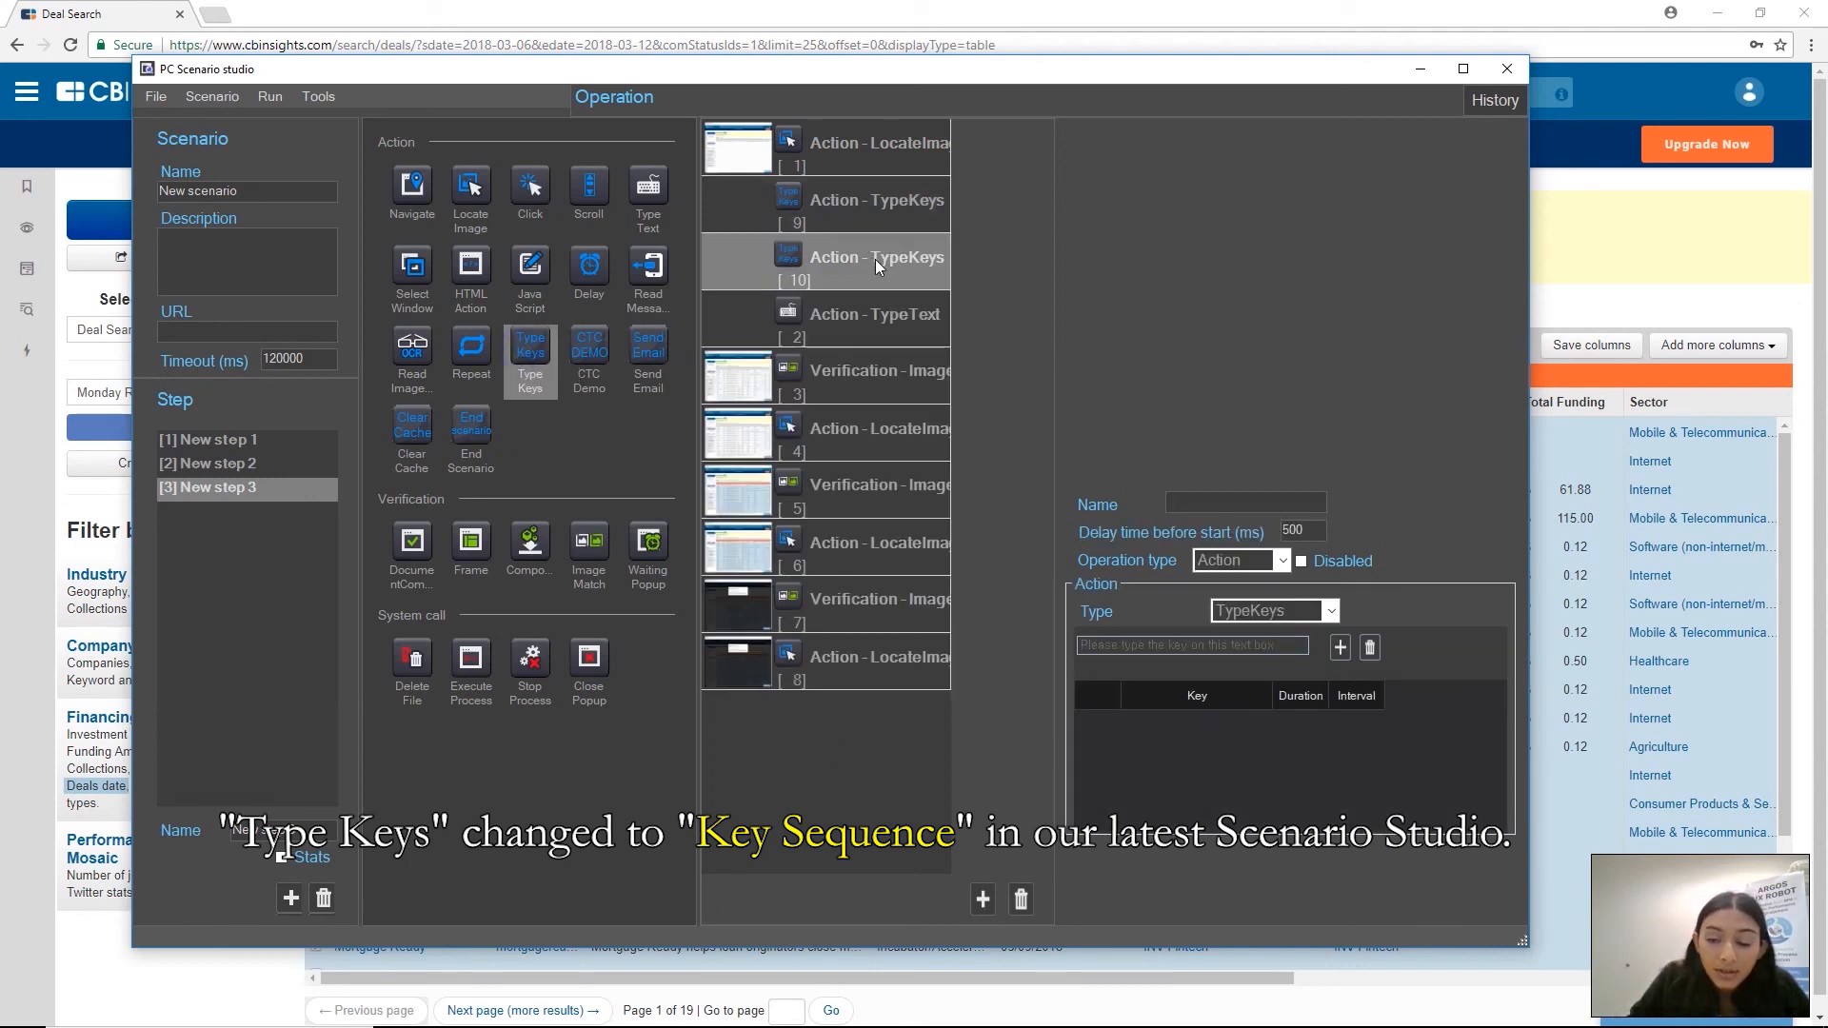
pyautogui.click(1208, 647)
pyautogui.press('Return')
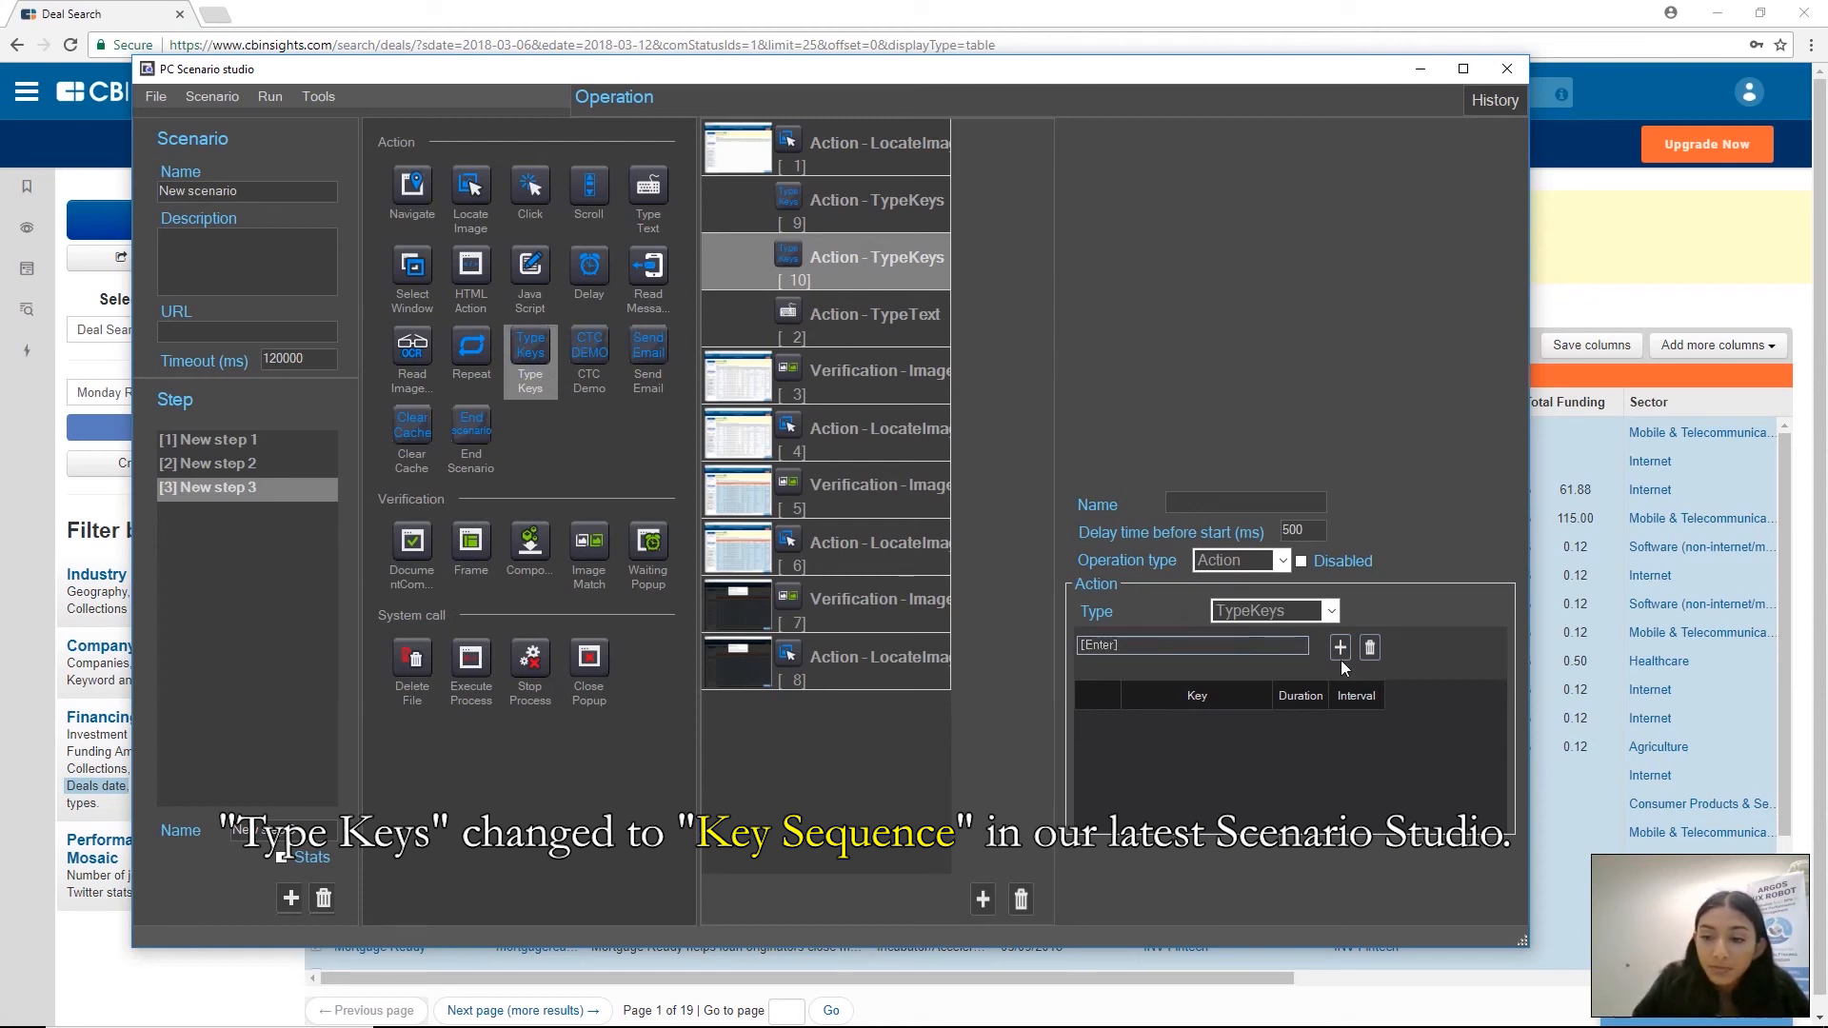
pyautogui.click(1340, 651)
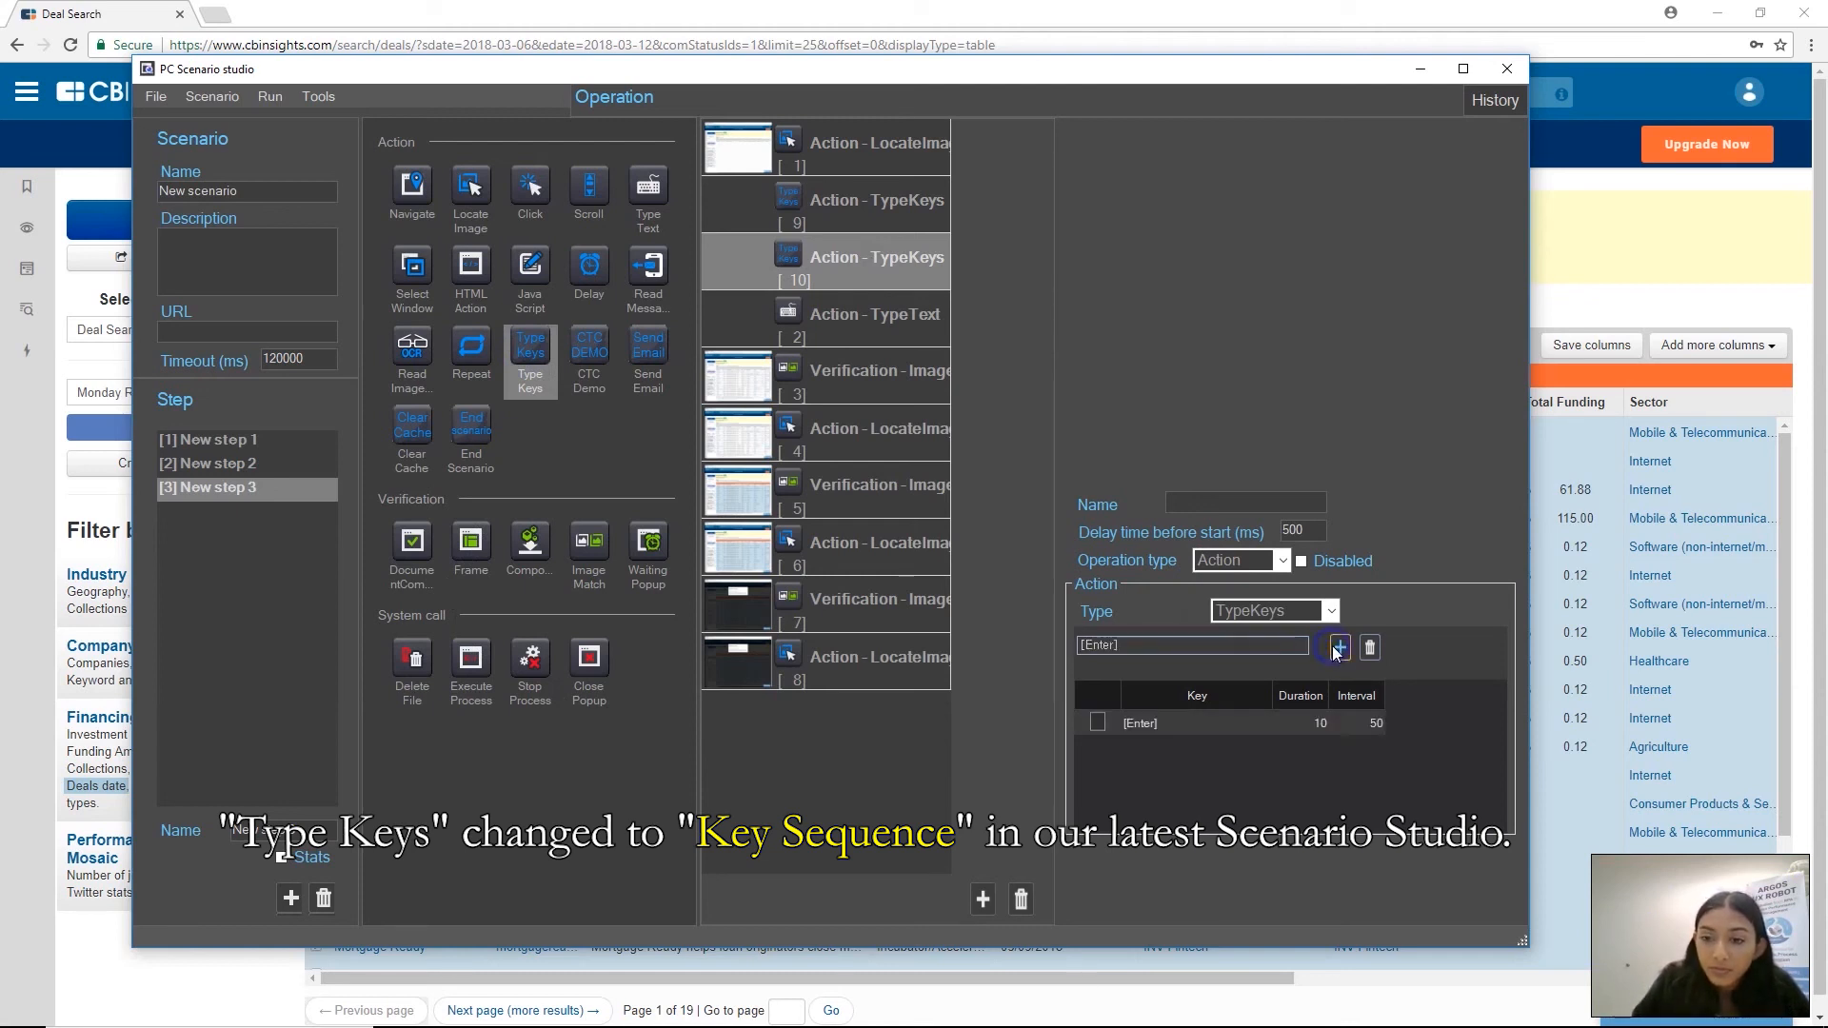
# Delete the recorded Type Text action with the value [Down][Return] from New step 3
pyautogui.click(871, 315)
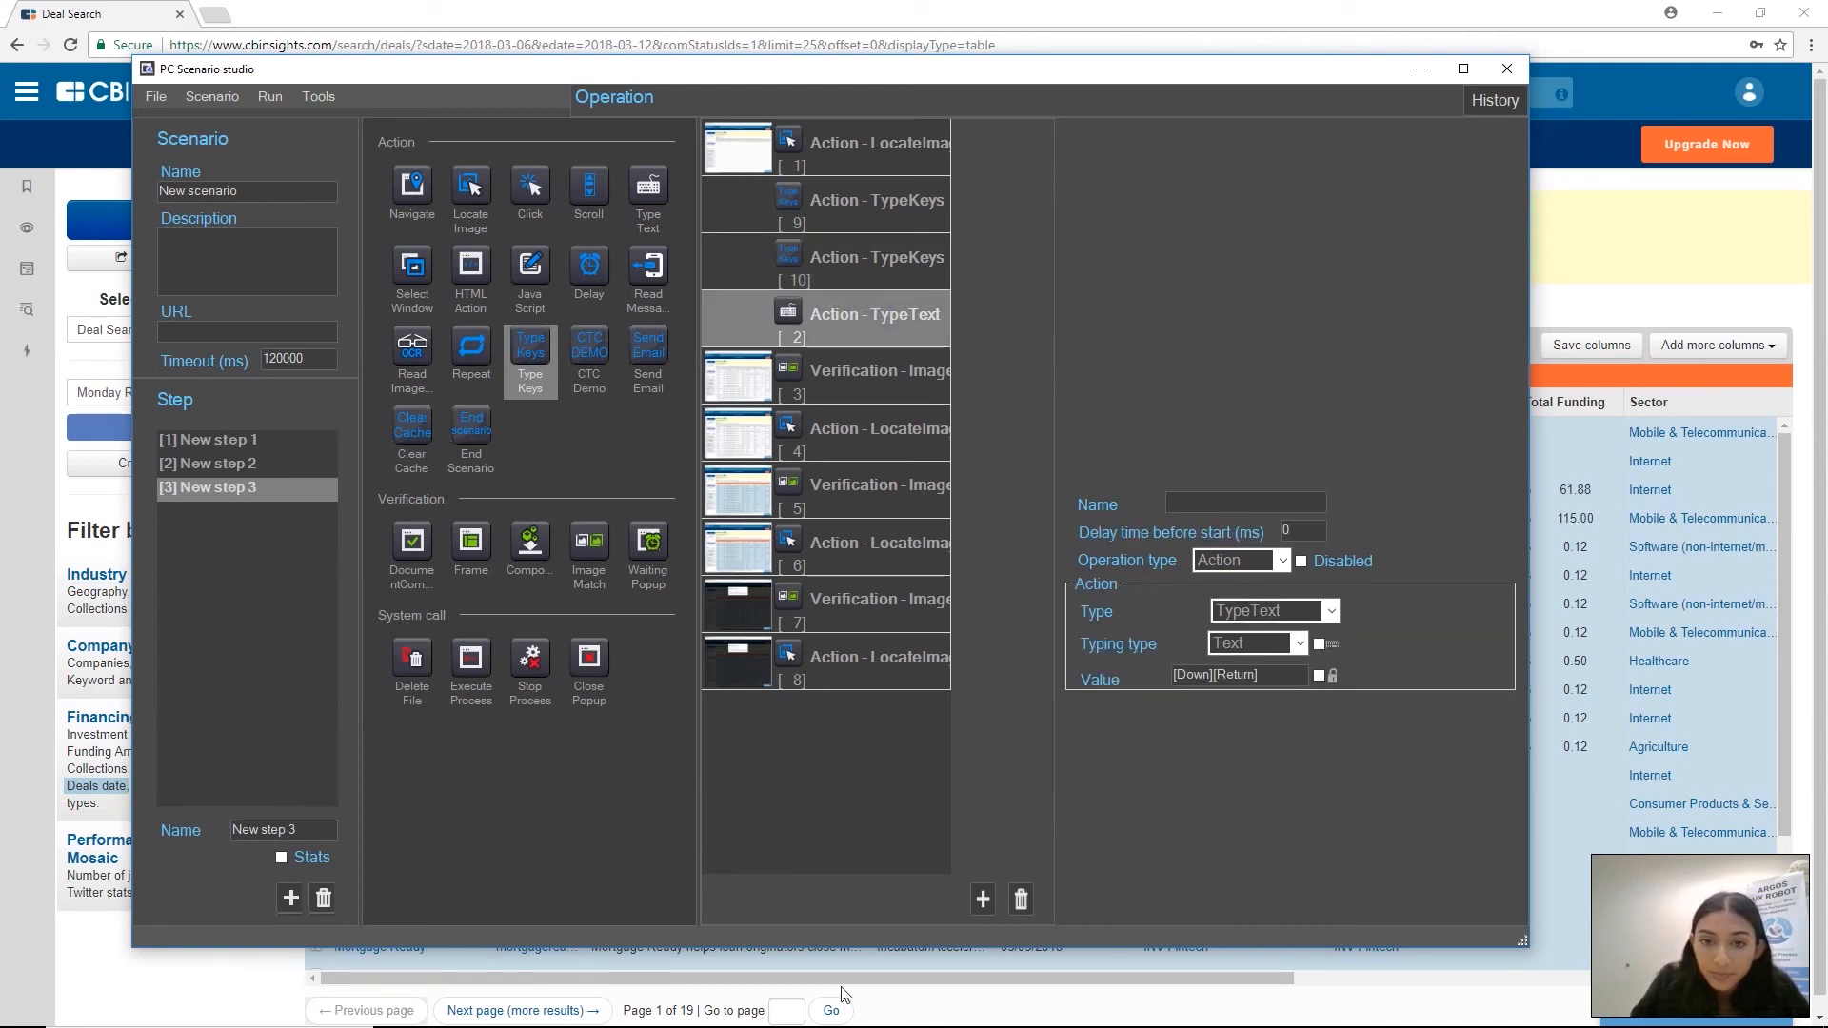
pyautogui.click(1021, 900)
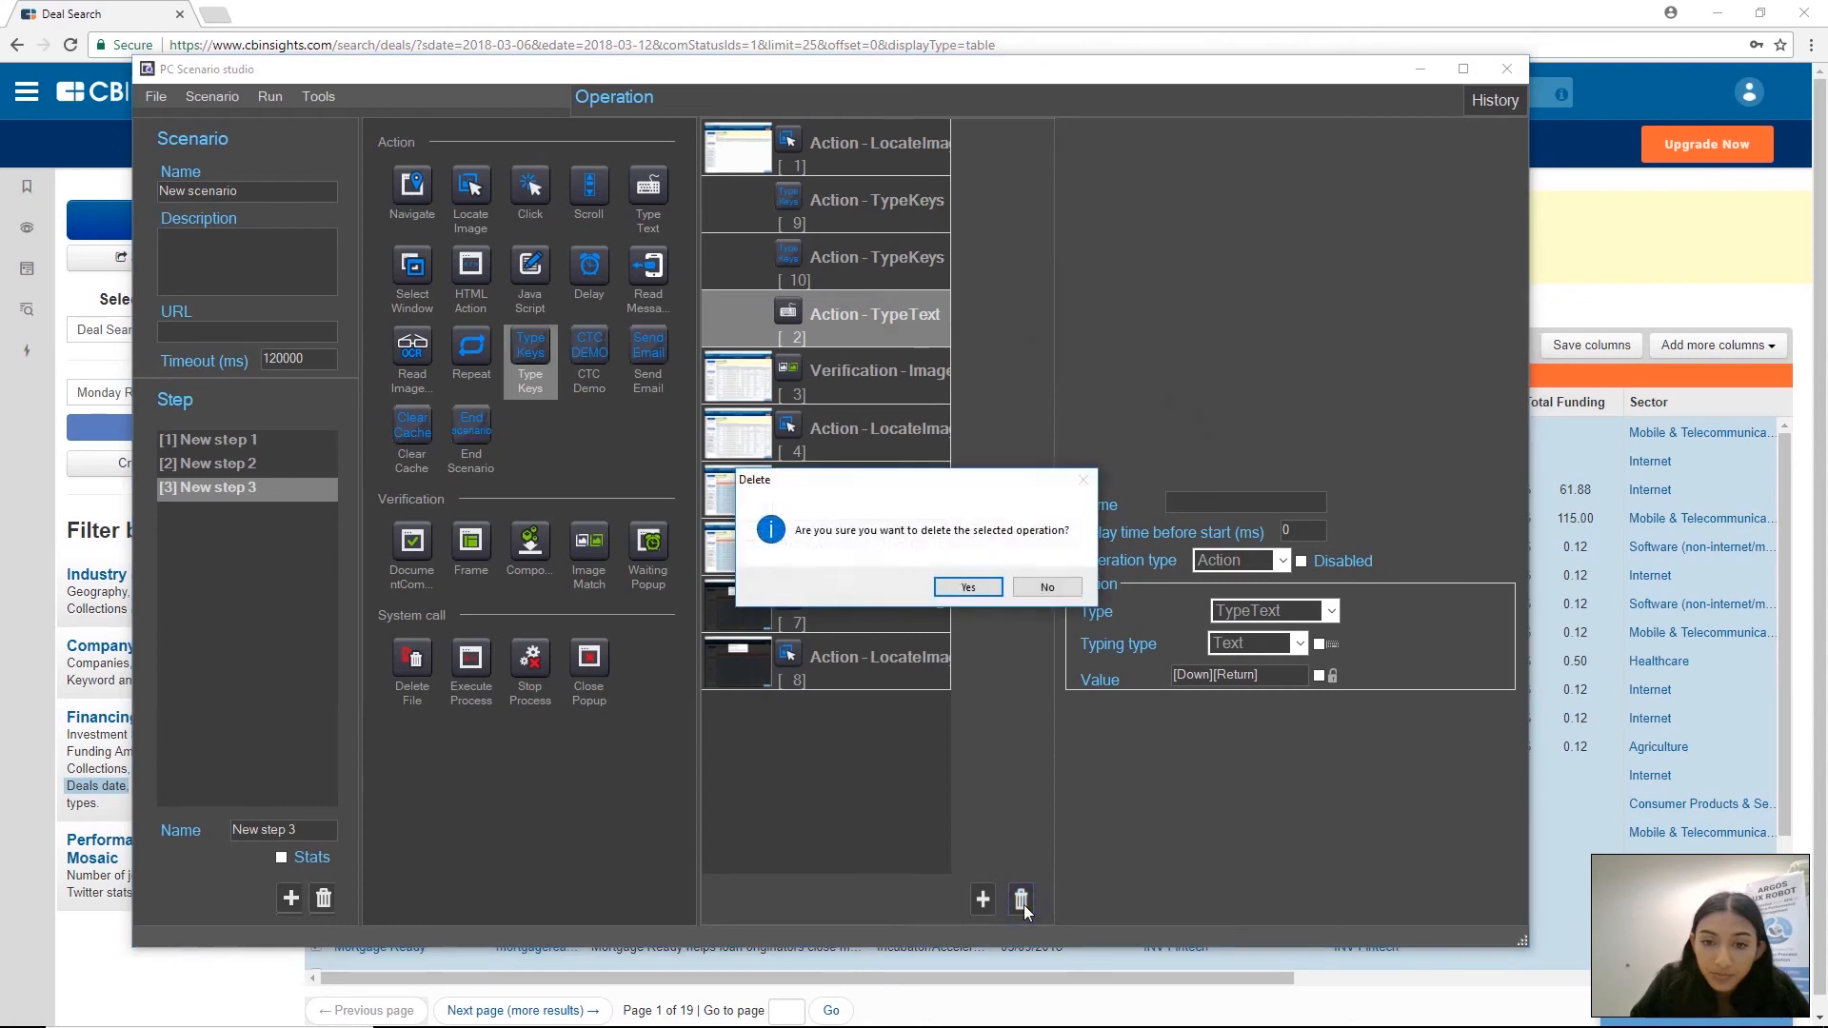
pyautogui.click(962, 584)
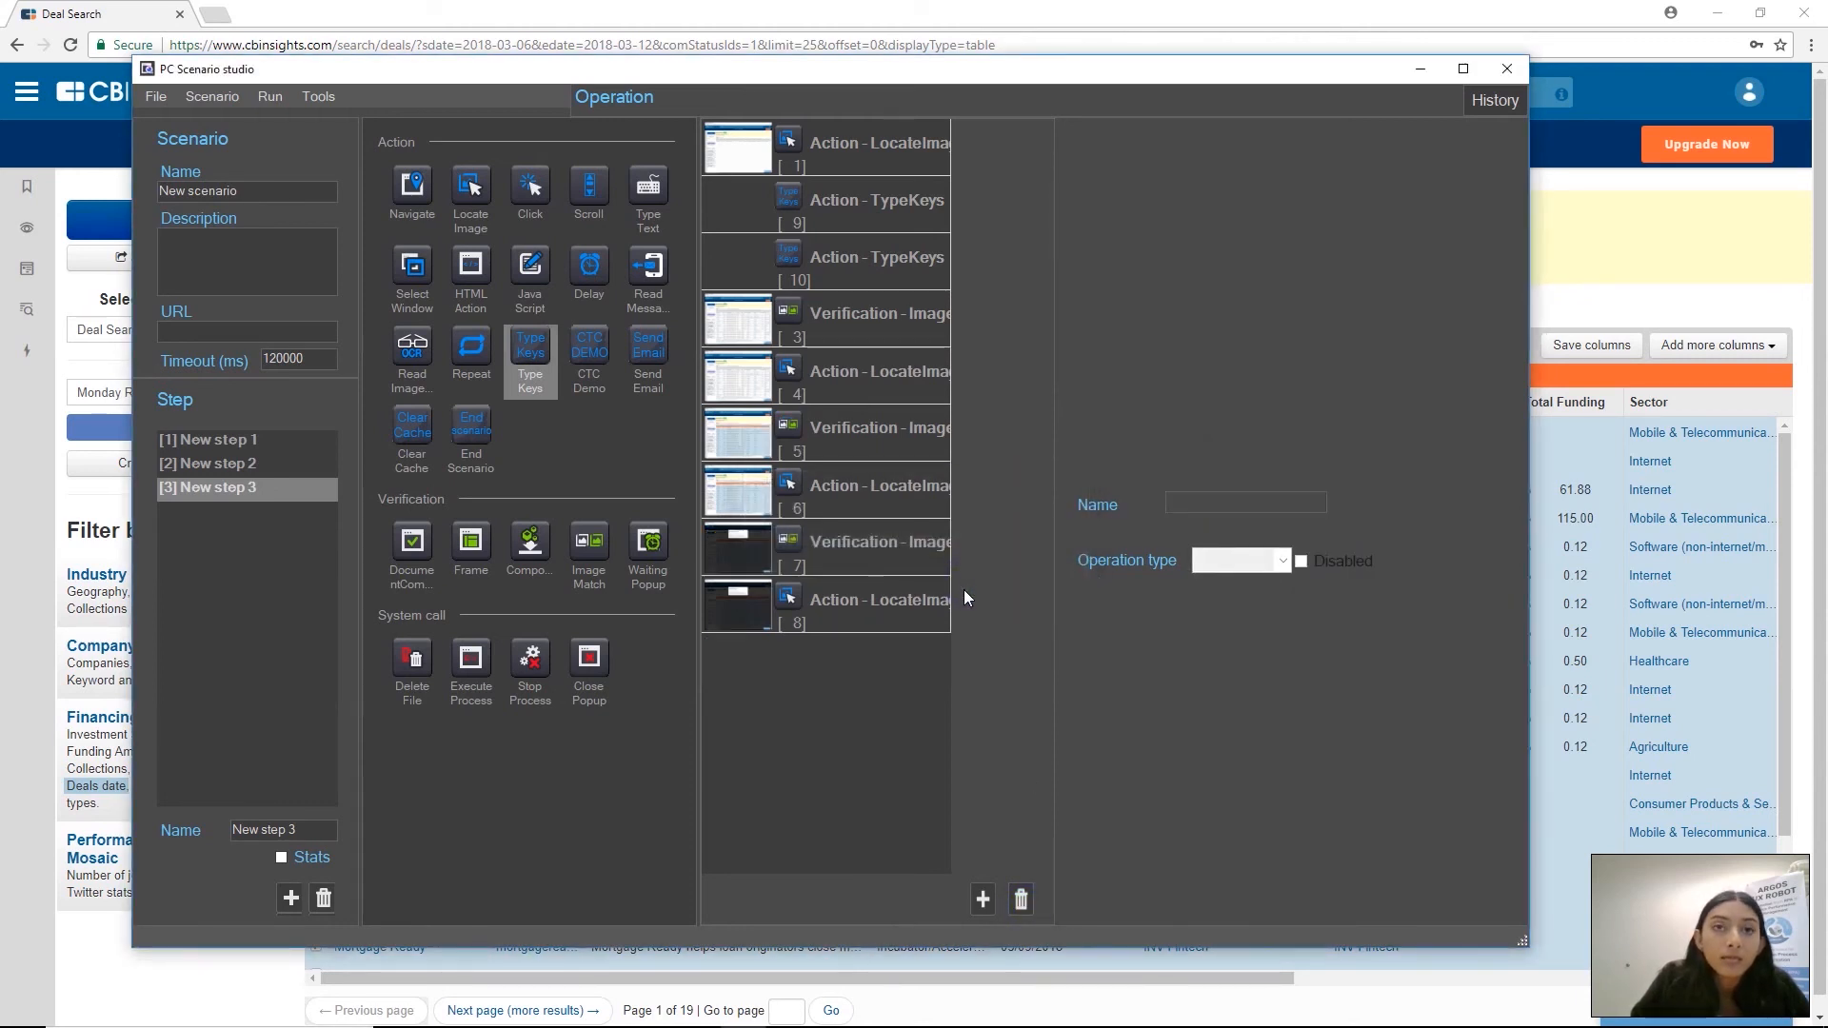
# Set the delay time before start to 1500 ms for both TypeKeys actions in New step 3, Down and Enter
pyautogui.click(887, 203)
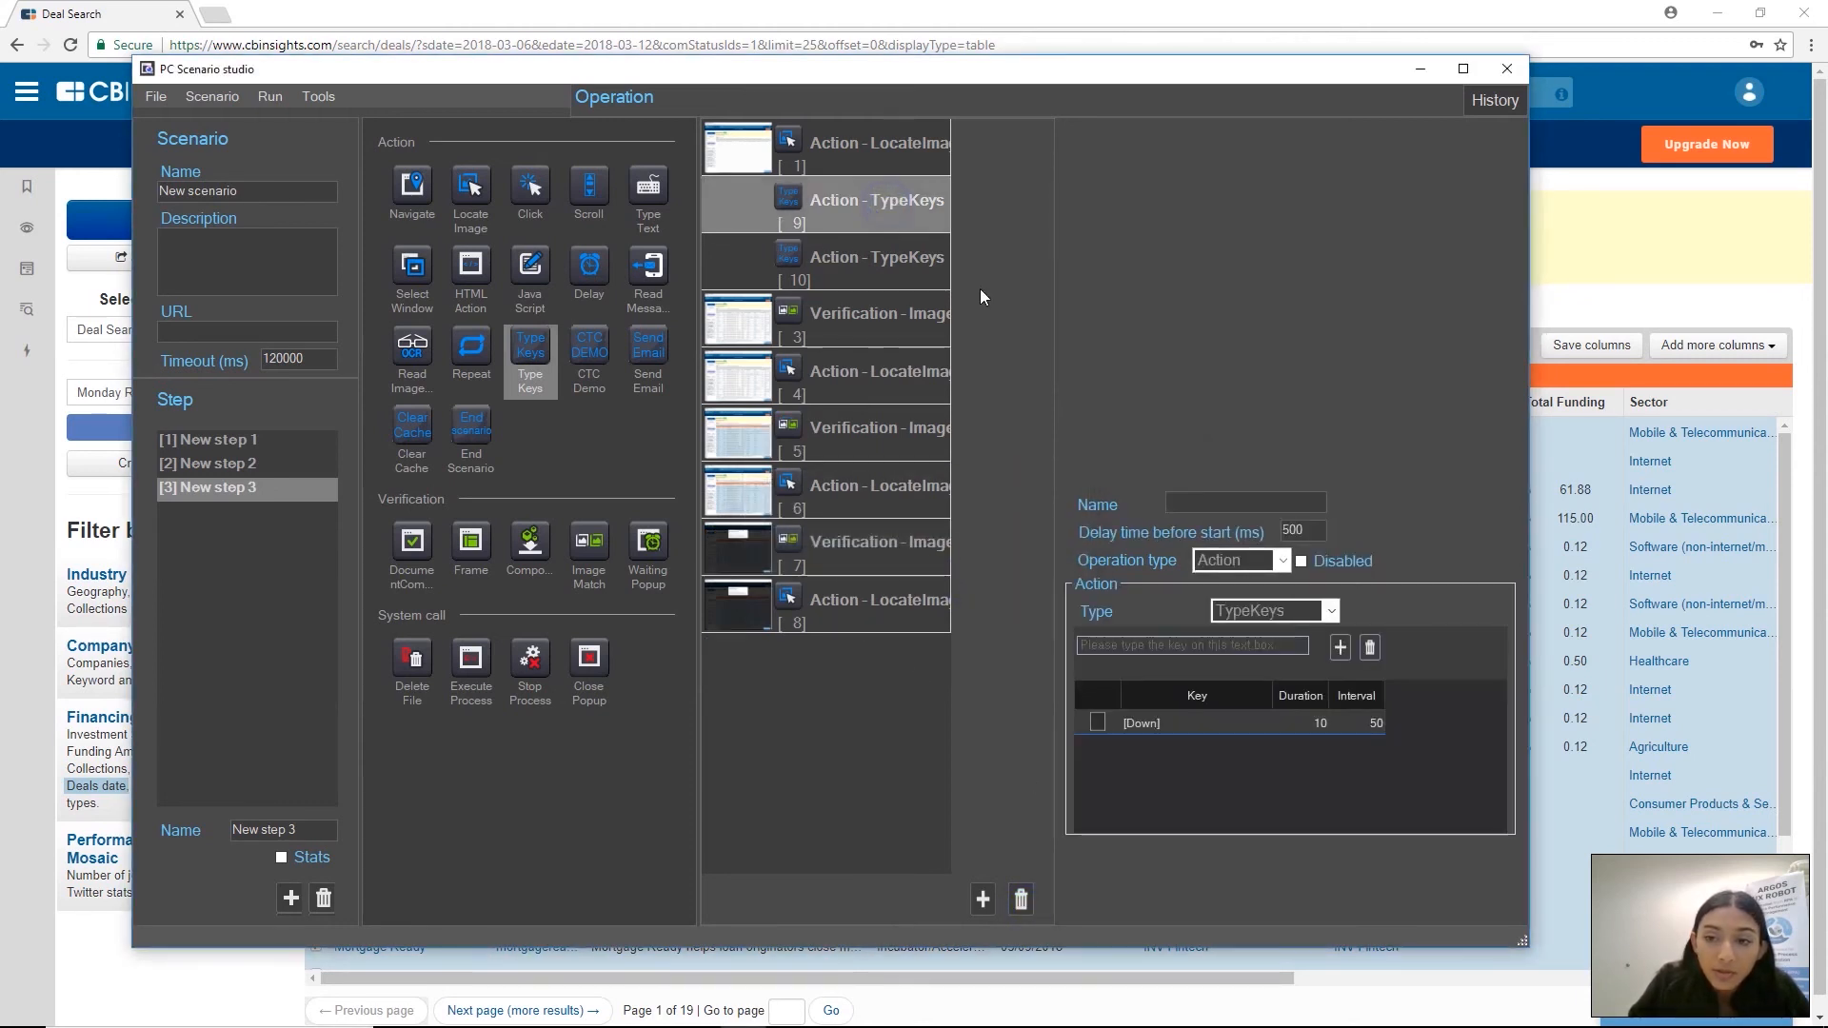
pyautogui.click(1284, 530)
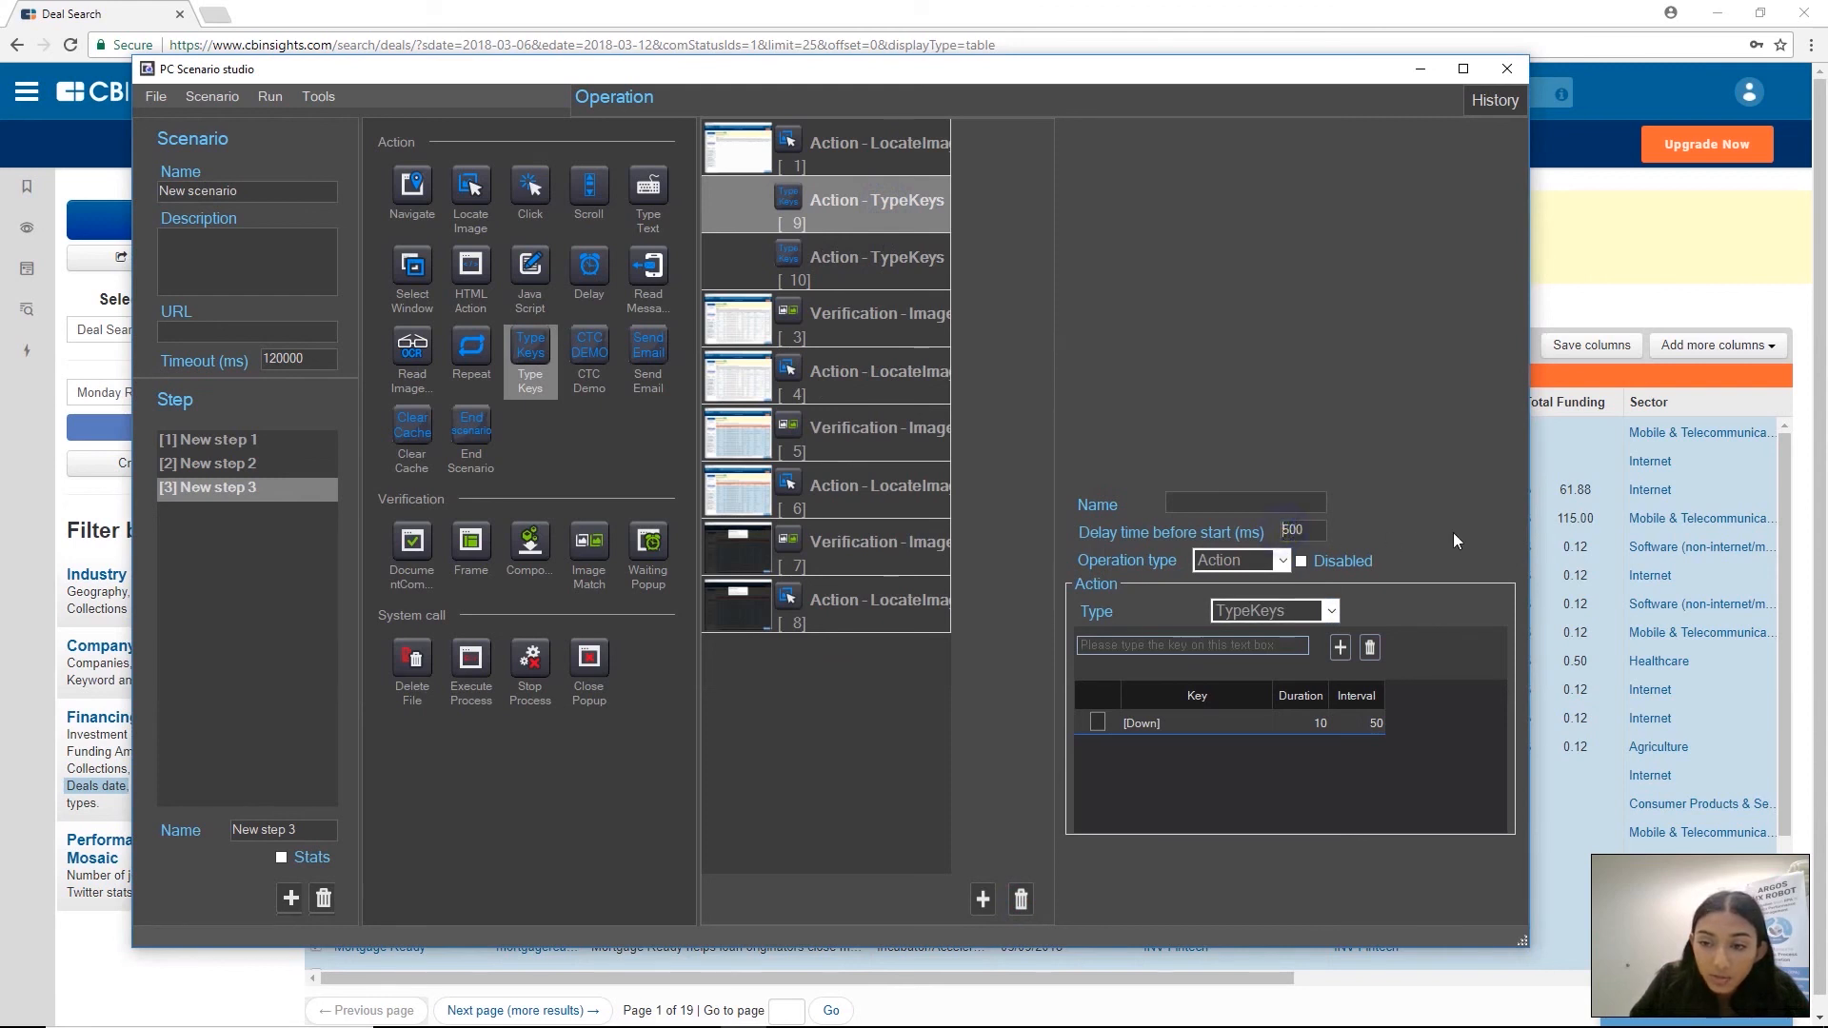
pyautogui.write('1')
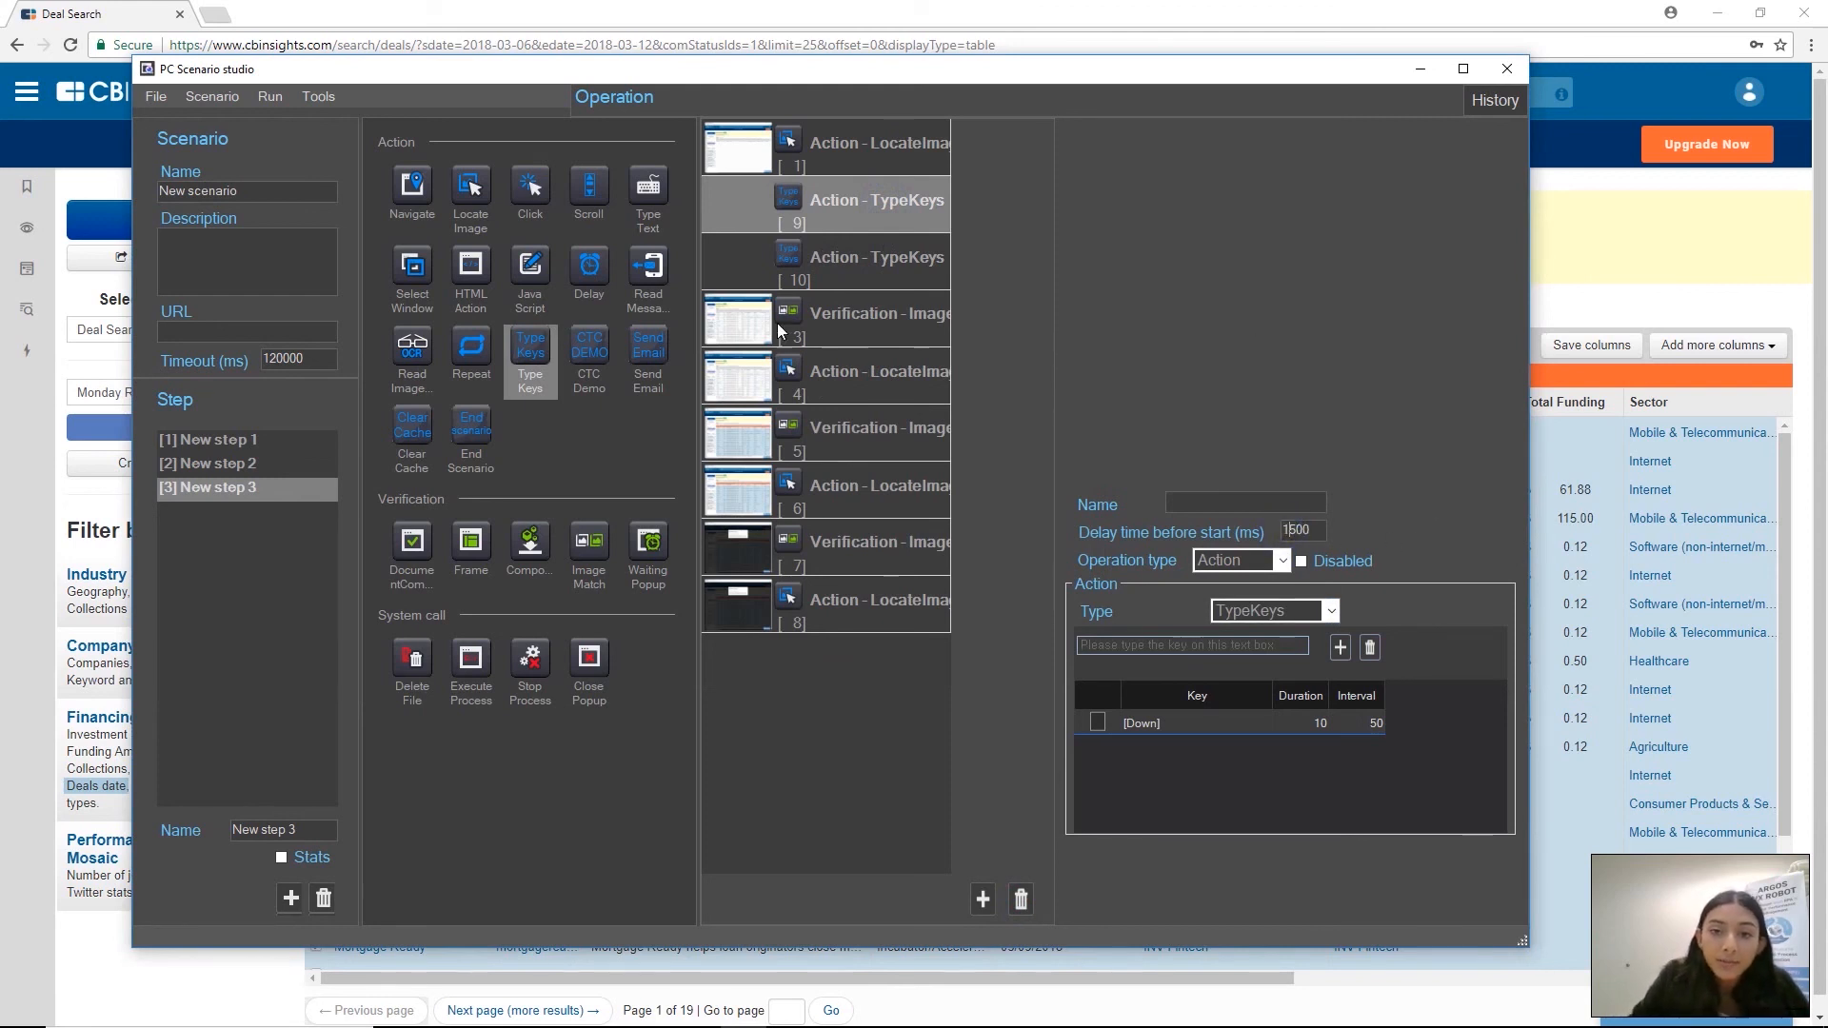
pyautogui.click(924, 269)
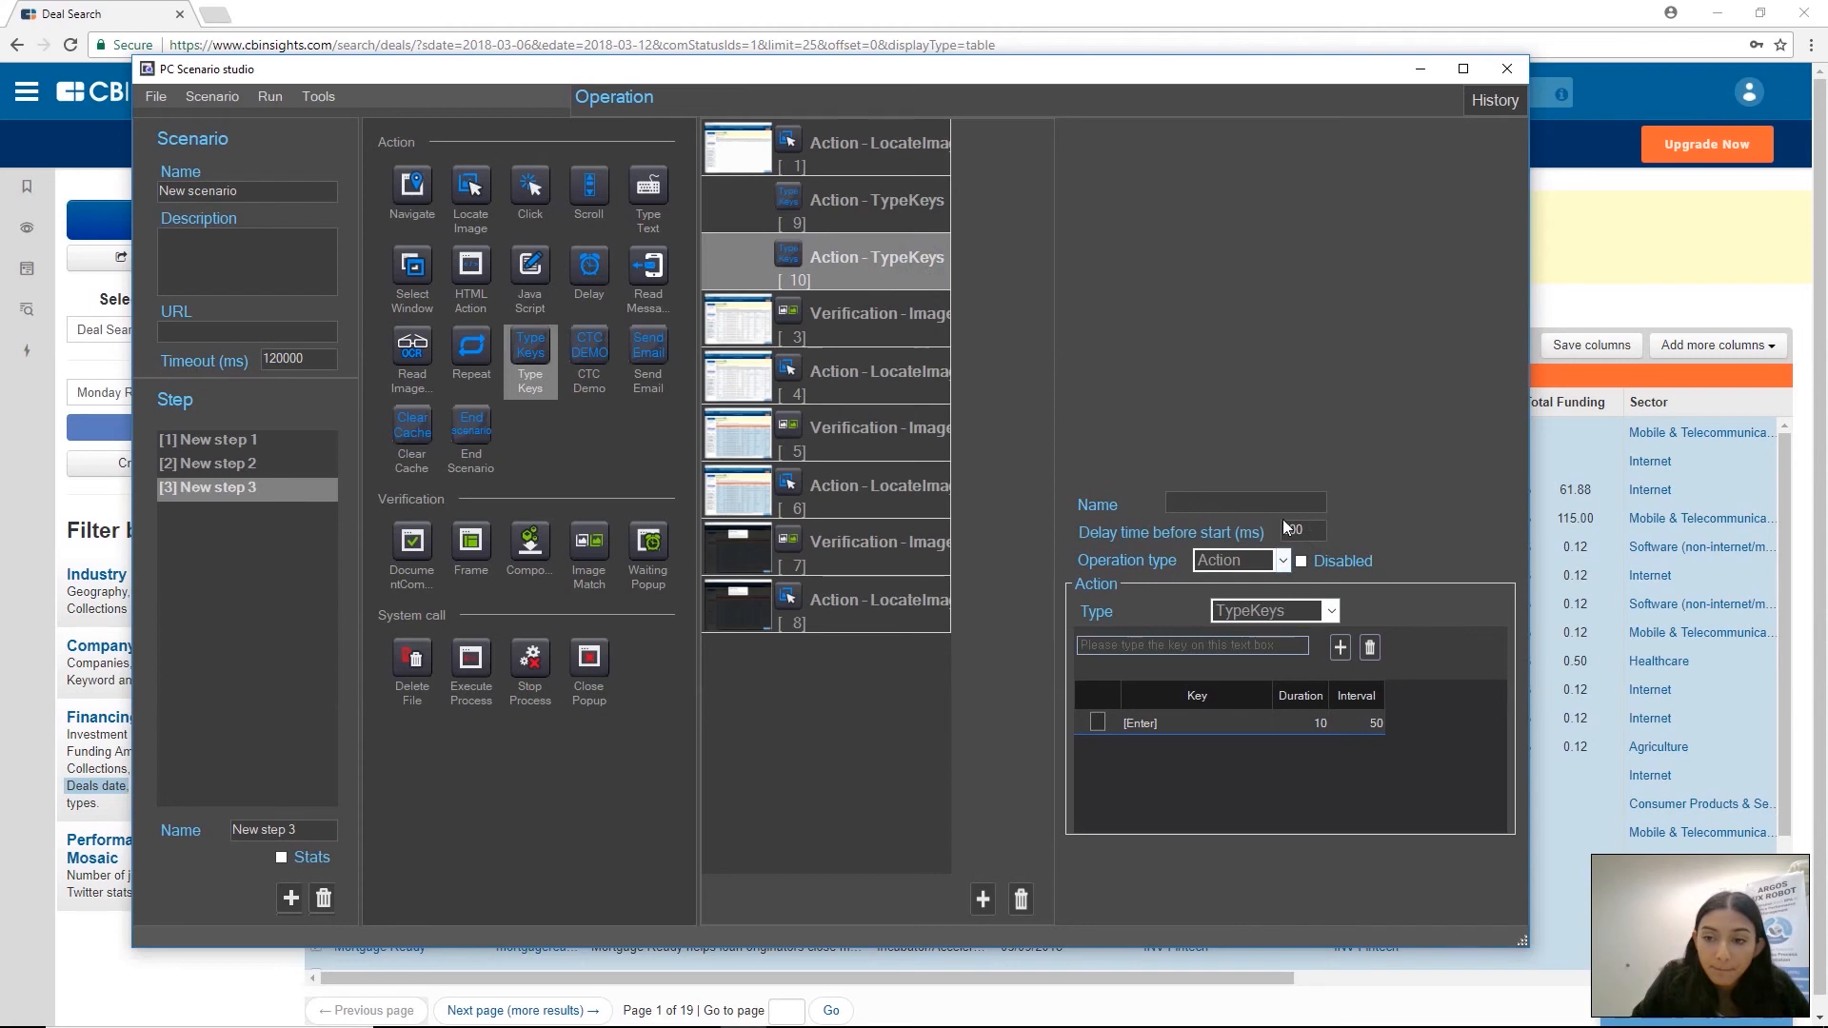
pyautogui.click(1287, 529)
pyautogui.write('1')
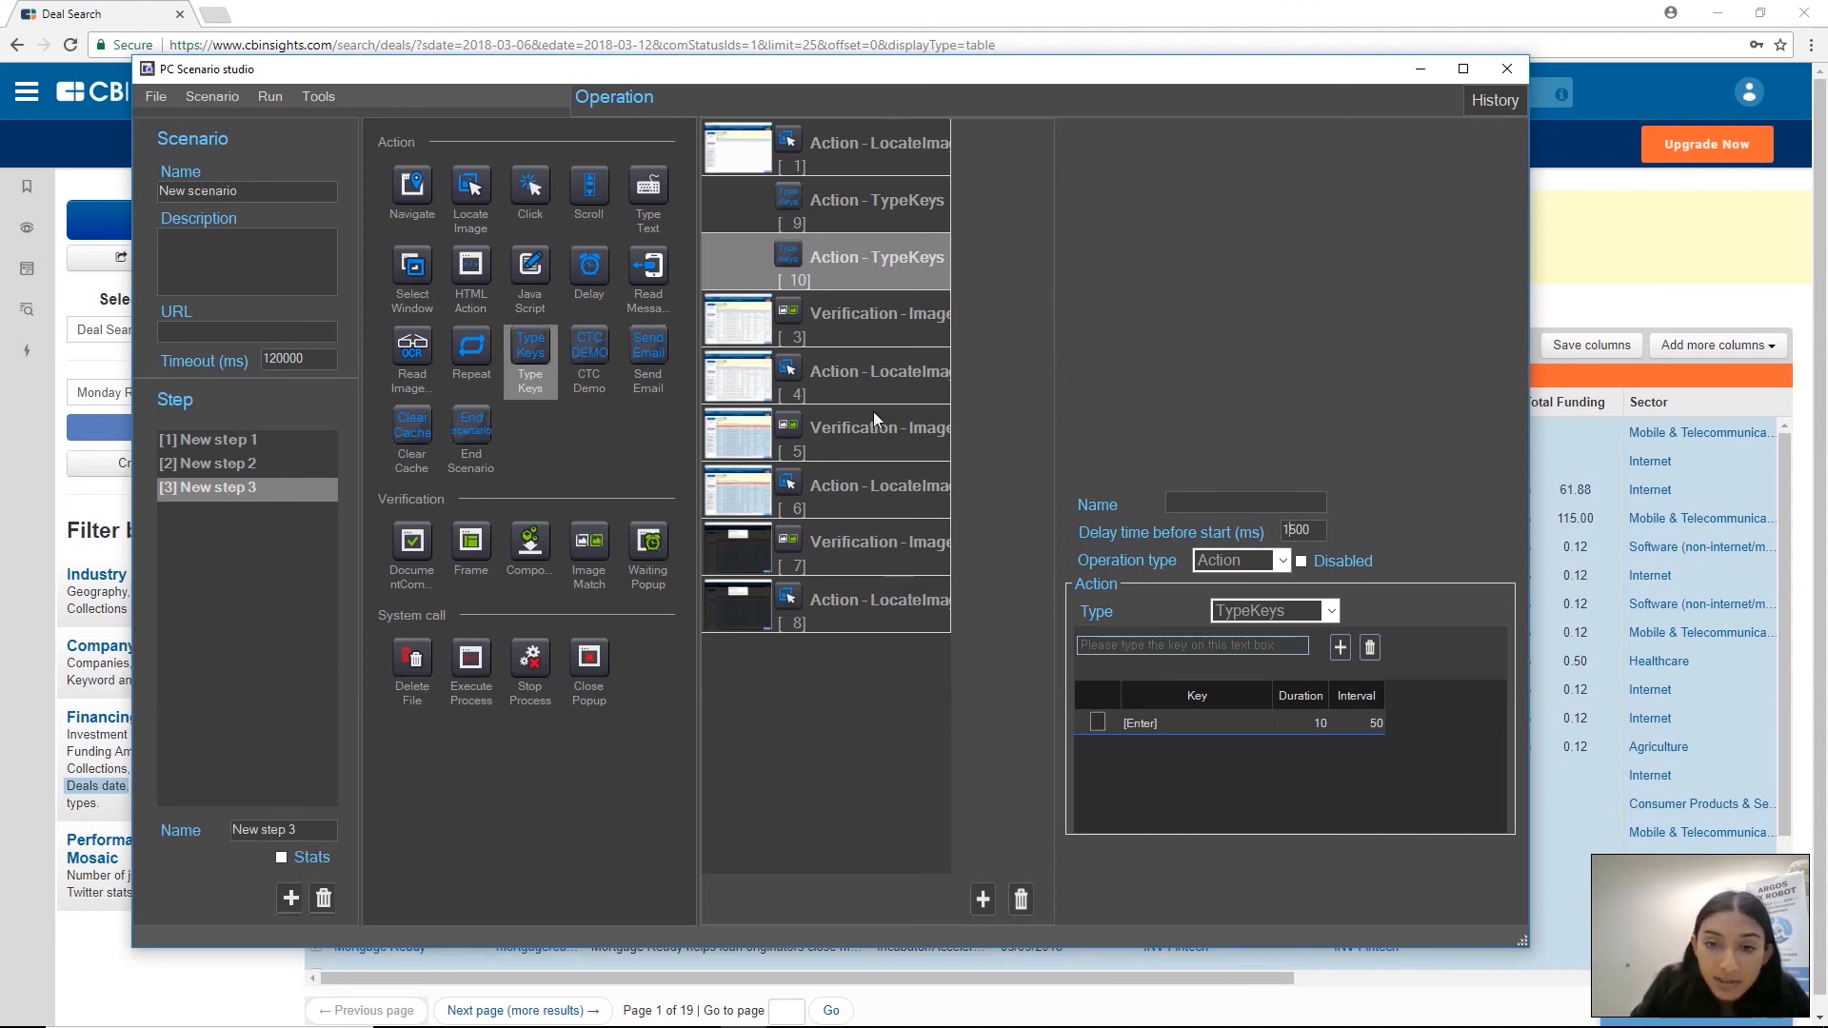
# Set the delay before start to 5000 ms for LocateImage action 4 and 2000 ms for LocateImage action 6 in New step 3
pyautogui.click(882, 386)
pyautogui.doubleClick(1307, 530)
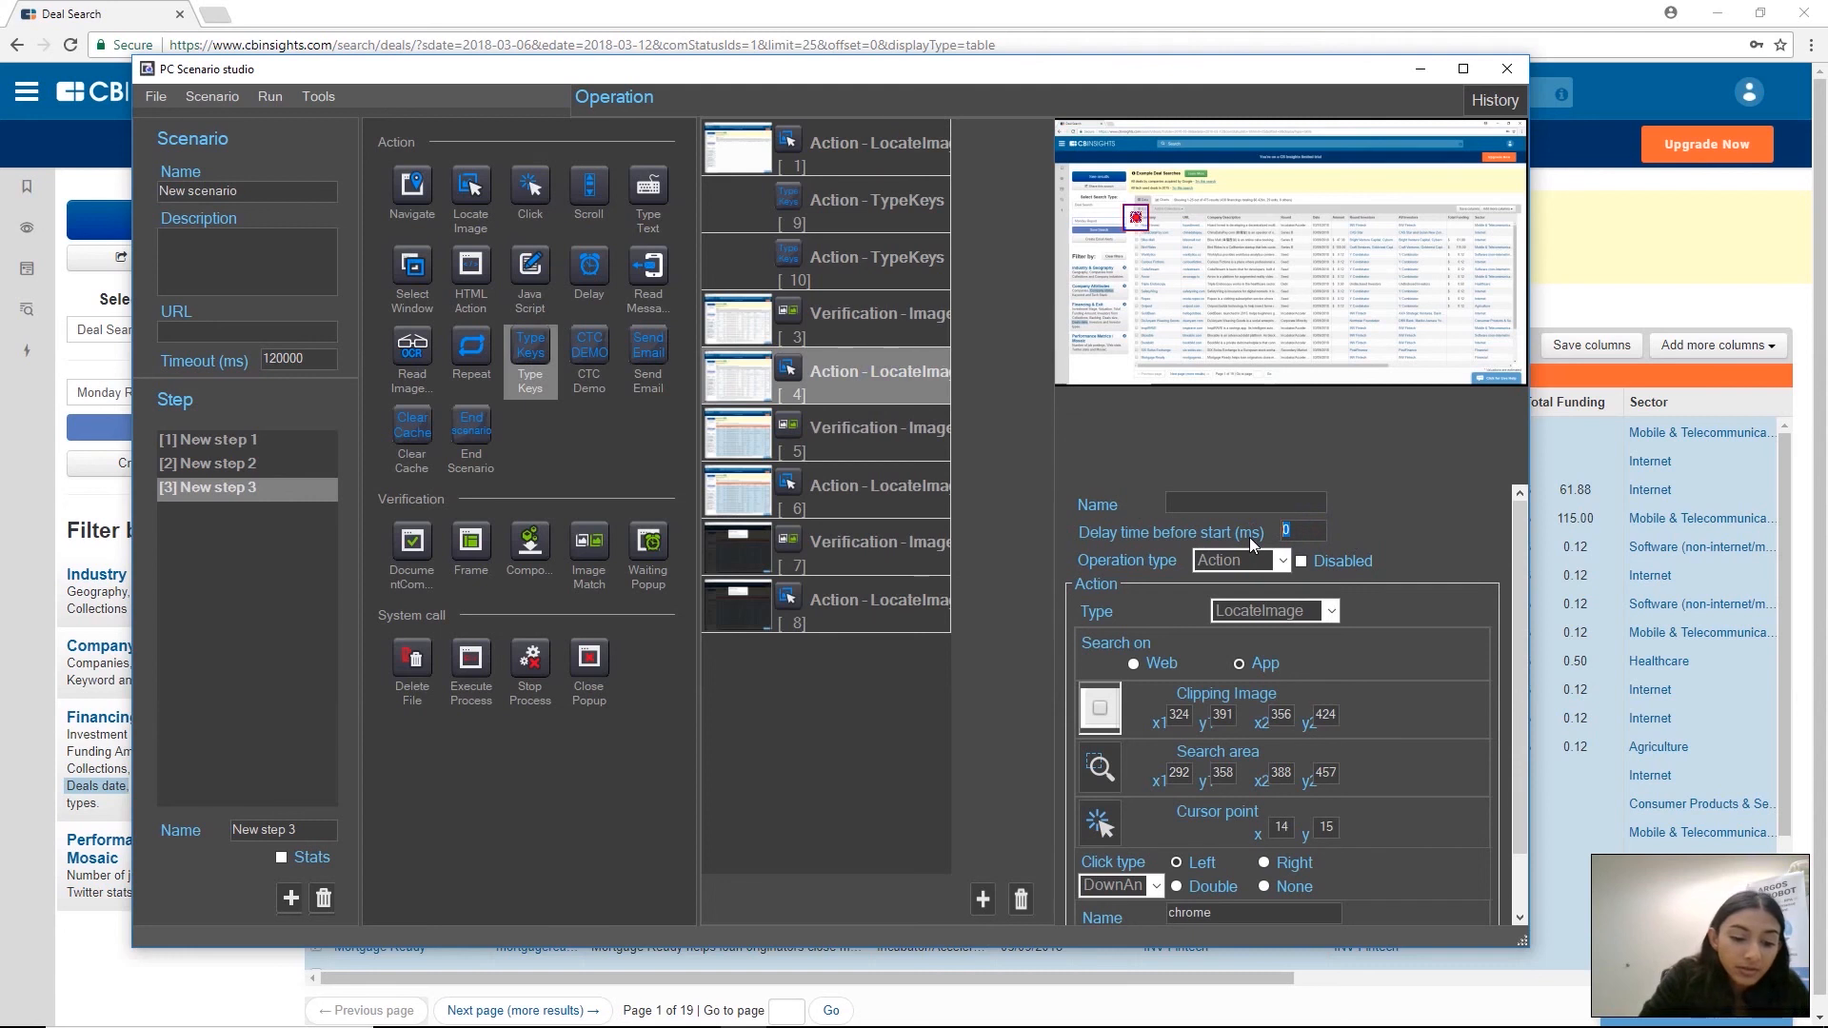
pyautogui.write('5000')
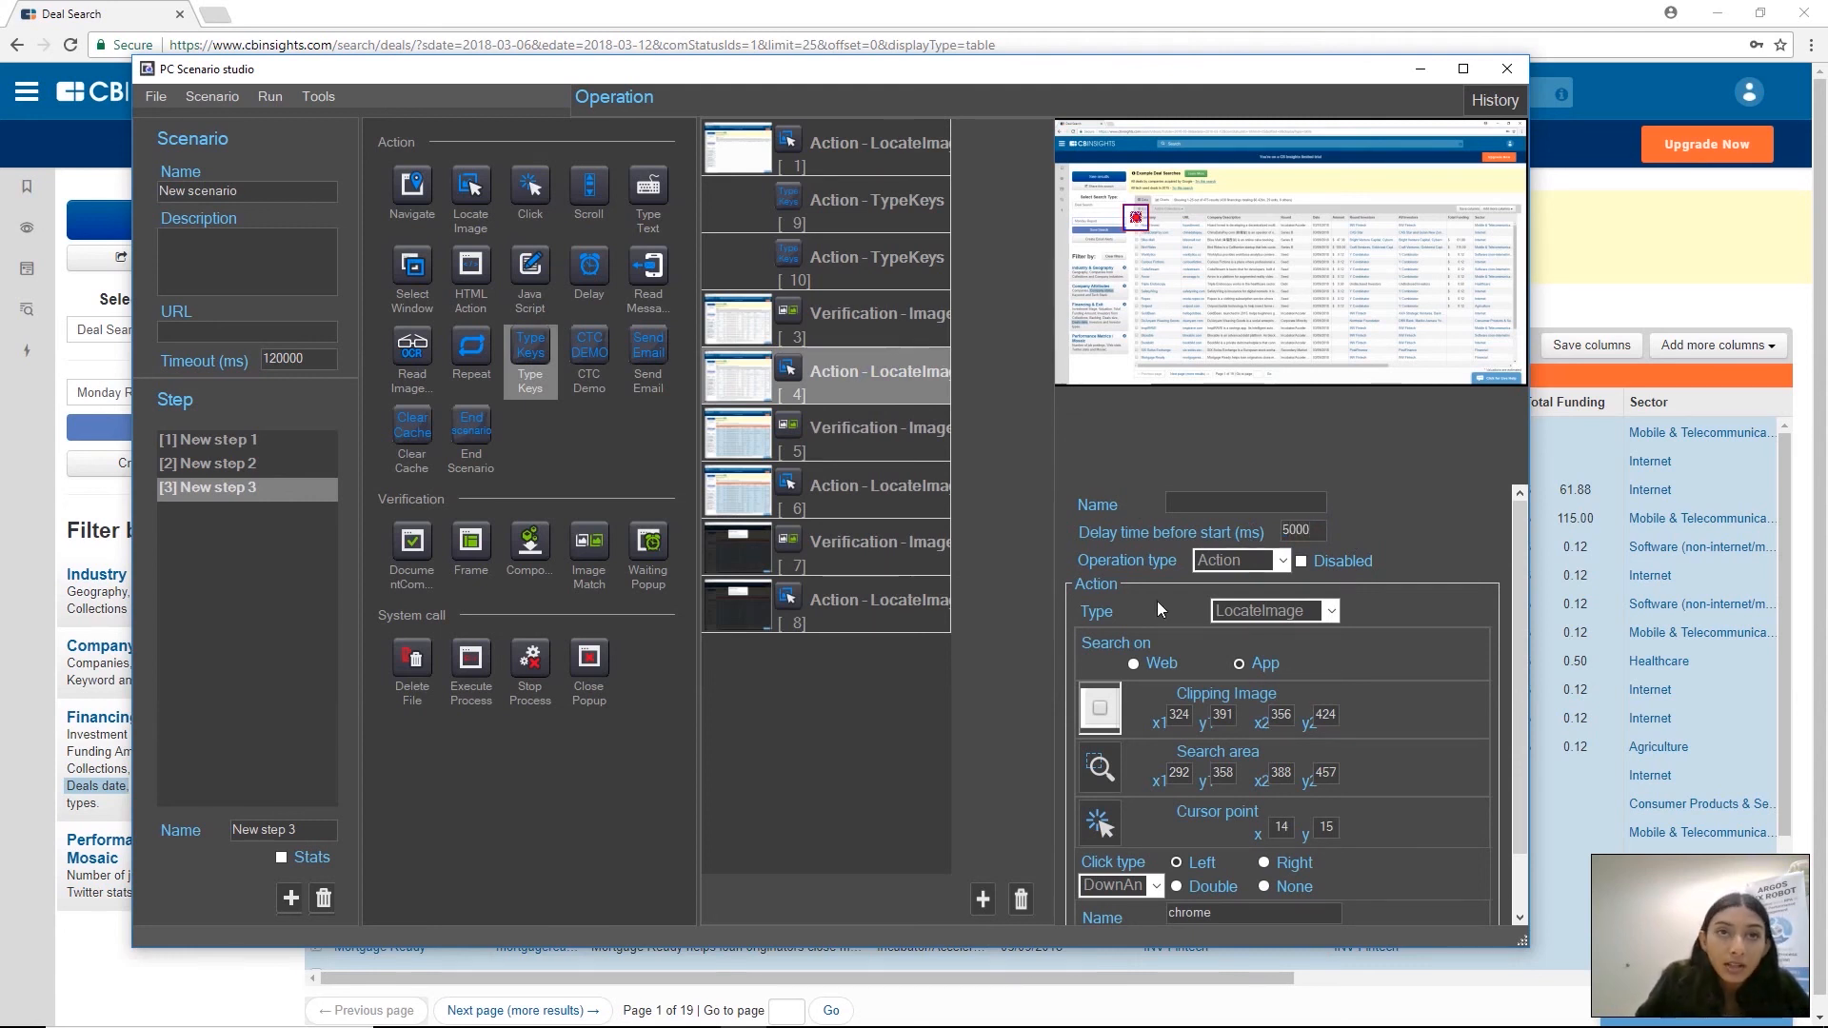
pyautogui.click(881, 501)
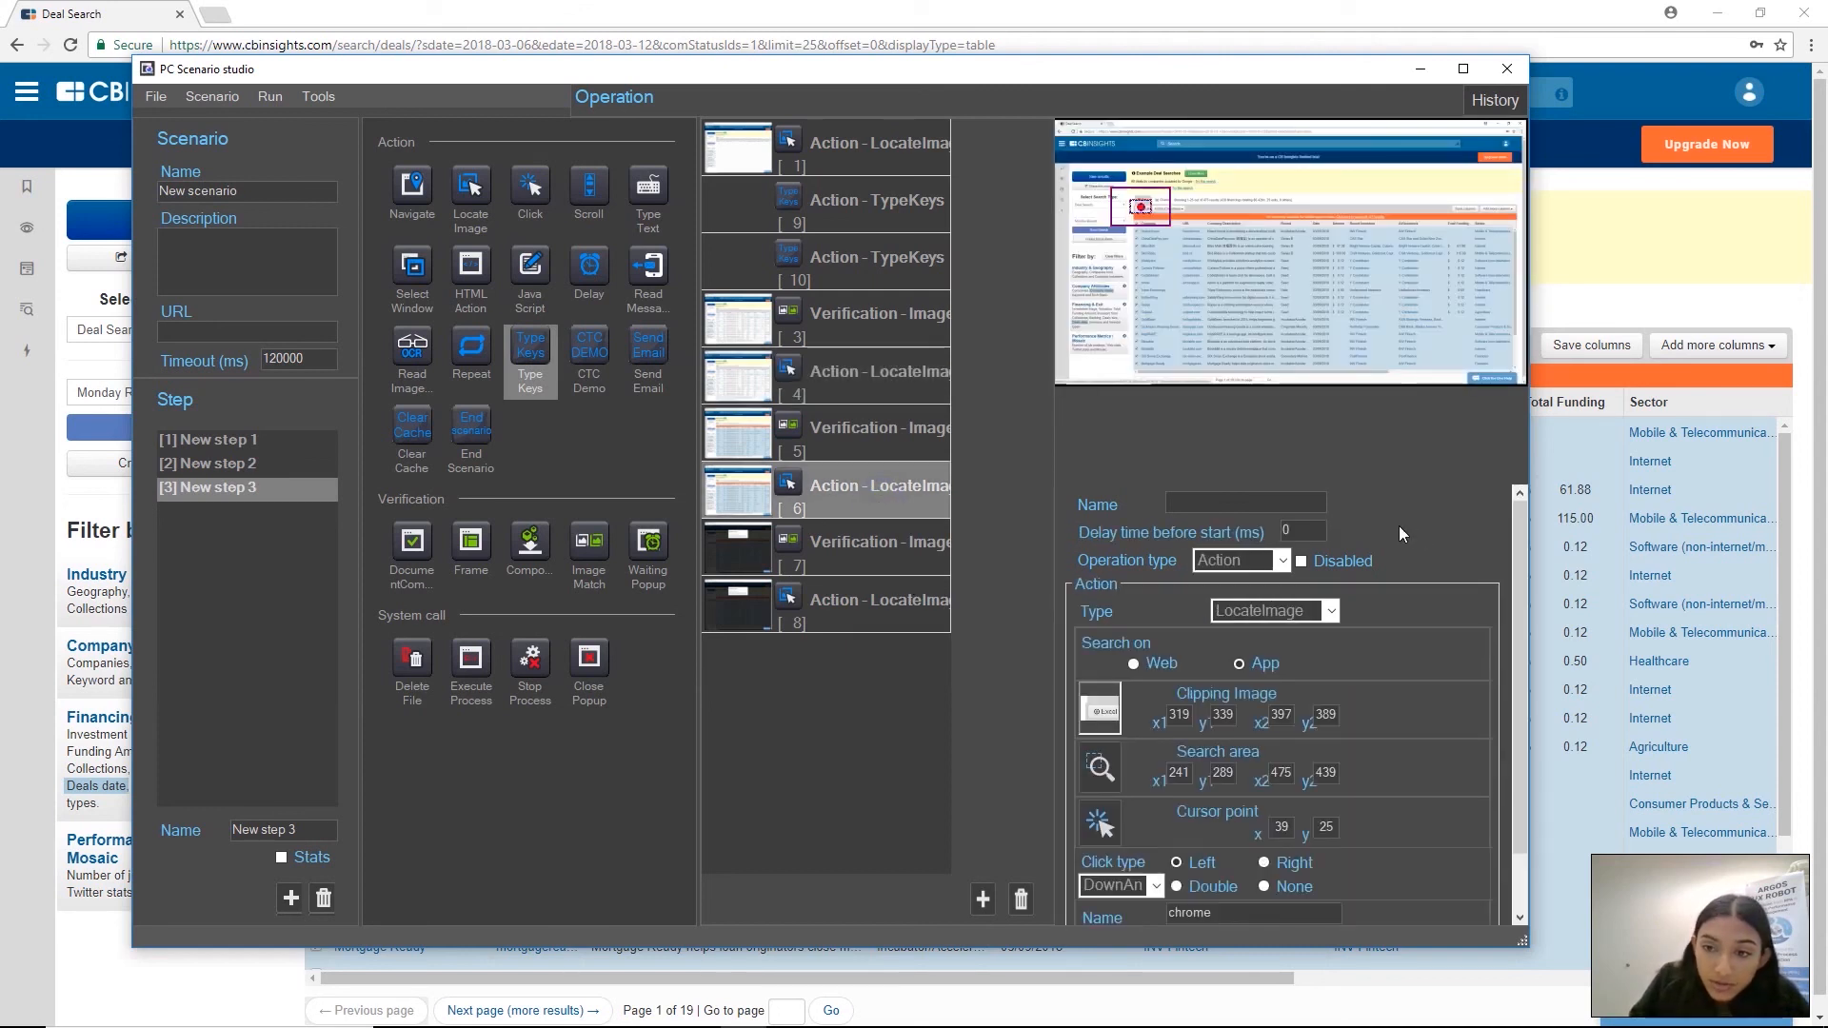
pyautogui.click(1285, 529)
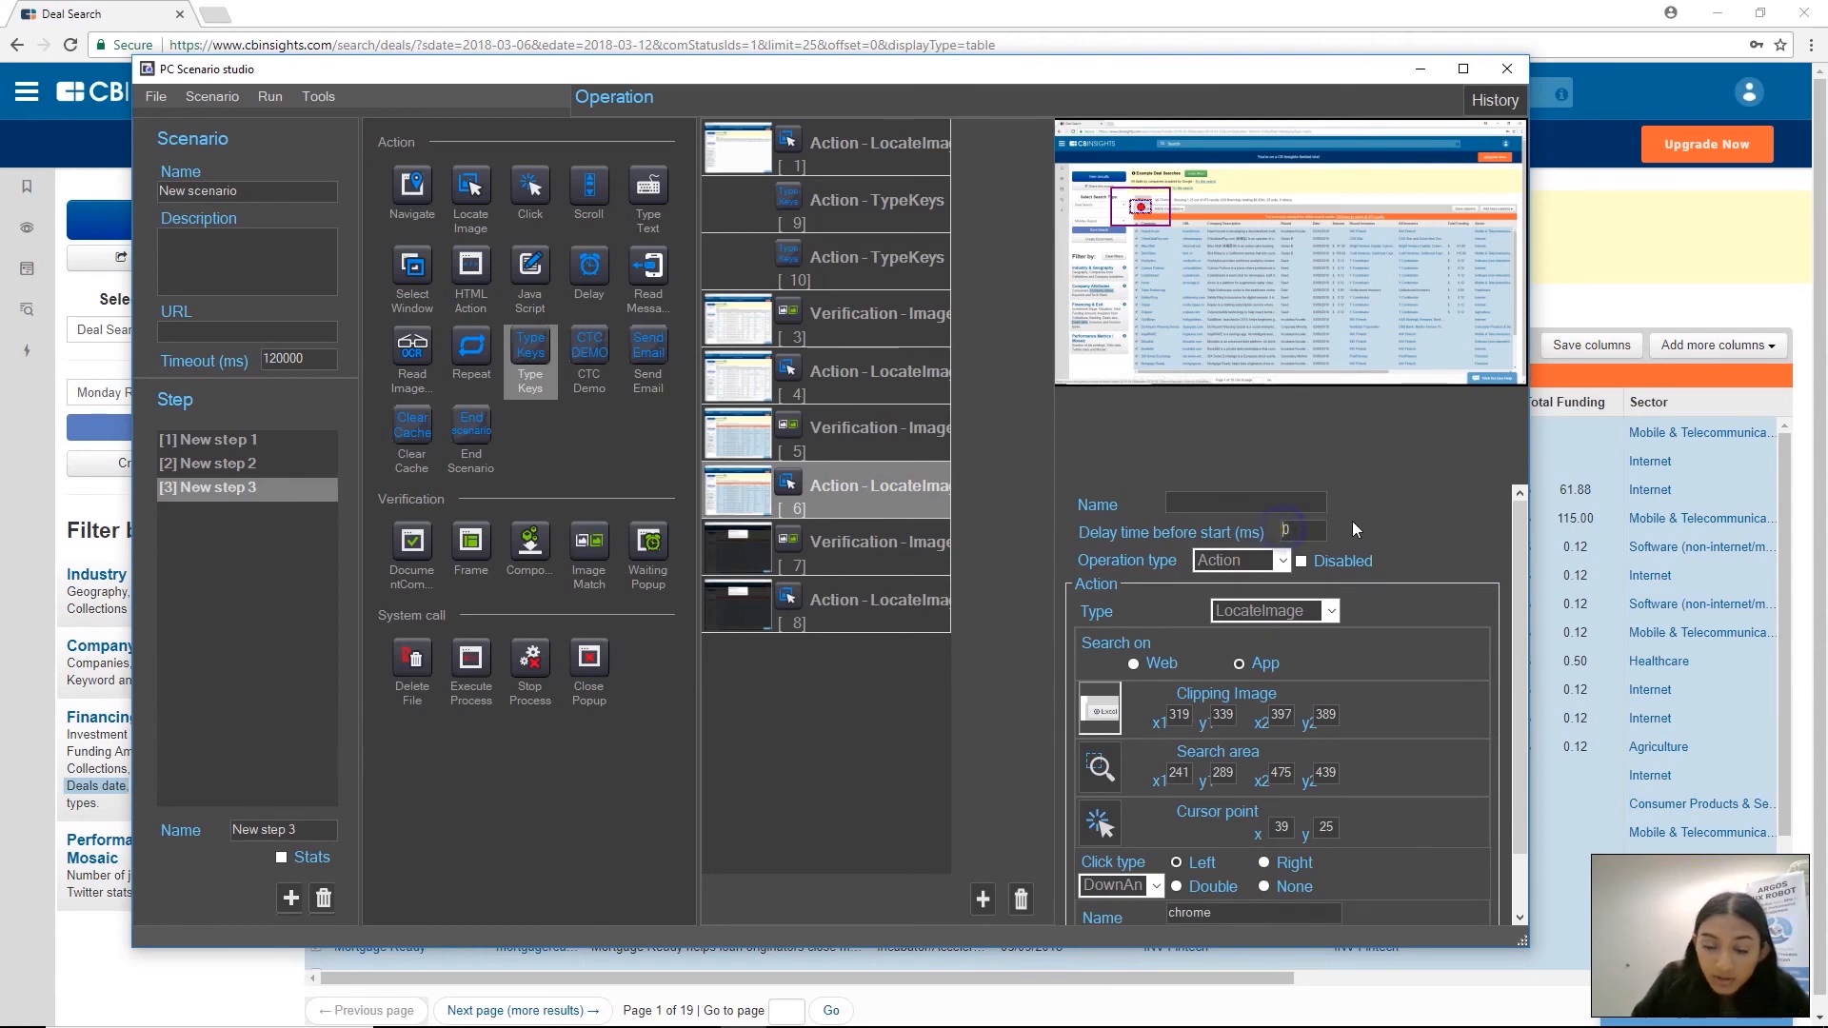
pyautogui.write('2000')
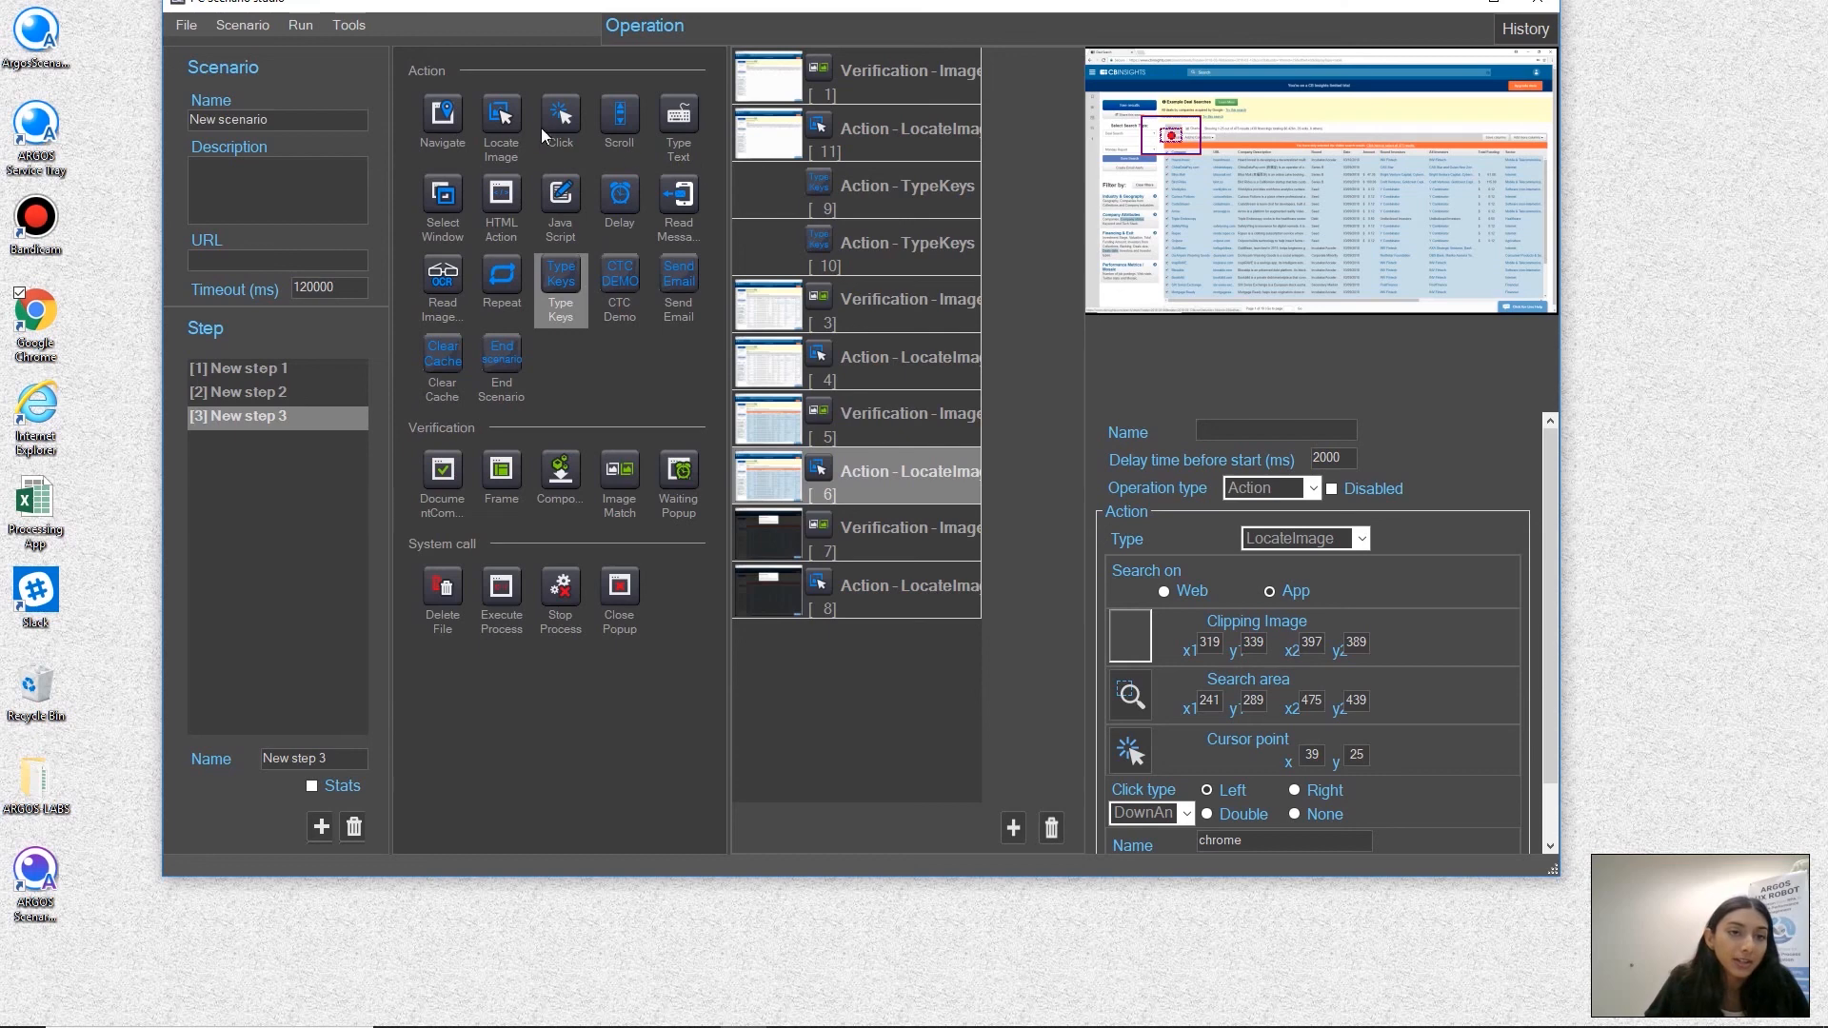
# Run the scenario and bring up cbinsights.com/search/deals in Chrome
pyautogui.click(295, 31)
pyautogui.click(396, 57)
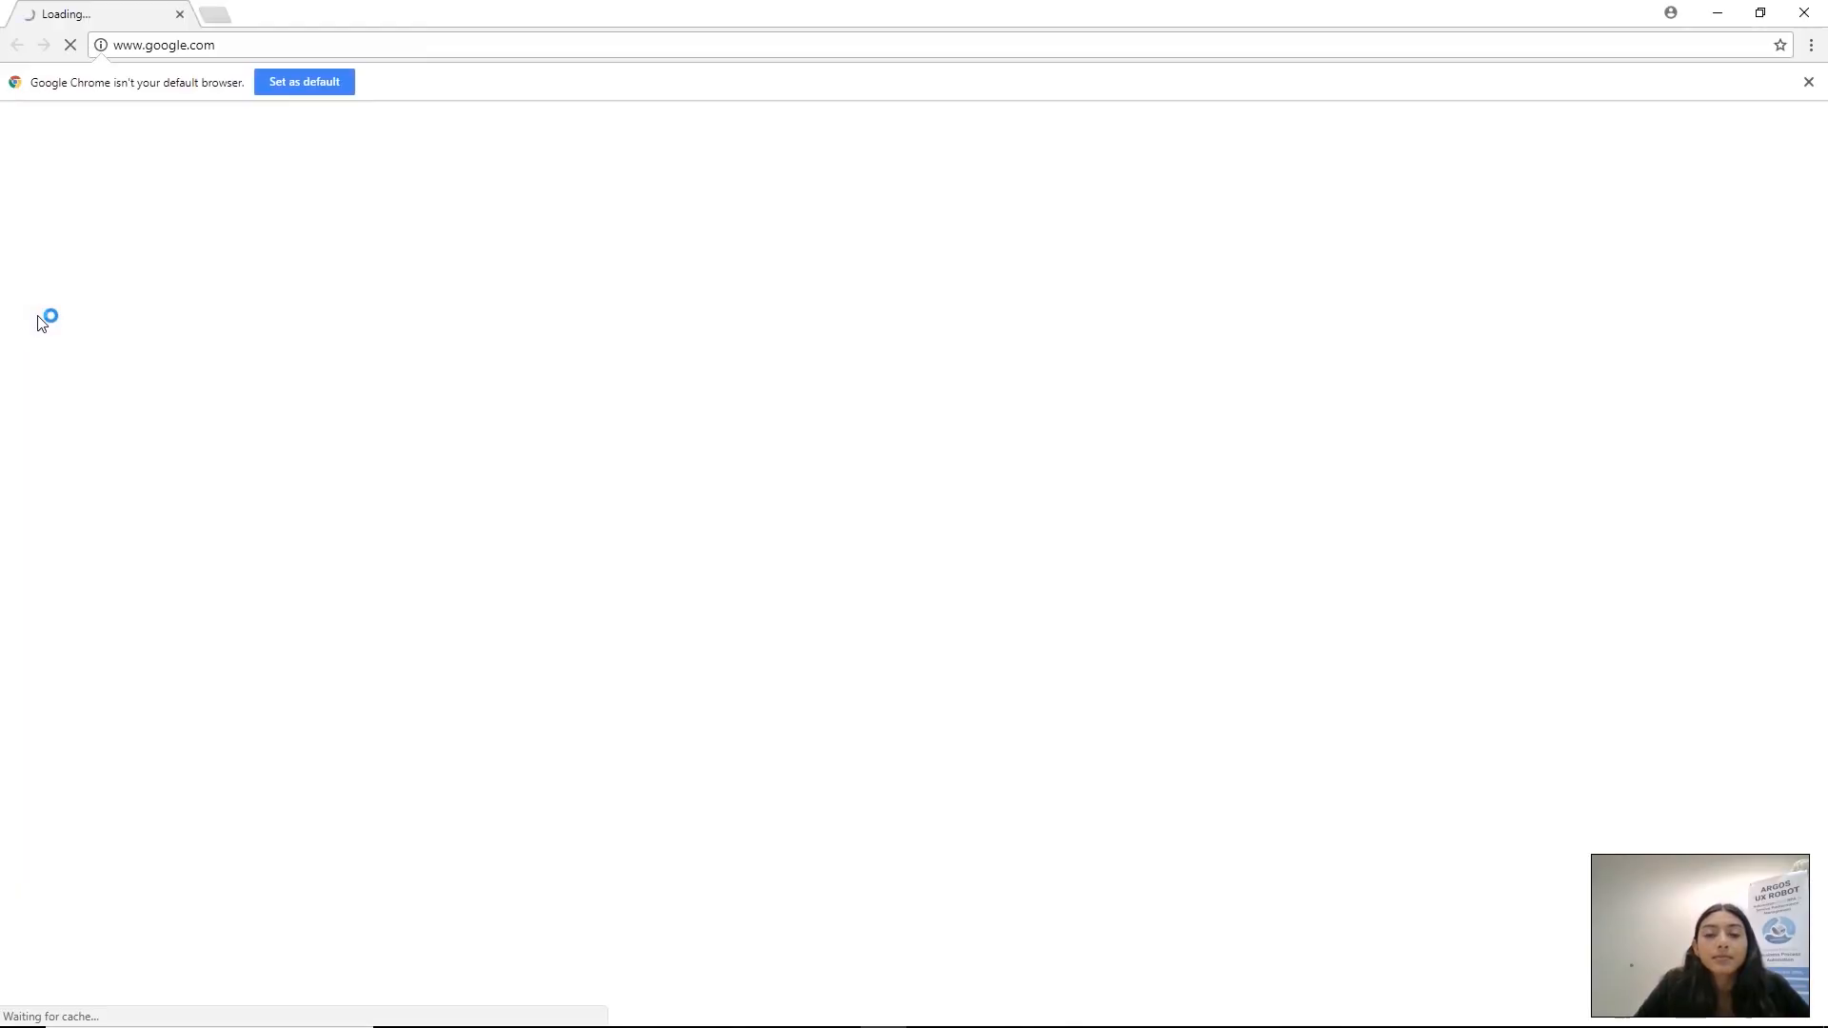
pyautogui.write('binsights.com/search')
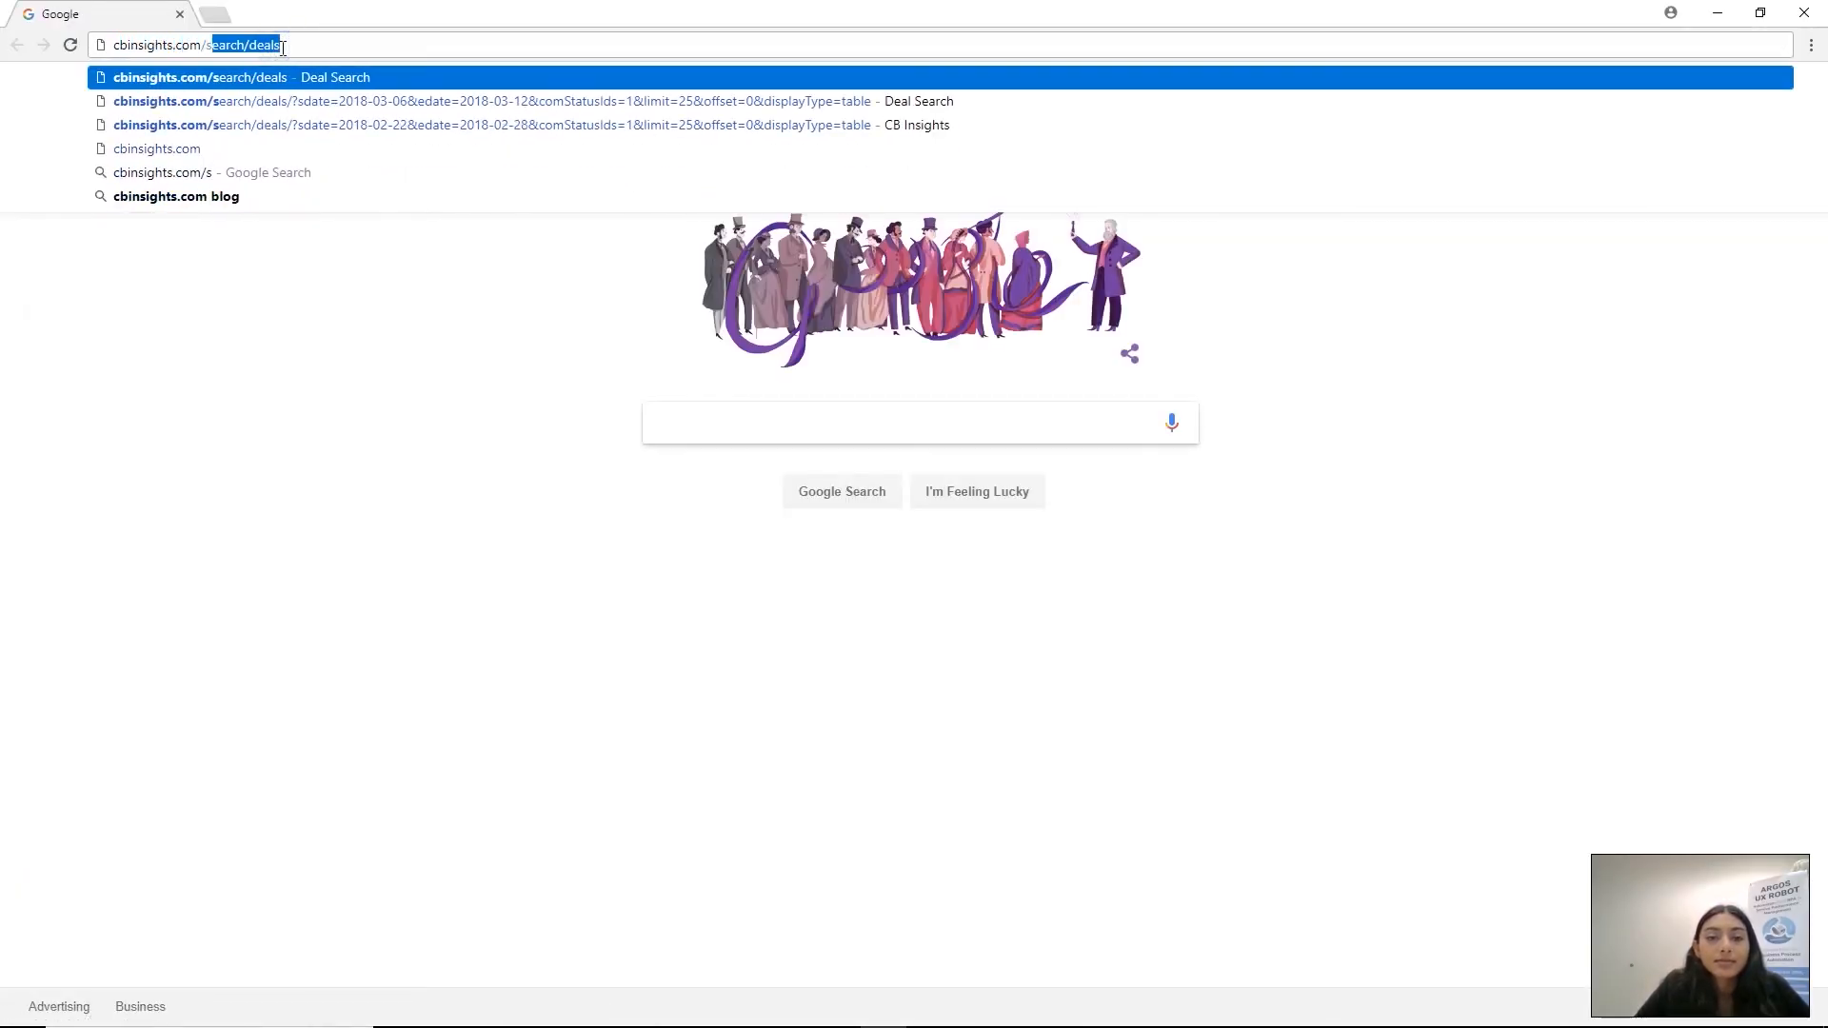
pyautogui.write('/deals')
pyautogui.press('Return')
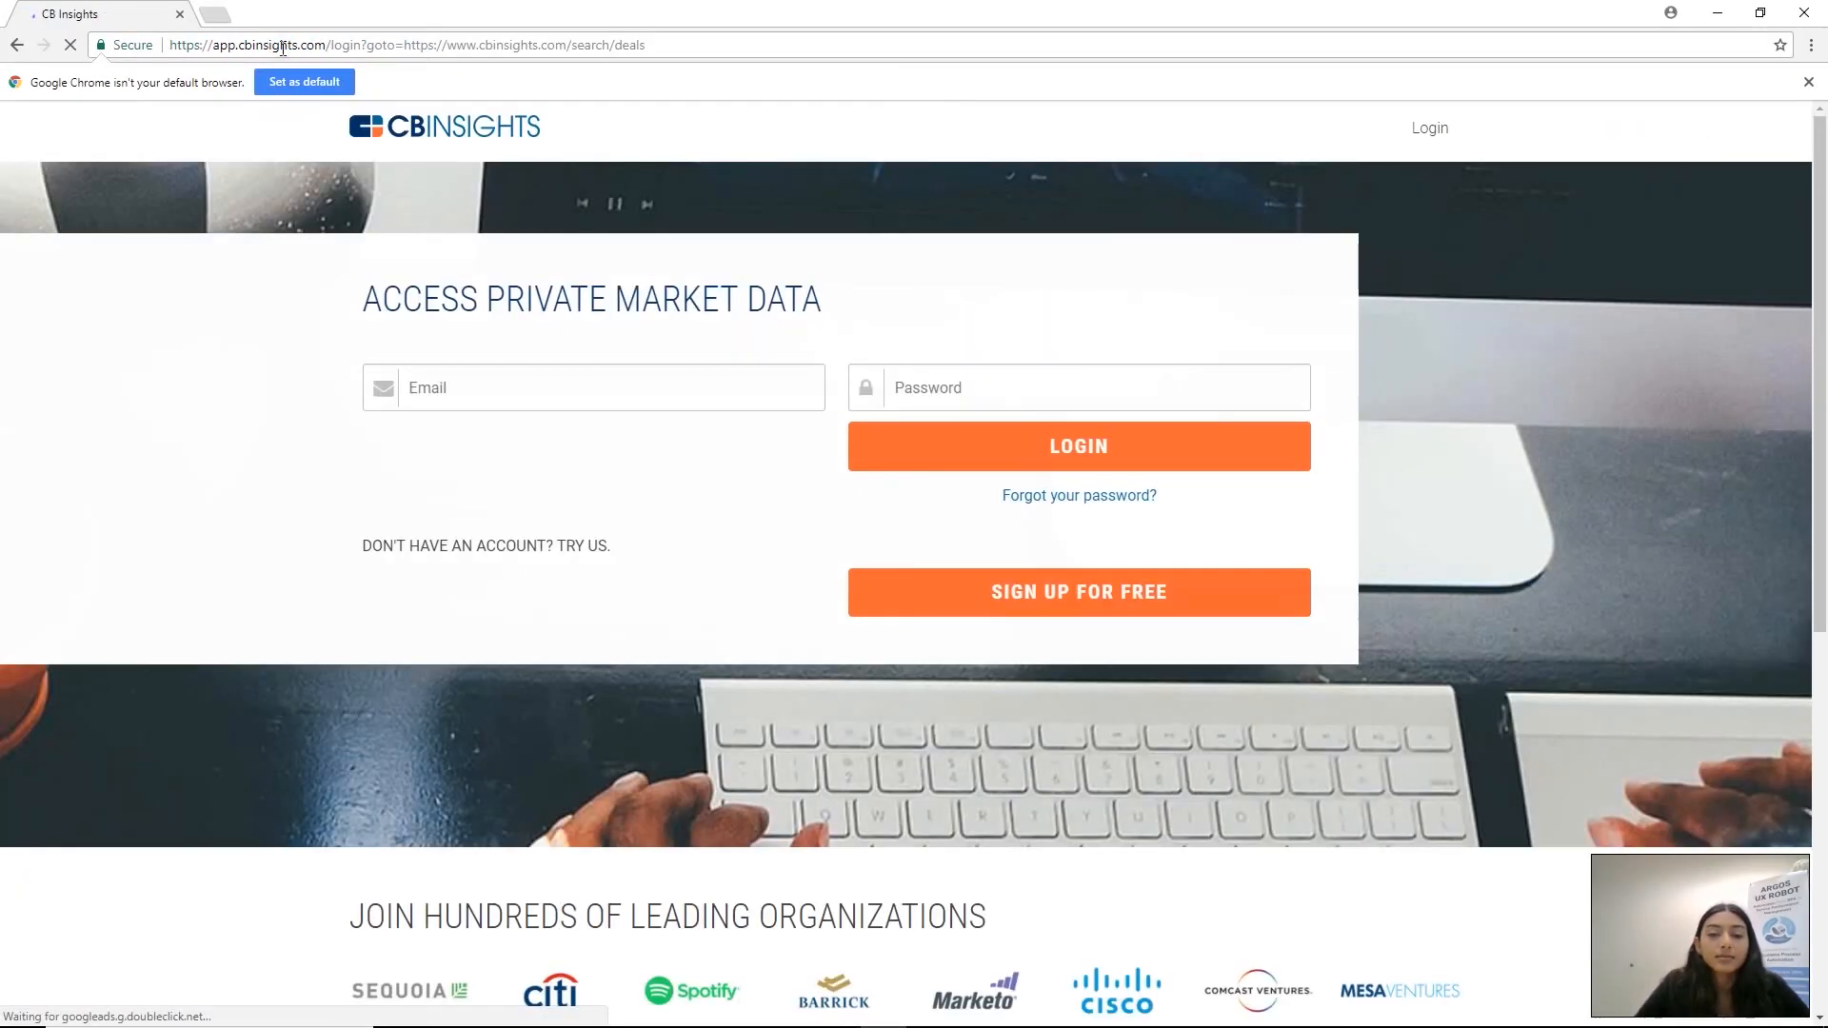
# Log in to CB Insights with the account e-mail and the account password
pyautogui.click(473, 394)
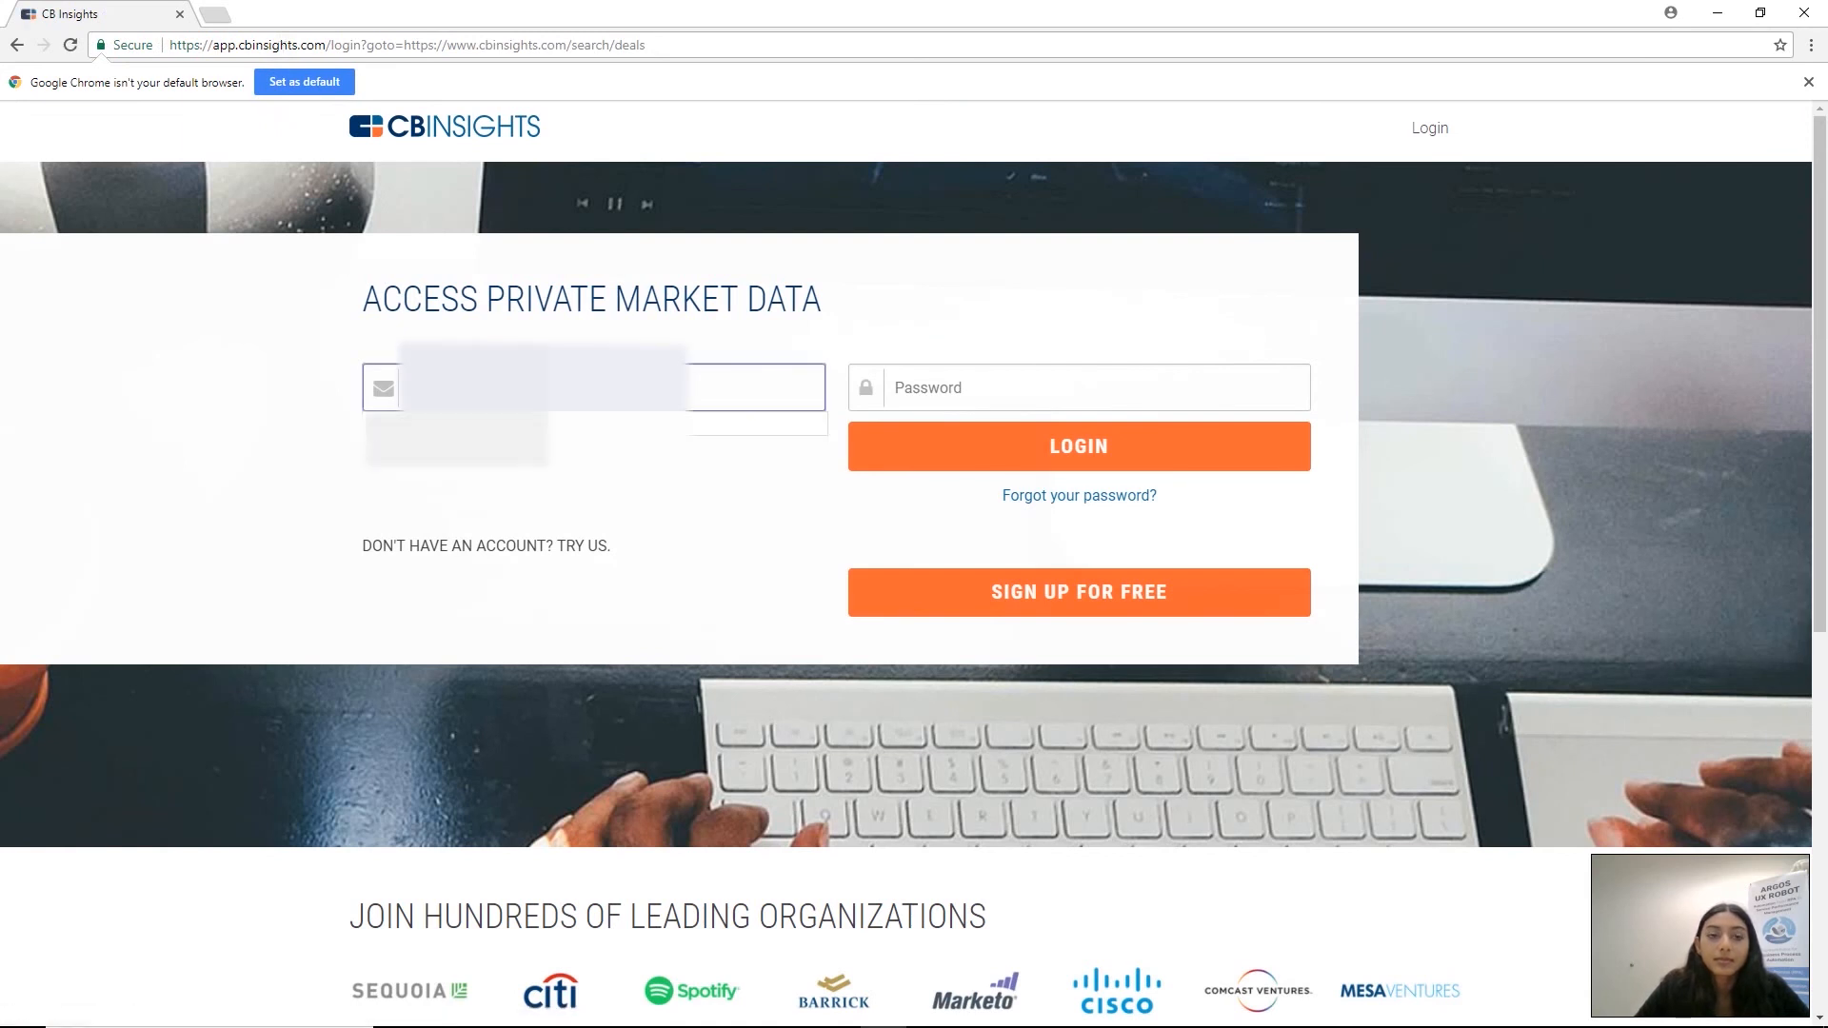
pyautogui.press('Tab')
pyautogui.write('••••••••••••')
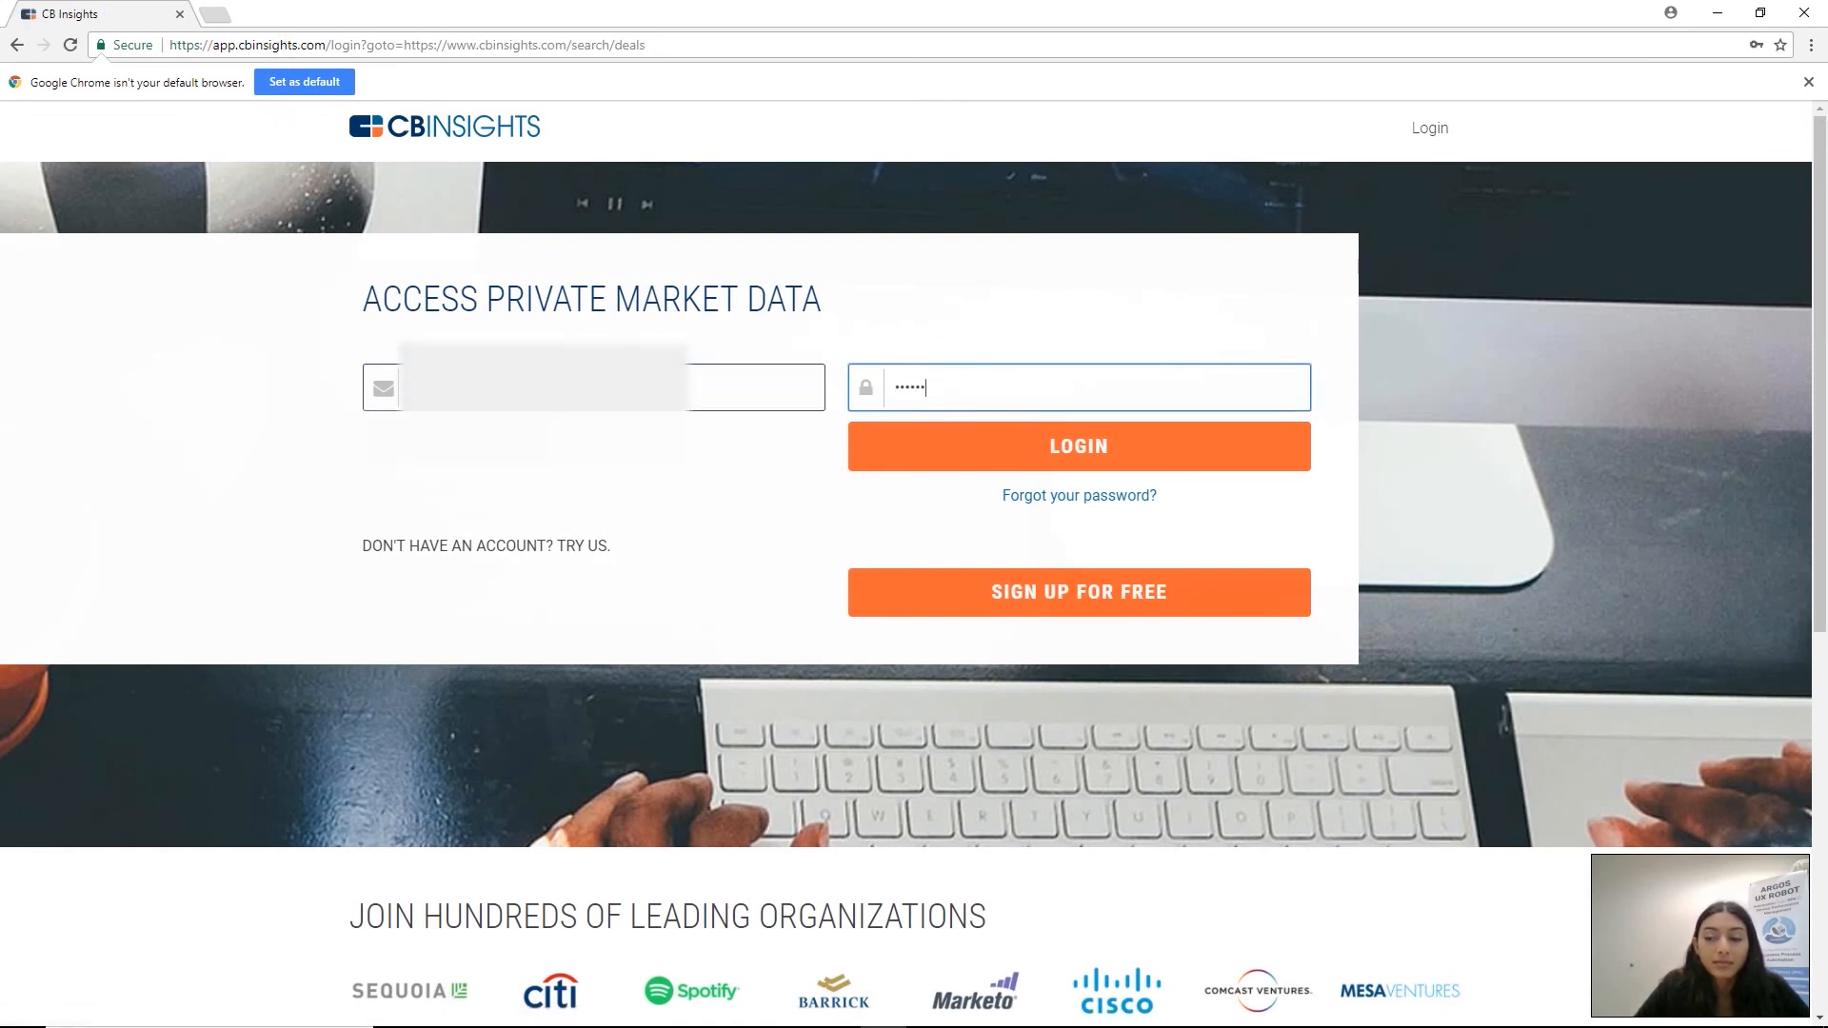
pyautogui.press('Return')
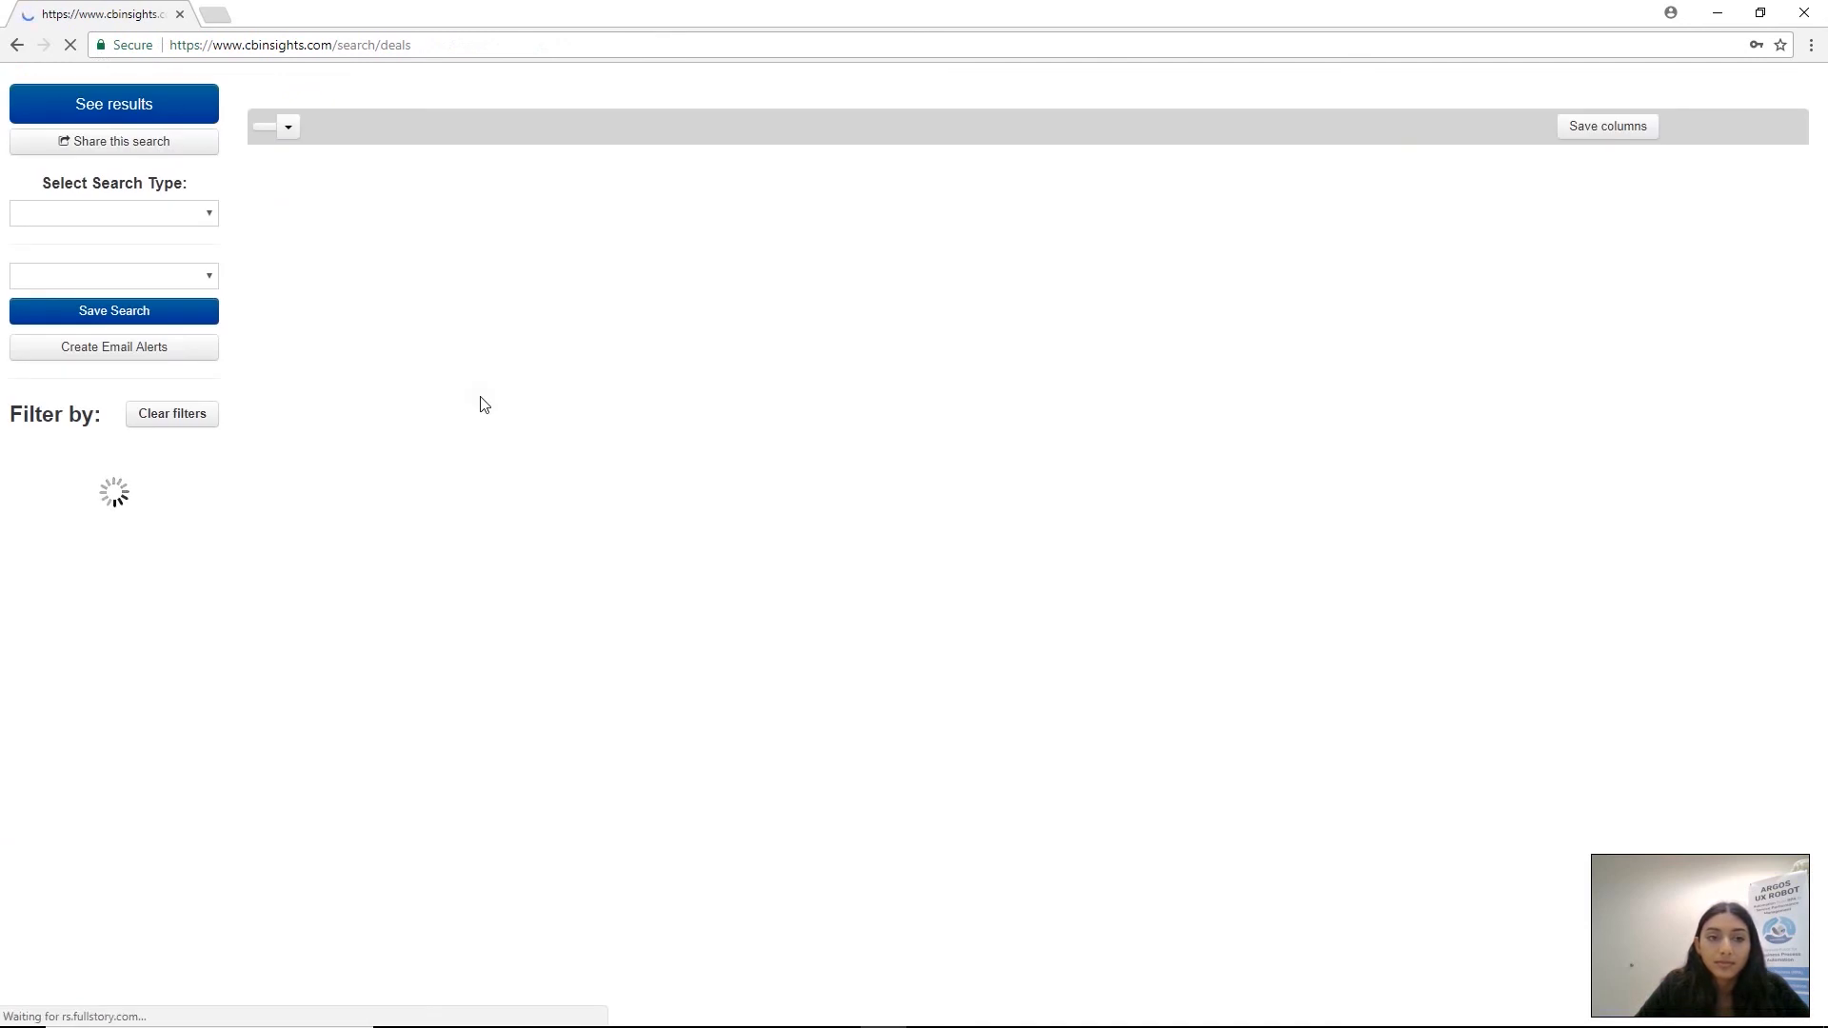
# Launch the Monday Report saved search on the Deal Search page
pyautogui.click(266, 391)
pyautogui.press('Down')
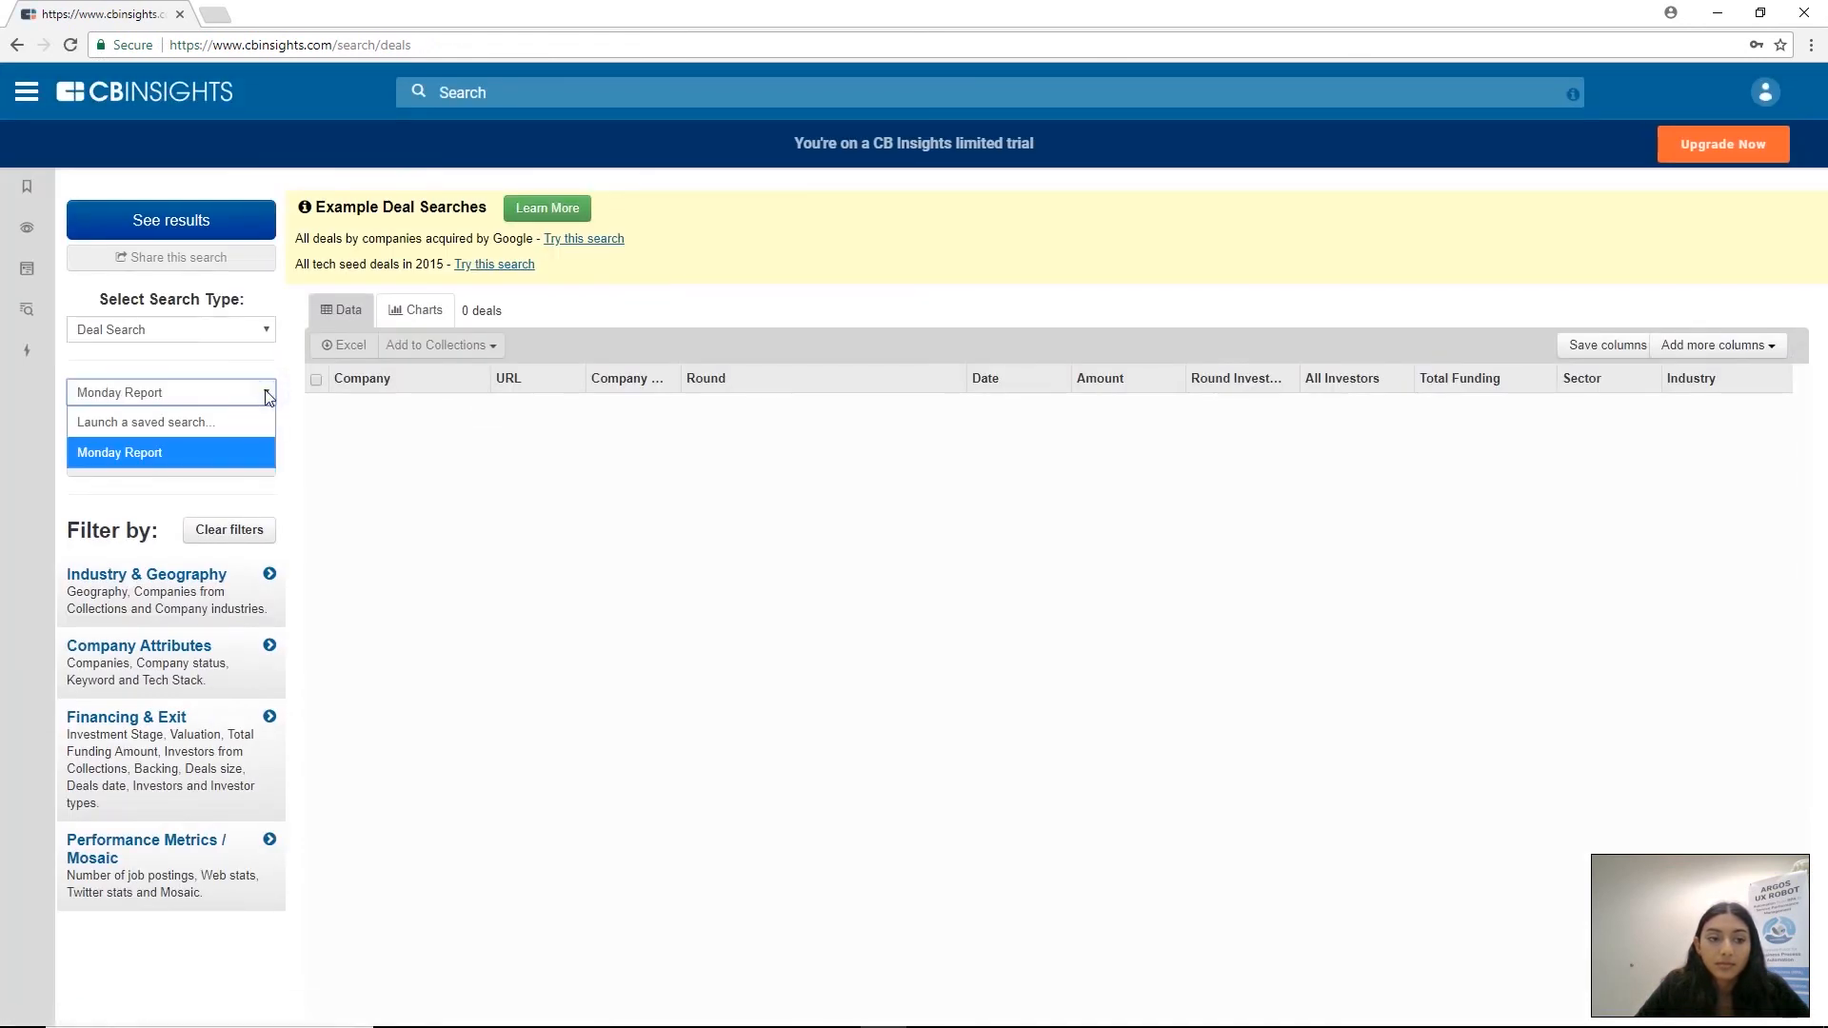
pyautogui.press('Return')
# Select all visible deals in the results table, request their Excel download and close the popup
pyautogui.click(315, 379)
pyautogui.click(342, 344)
pyautogui.click(1153, 181)
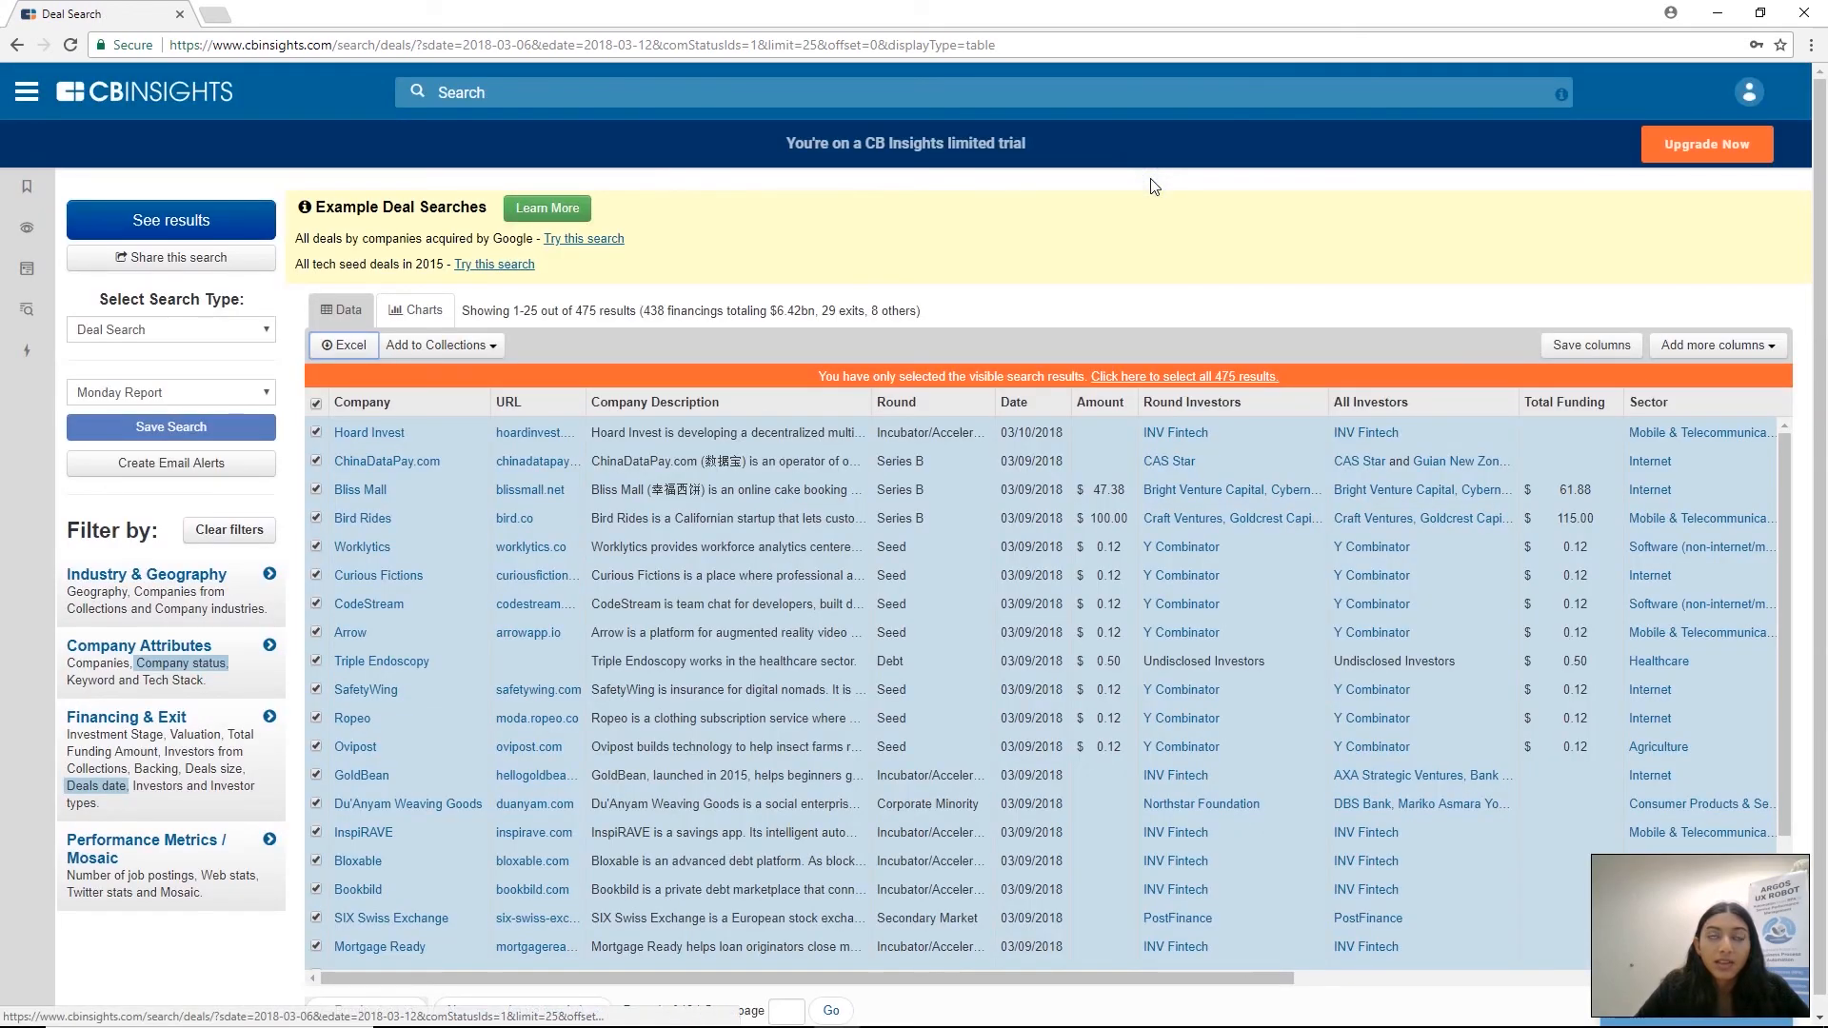